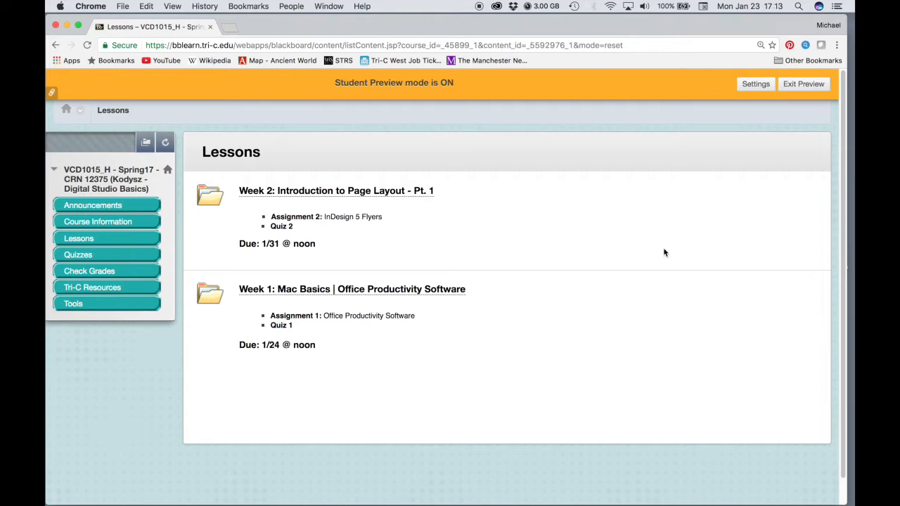
Open the Week 2 lesson's Assignment 2: InDesign 5 Flyers page and scroll through its instructions
click(380, 195)
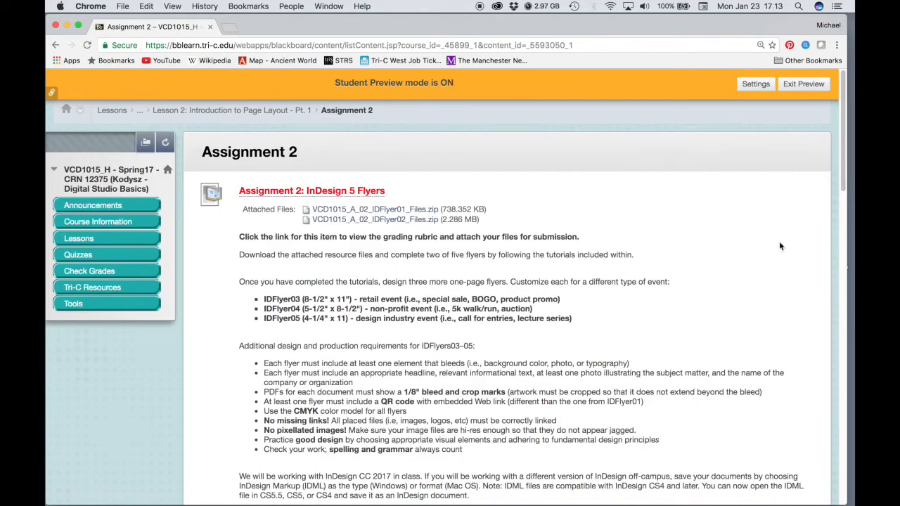
drag(842, 154, 845, 365)
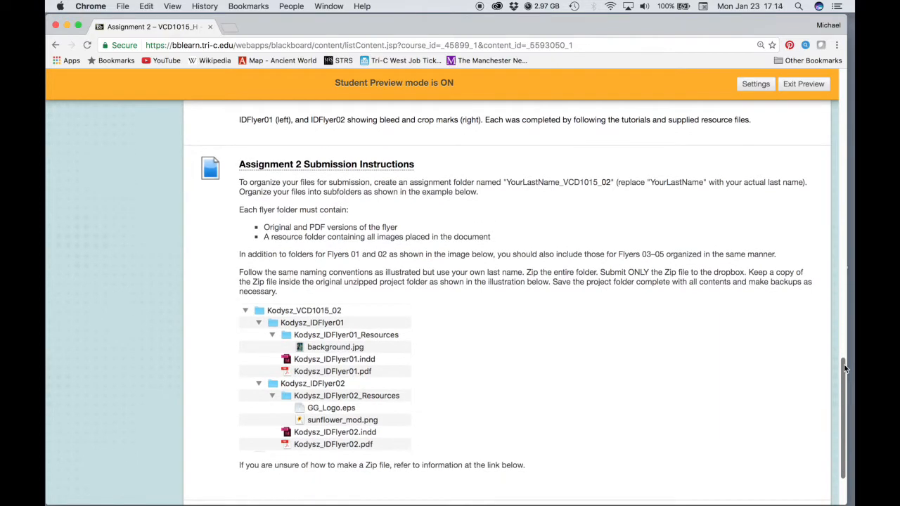
drag(844, 364, 844, 89)
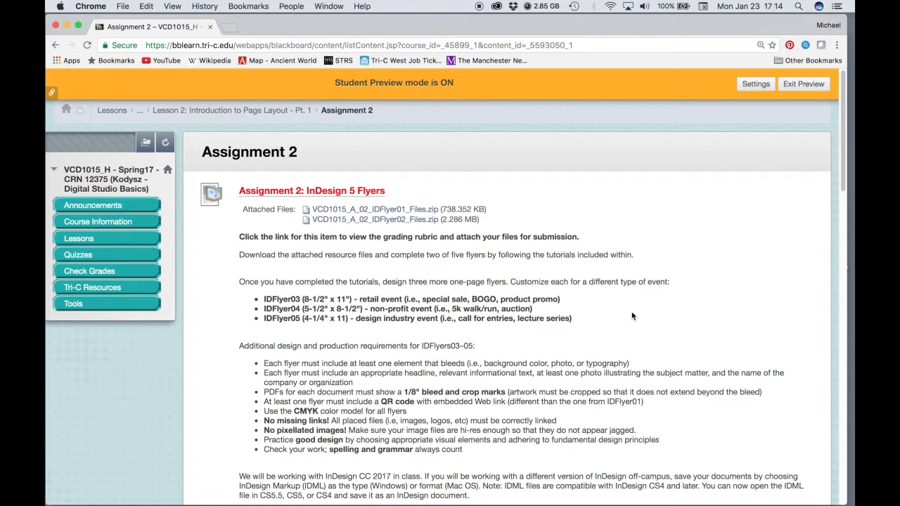
Download both attached IDFlyer zip files, then clear the windows to show the desktop
click(355, 212)
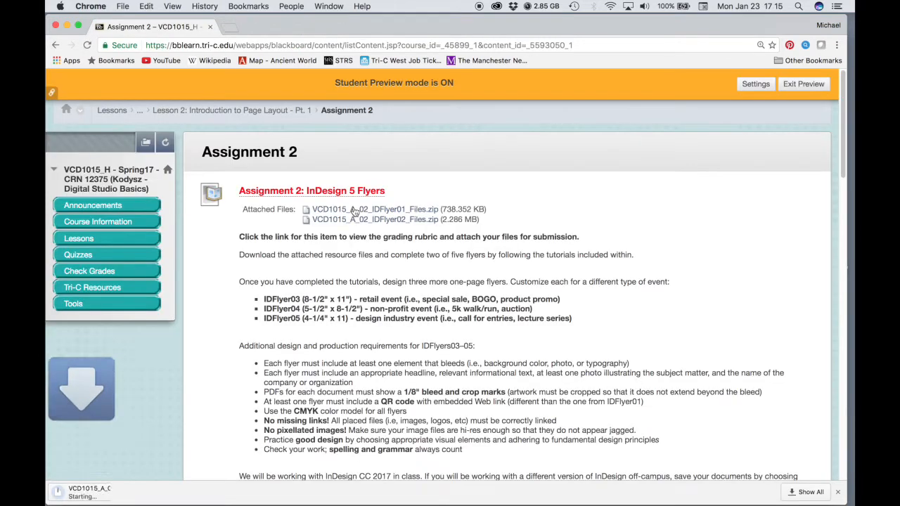
click(360, 220)
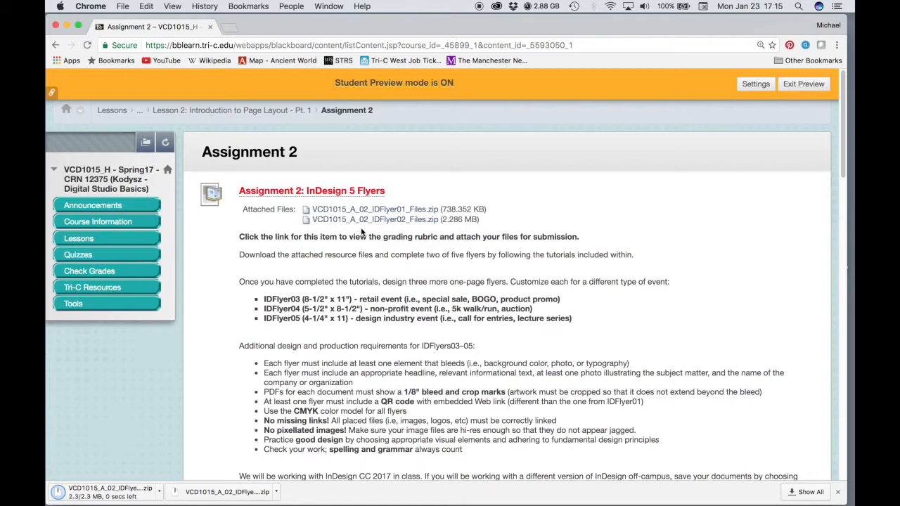
key(F11)
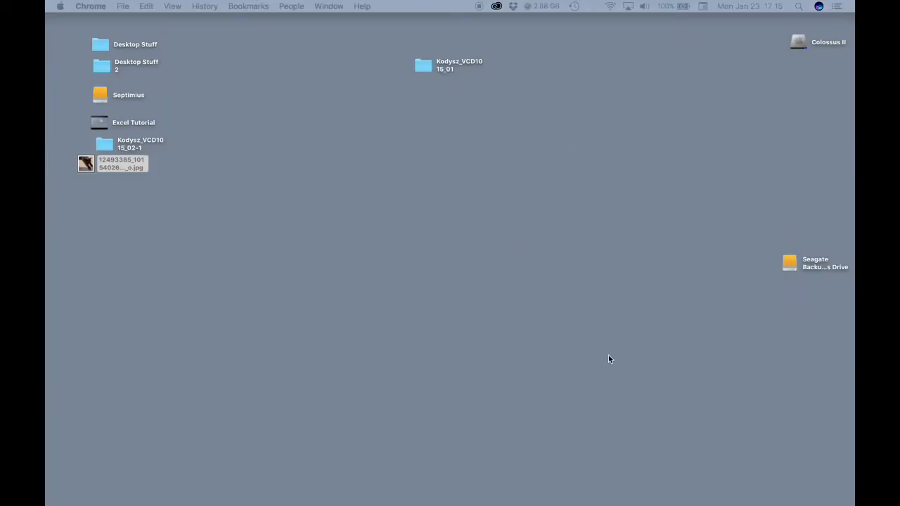
Create a desktop folder named with the student's last name plus _VCD1015_02 and open it
right_click(545, 149)
click(551, 151)
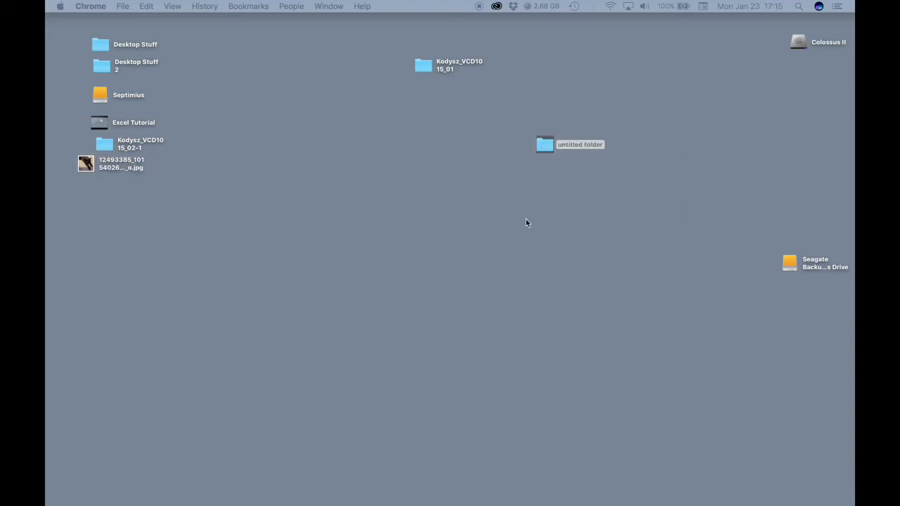
click(569, 148)
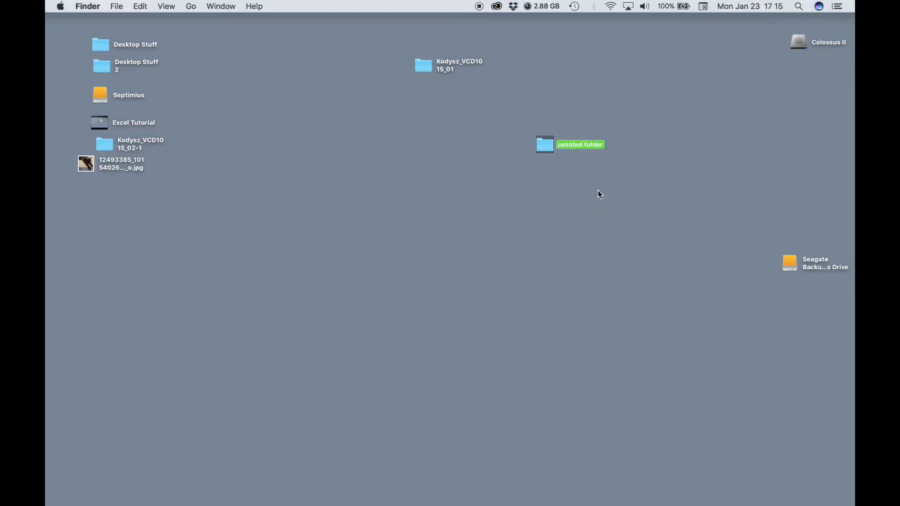
key(Return)
text(Kodysz_VCD1015_02)
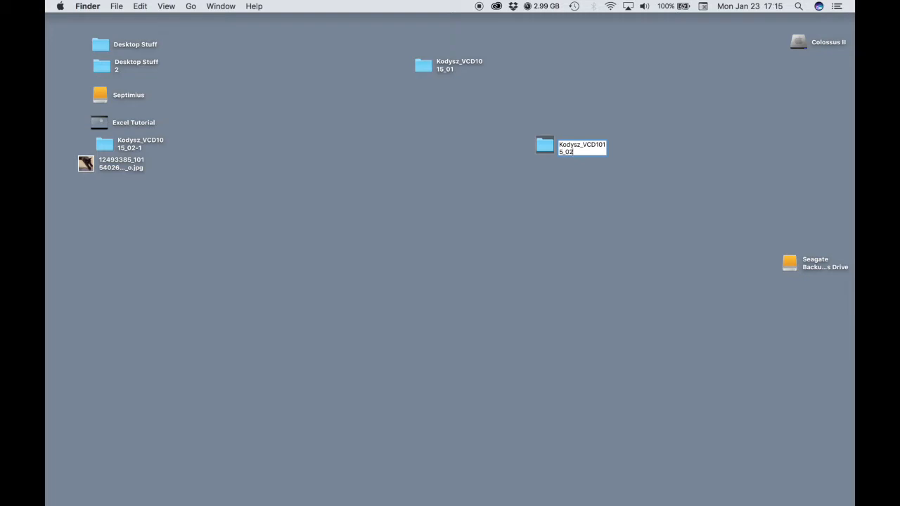
key(Return)
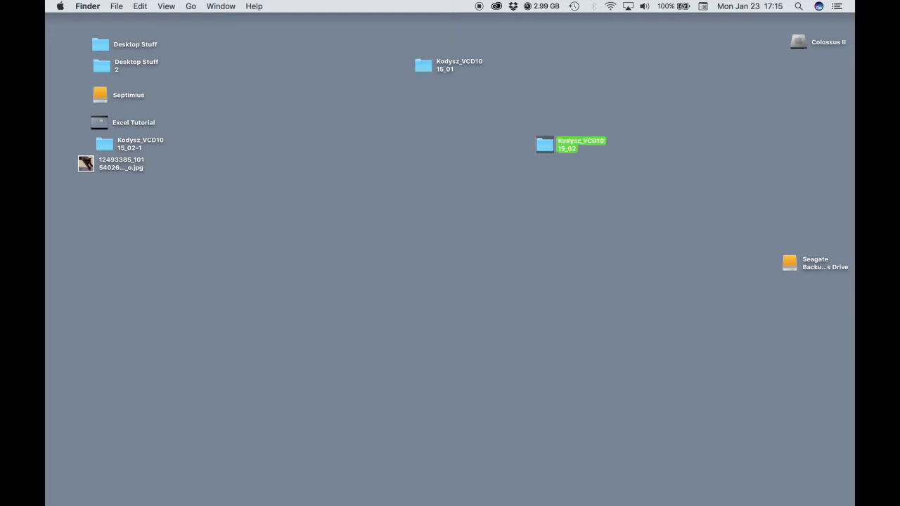
double_click(545, 145)
drag(513, 101, 563, 108)
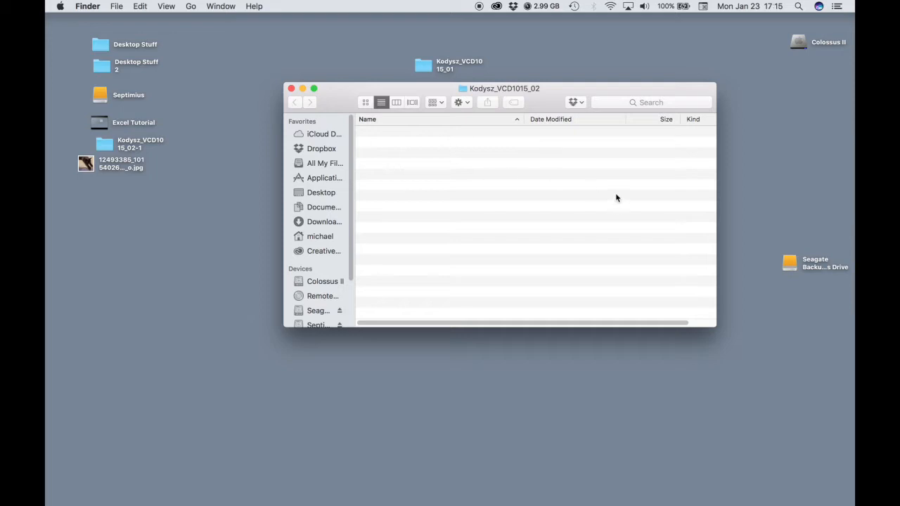
Move both downloaded zip files from Downloads into the assignment folder
mouse_move(659, 504)
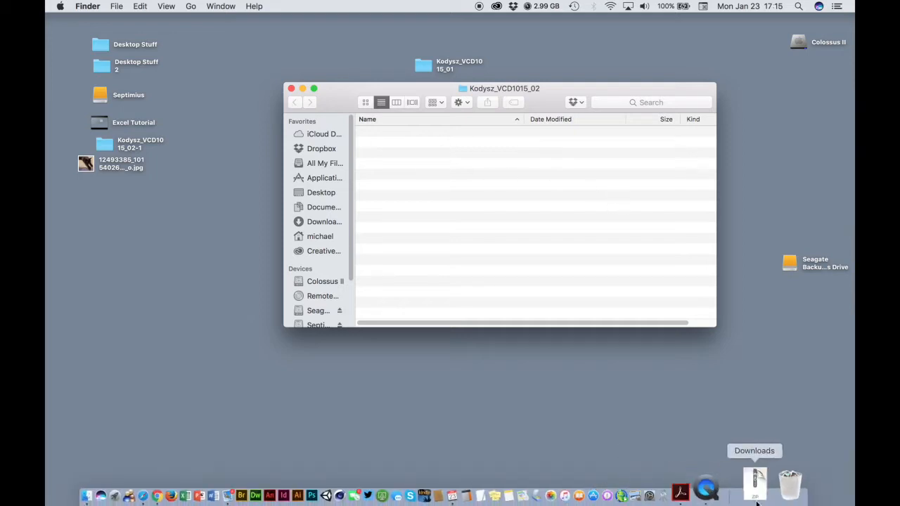
click(757, 502)
click(804, 115)
drag(504, 34, 706, 419)
click(612, 450)
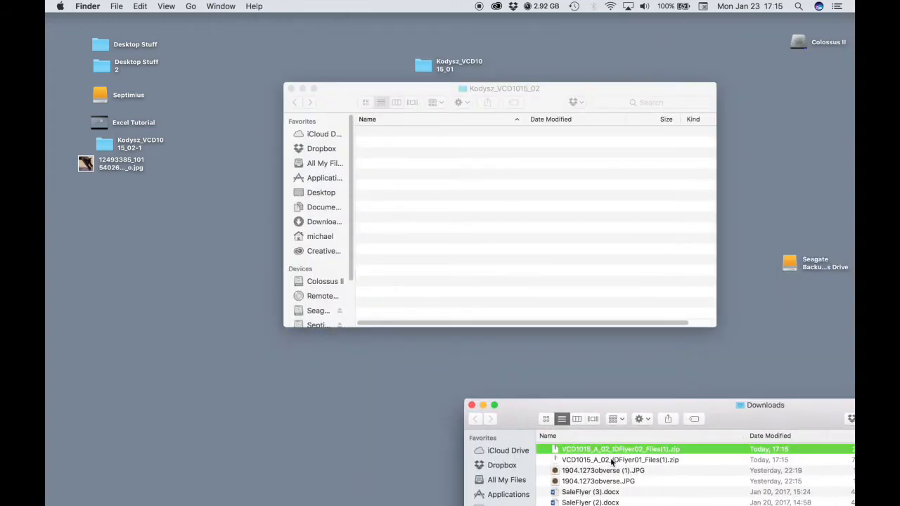
shift+click(610, 458)
drag(601, 450, 559, 163)
Extract both zip archives and move the zip files to the Trash
click(543, 96)
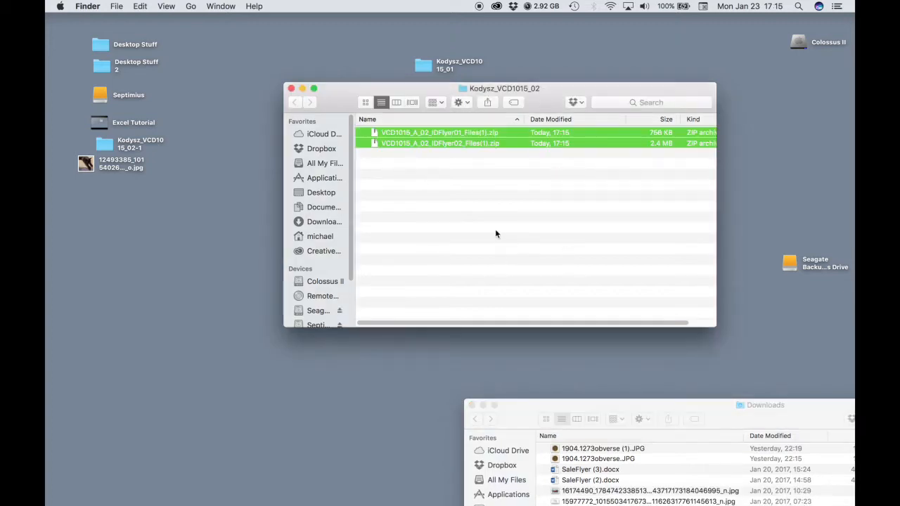
double_click(418, 132)
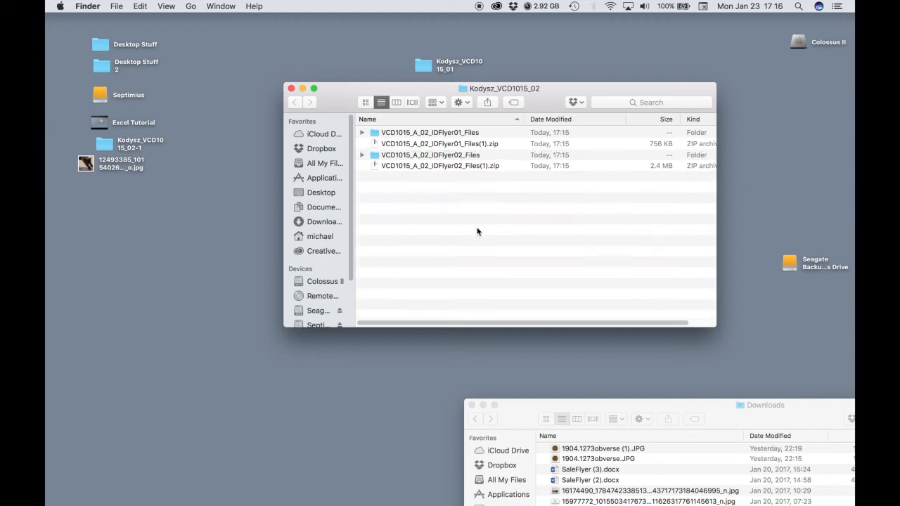
click(461, 145)
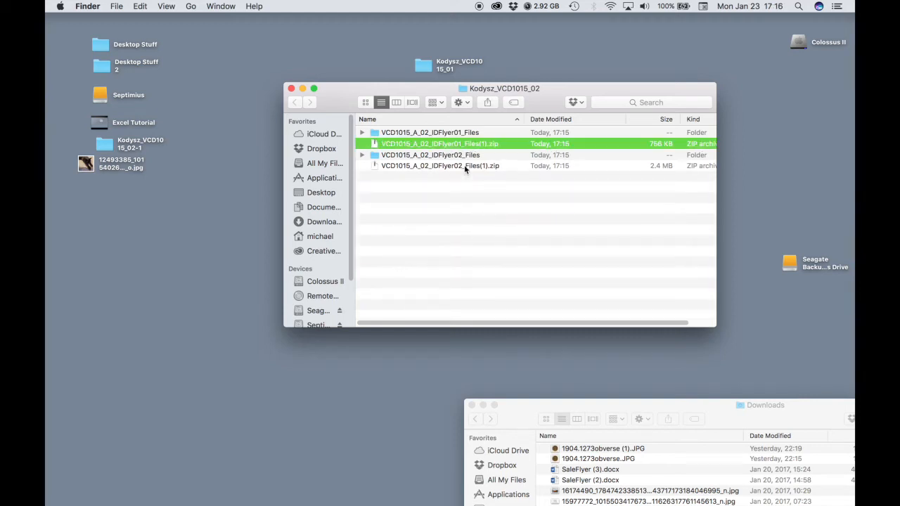
super+click(464, 166)
right_click(464, 166)
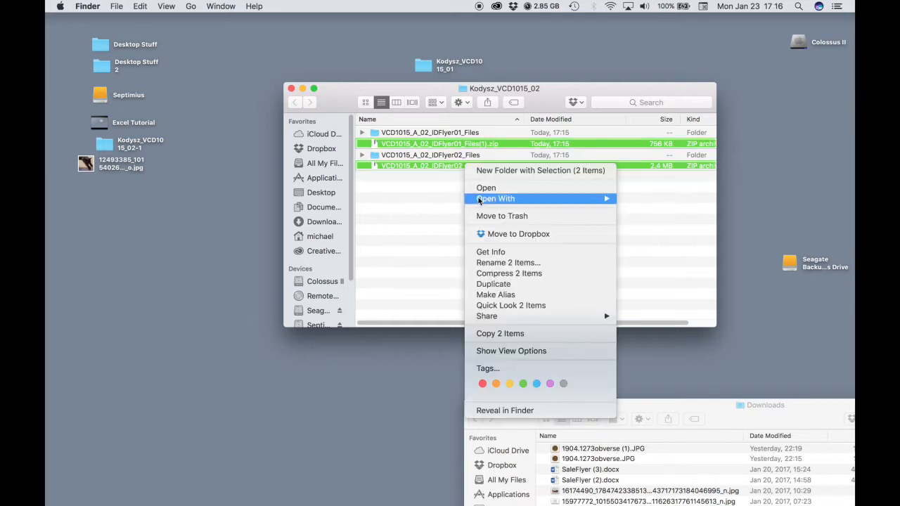
click(483, 216)
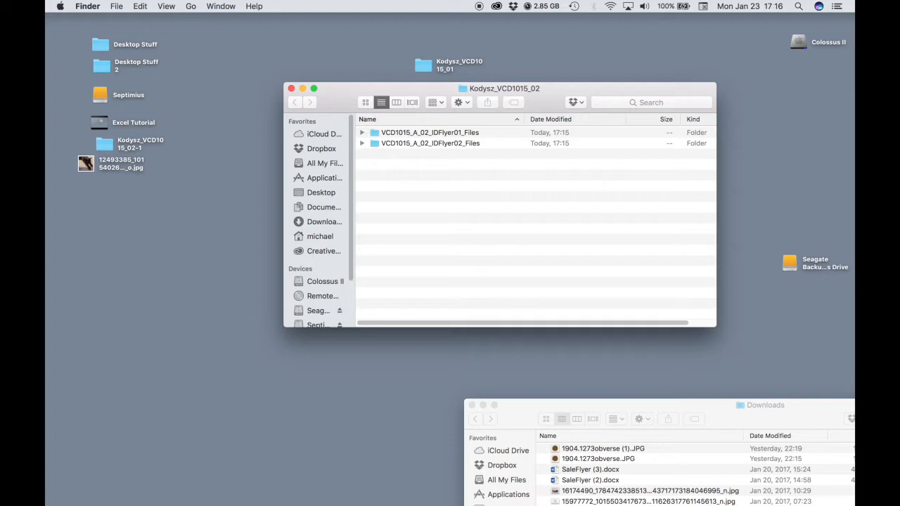
Rename the first extracted folder to the last name plus _02_IDFlyer01
click(423, 134)
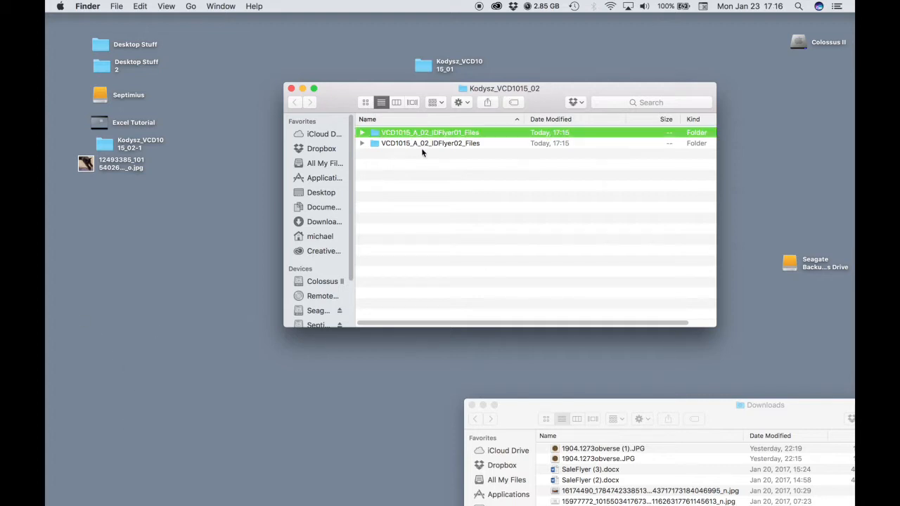
key(Return)
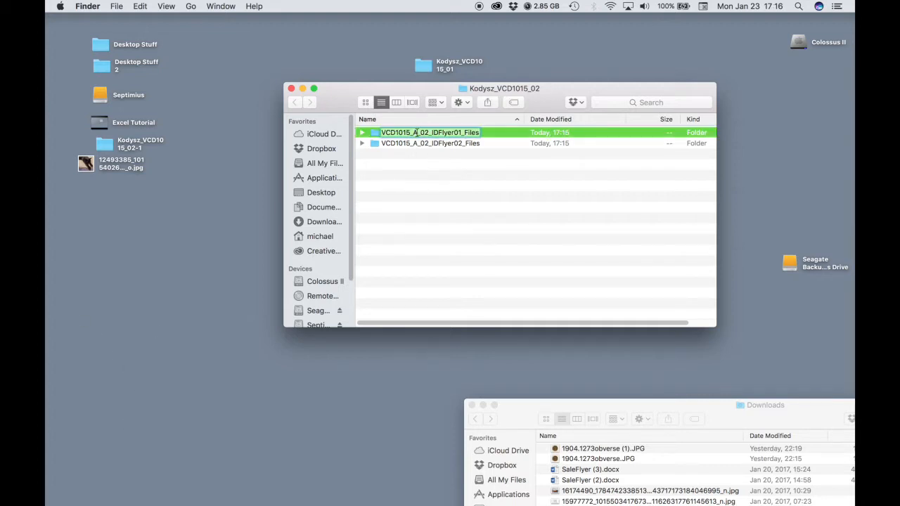
click(381, 134)
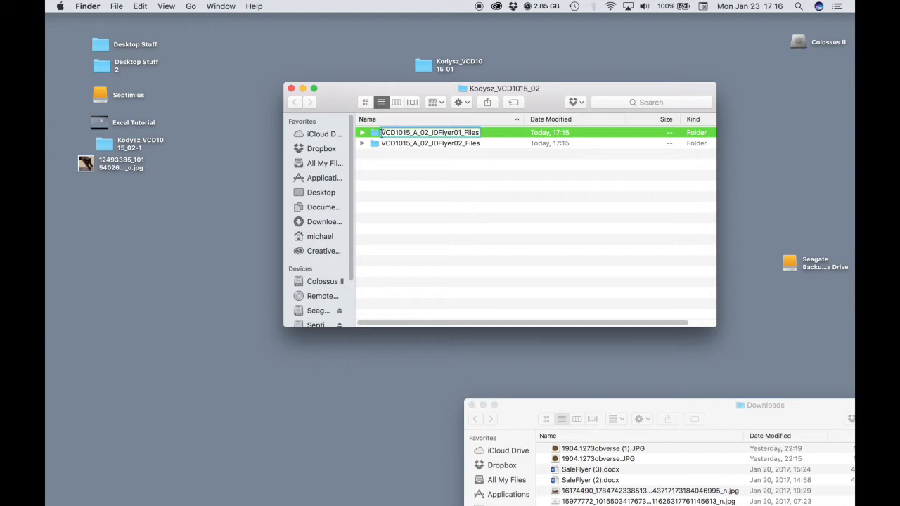
text(Kodysz)
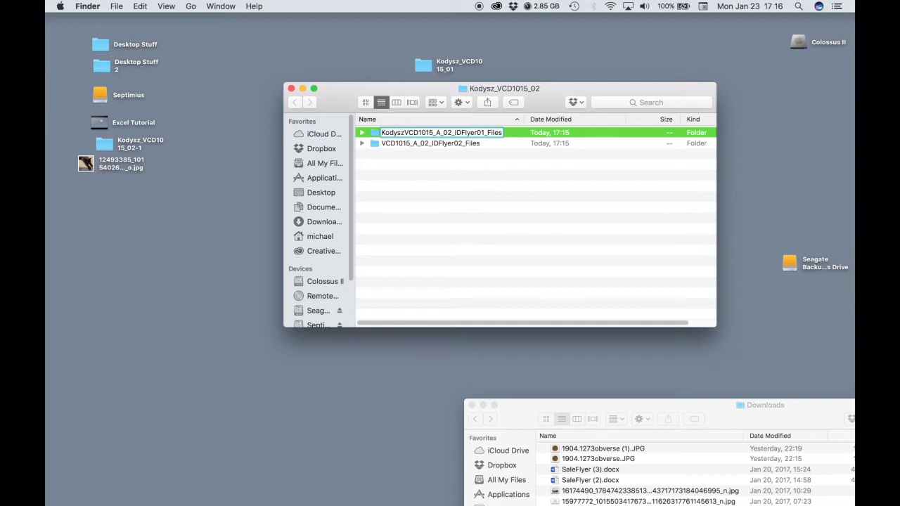
text(_)
key(Return)
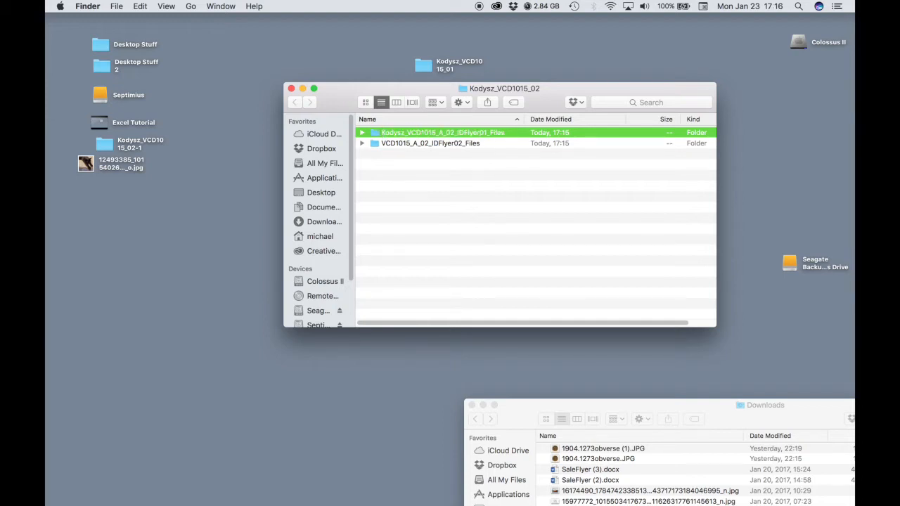
key(Return)
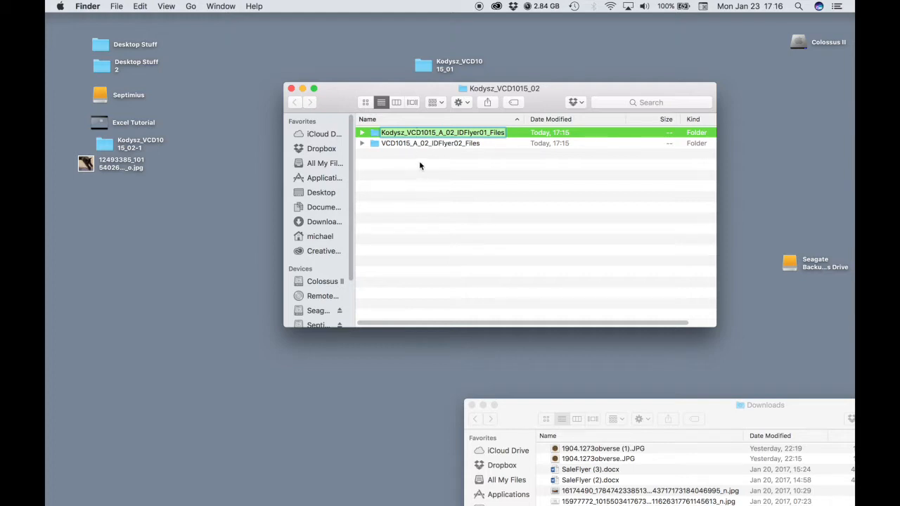
click(485, 132)
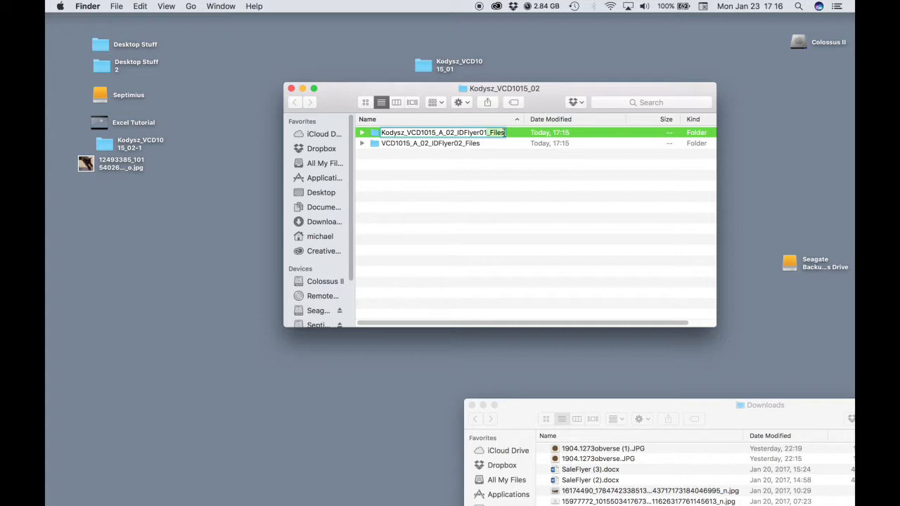
key(BackSpace)
drag(457, 133, 408, 134)
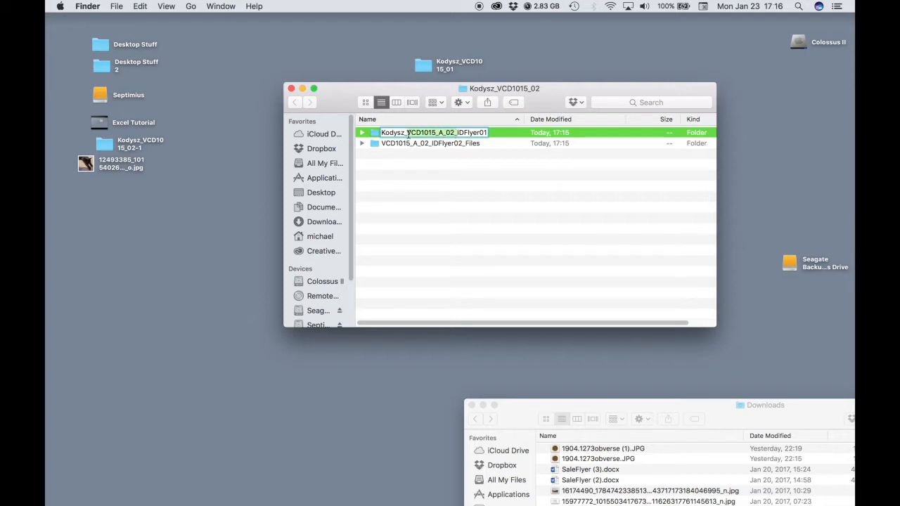
text(02_)
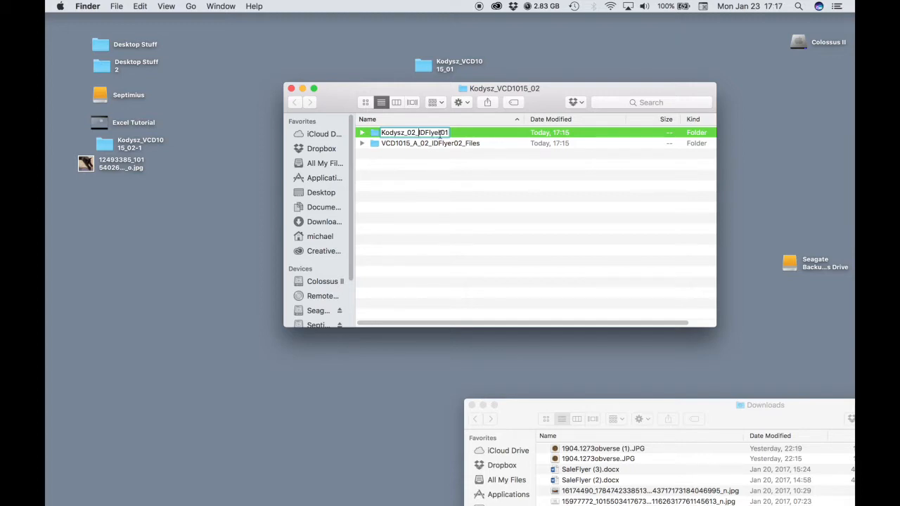
Rename the second extracted folder to the last name plus _02_IDFlyer02
click(433, 143)
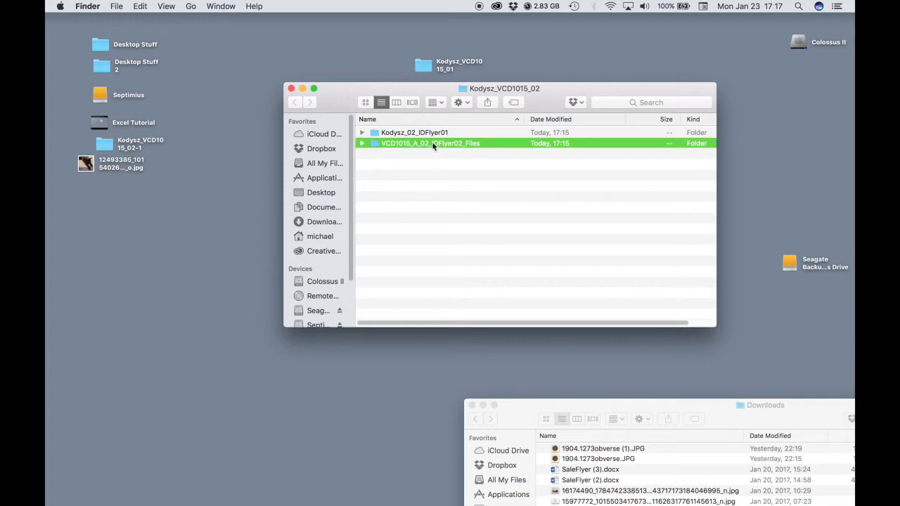
key(Return)
click(415, 144)
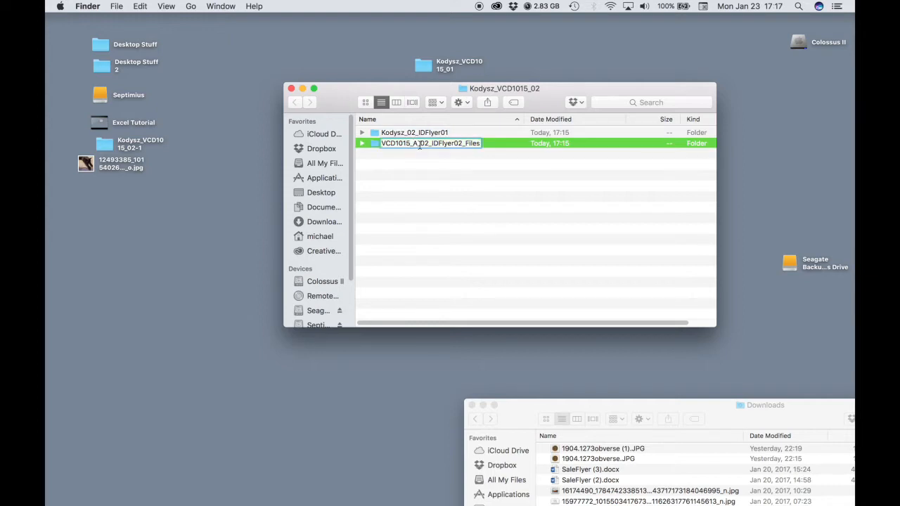
drag(420, 145, 382, 145)
text(Kodysz)
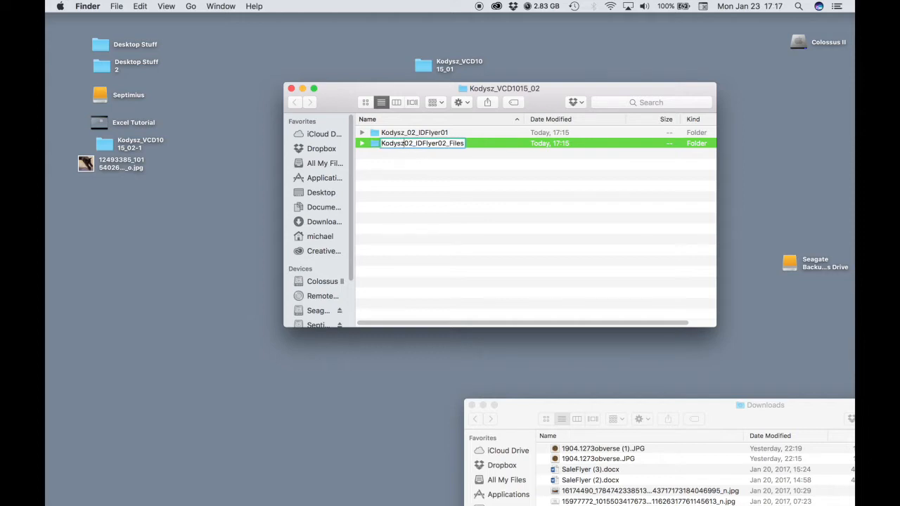
text(_)
drag(449, 143, 467, 144)
key(BackSpace)
key(Return)
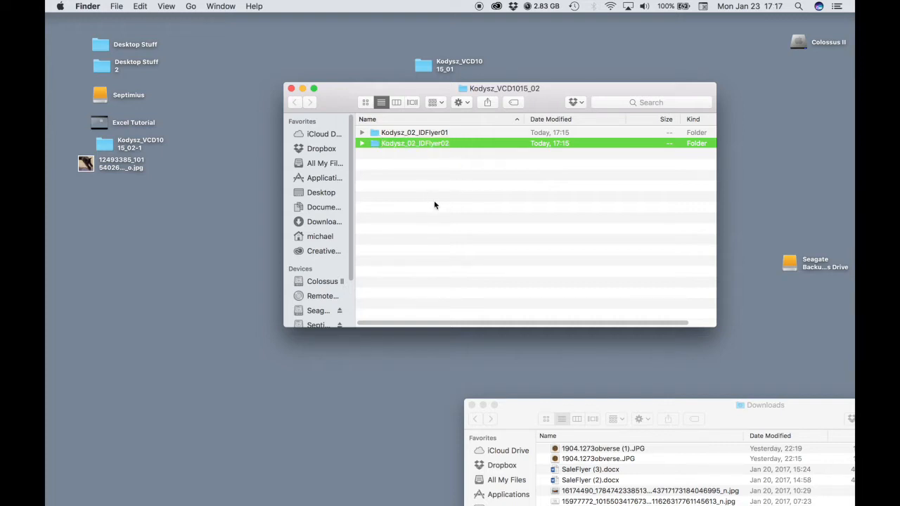
click(455, 187)
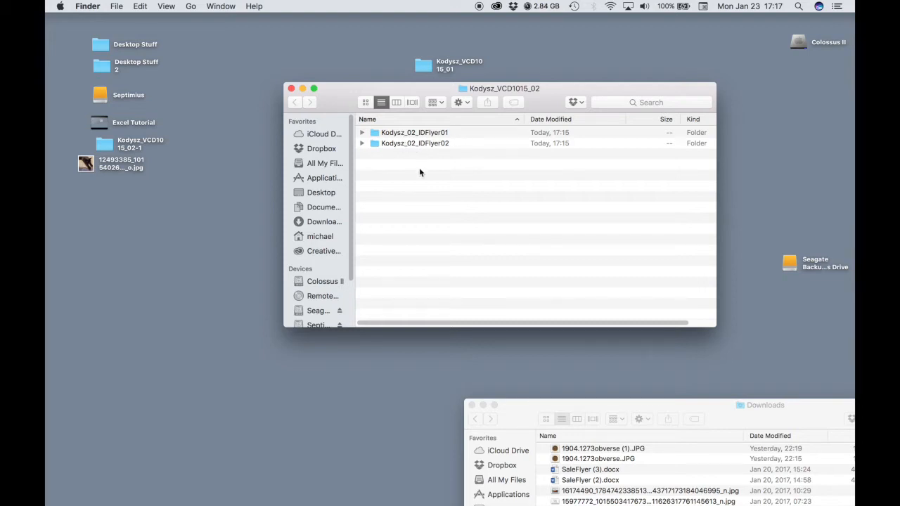
Copy the IDFlyer02 folder name and create a new folder ending _02_IDFlyer03
click(430, 144)
key(Return)
key(super+c)
key(Return)
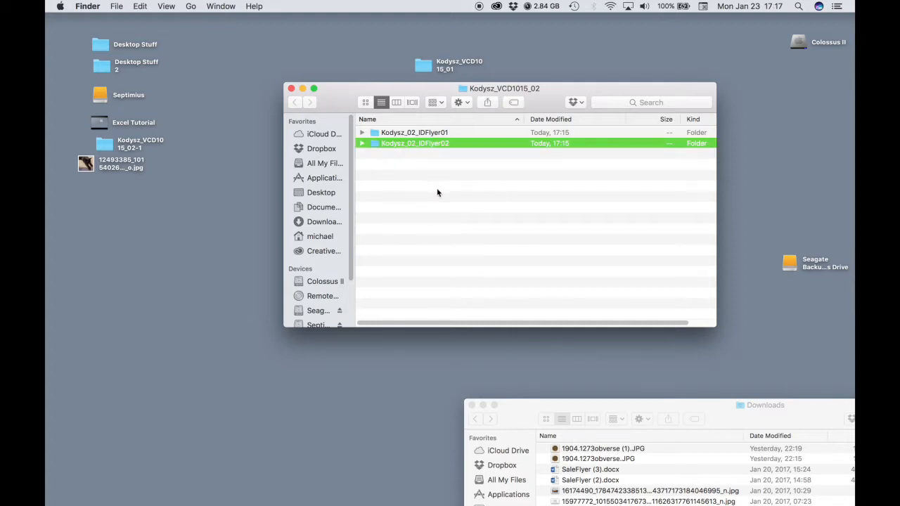
click(436, 189)
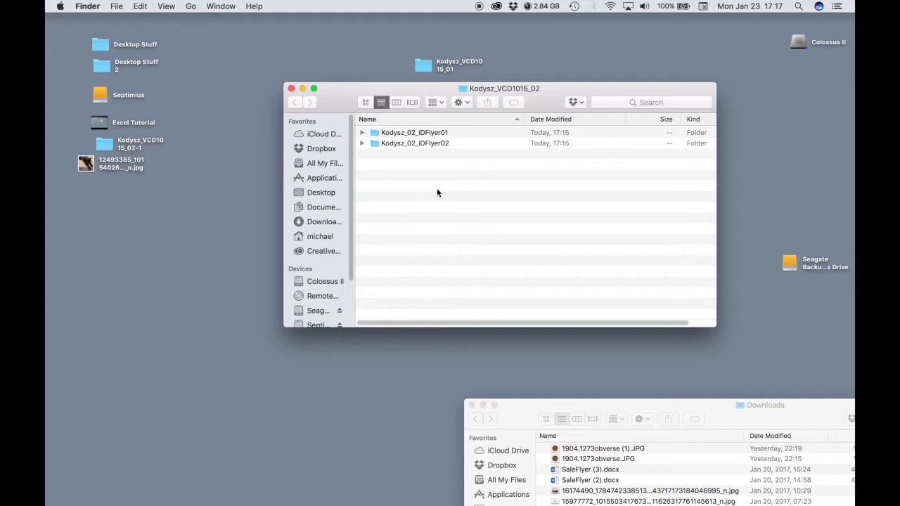
key(shift+super+n)
key(super+v)
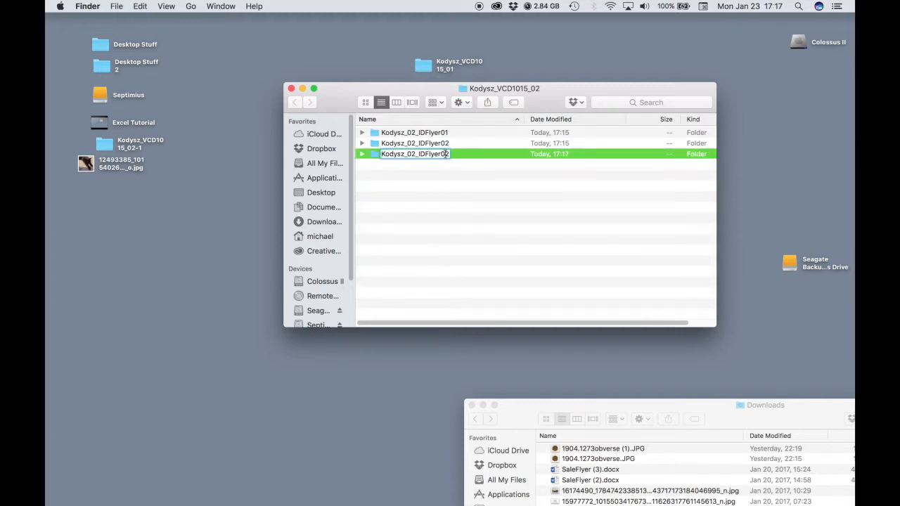
key(BackSpace)
text(3)
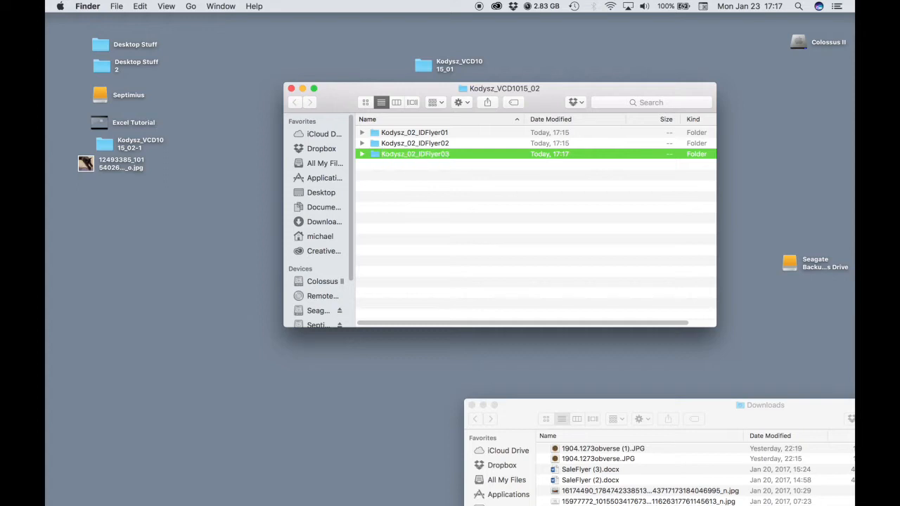
click(425, 190)
Create two more folders from the pasted name, ending _02_IDFlyer04 and _02_IDFlyer05
key(shift+super+n)
key(super+v)
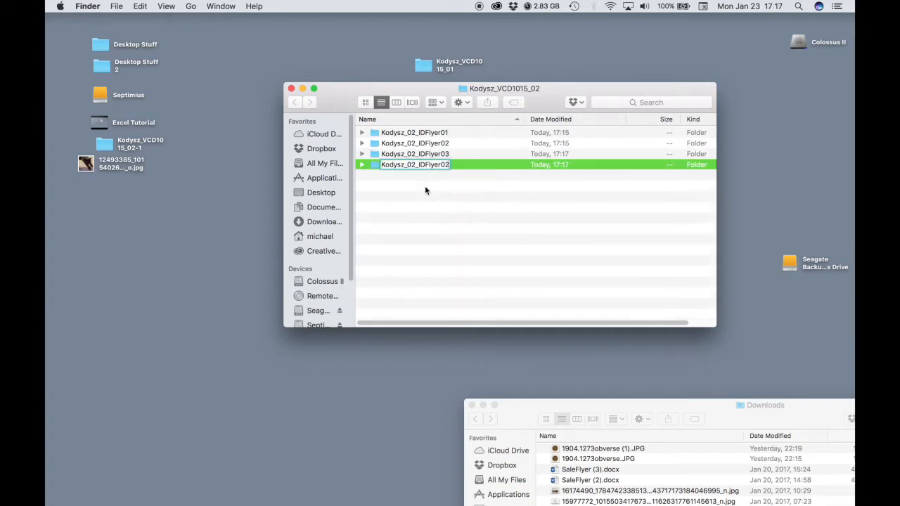
key(BackSpace)
text(4)
click(392, 212)
key(shift+super+n)
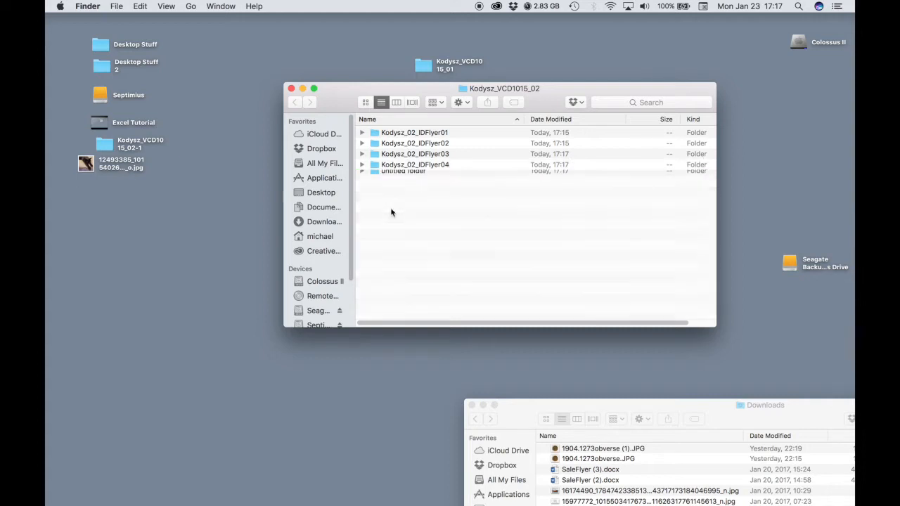
key(super+v)
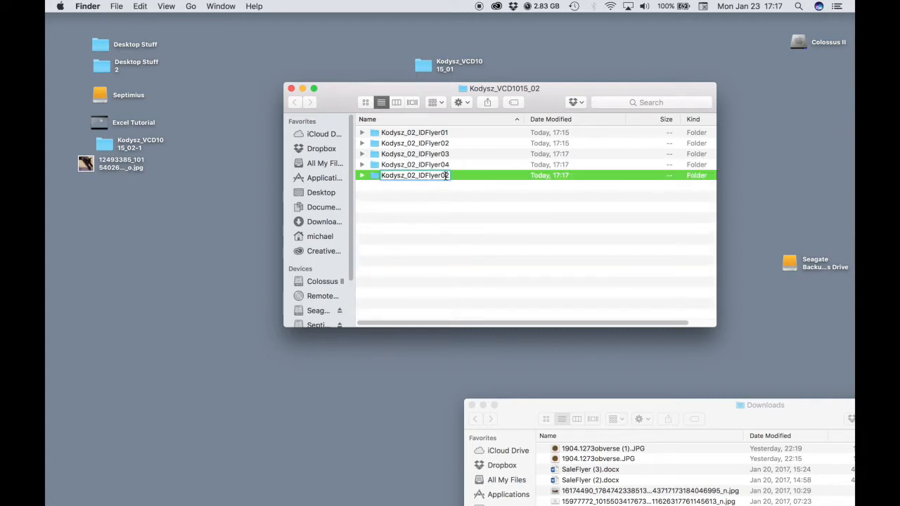
key(BackSpace)
text(5)
click(464, 205)
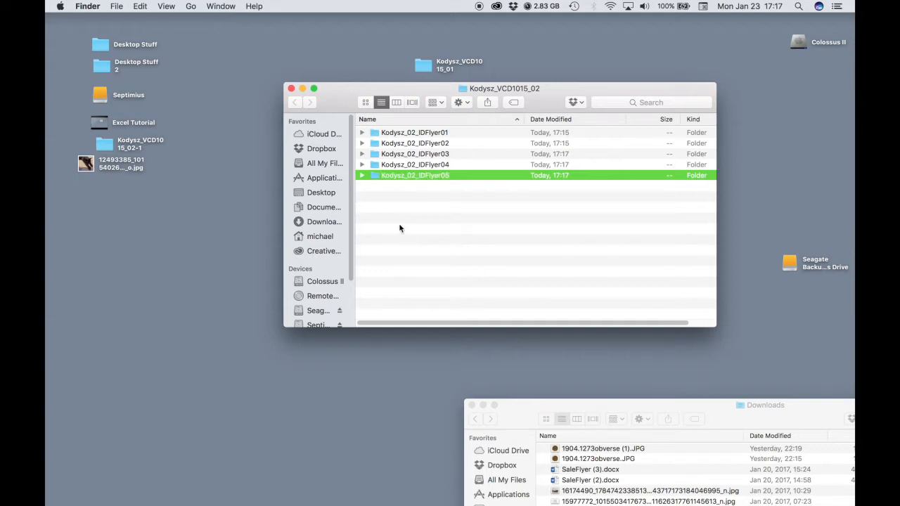
Expand the IDFlyer01 through IDFlyer04 folders and enlarge the Finder window to list their files
click(363, 133)
click(360, 176)
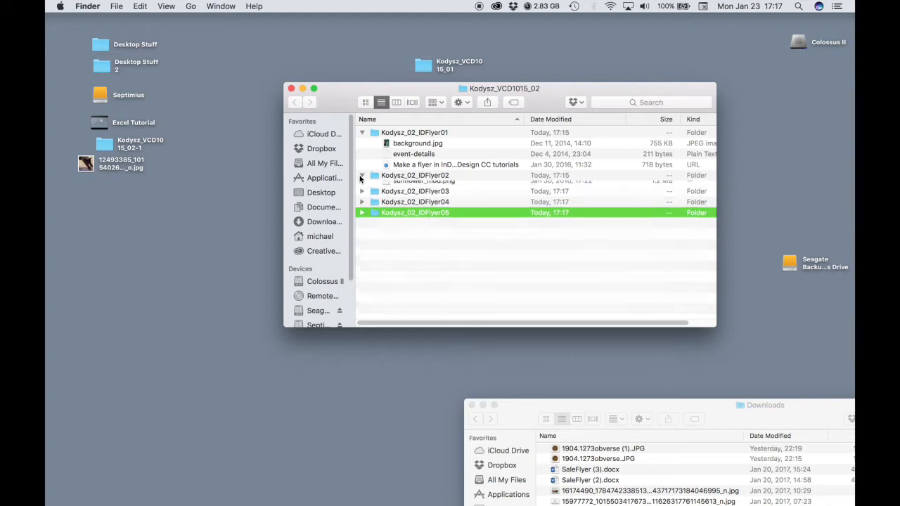
drag(653, 90, 621, 35)
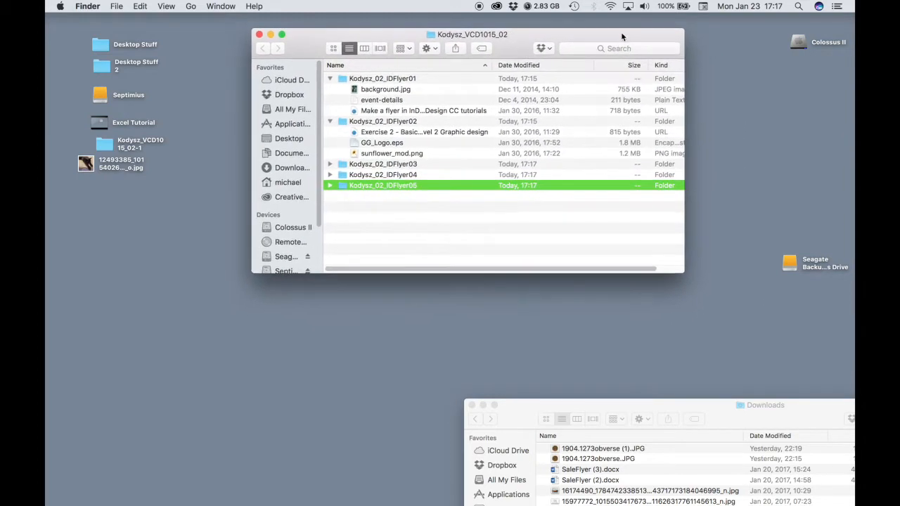
drag(685, 273, 775, 432)
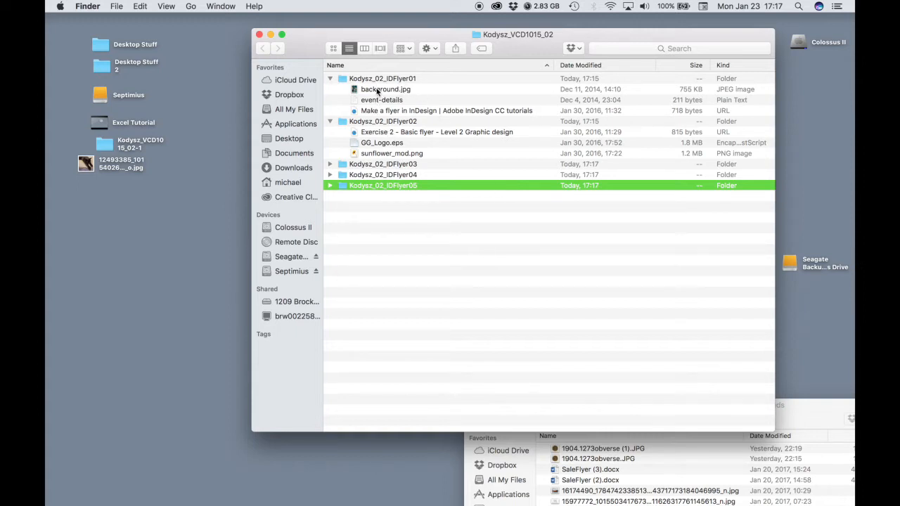
click(330, 164)
click(330, 176)
click(400, 256)
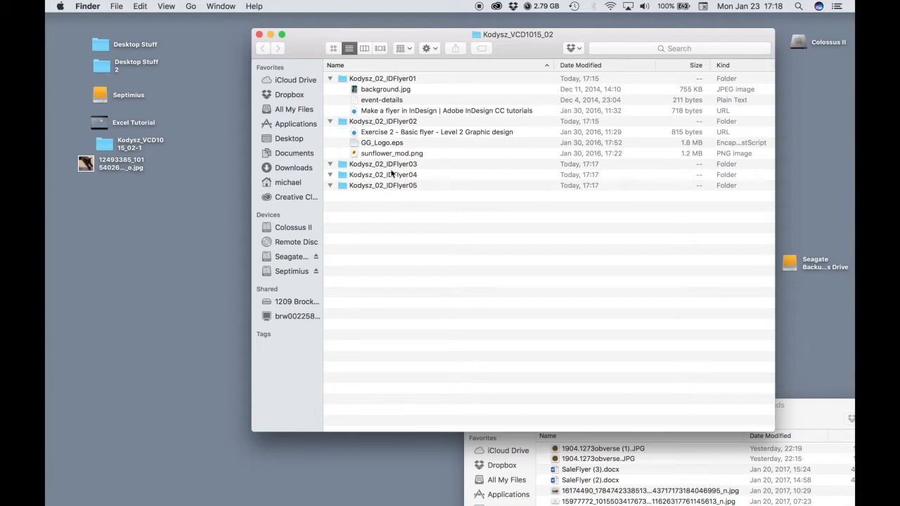
In IDFlyer01, create a Resources folder and move background.jpg, event-details and the link into it
double_click(374, 82)
key(shift+super+n)
text(R)
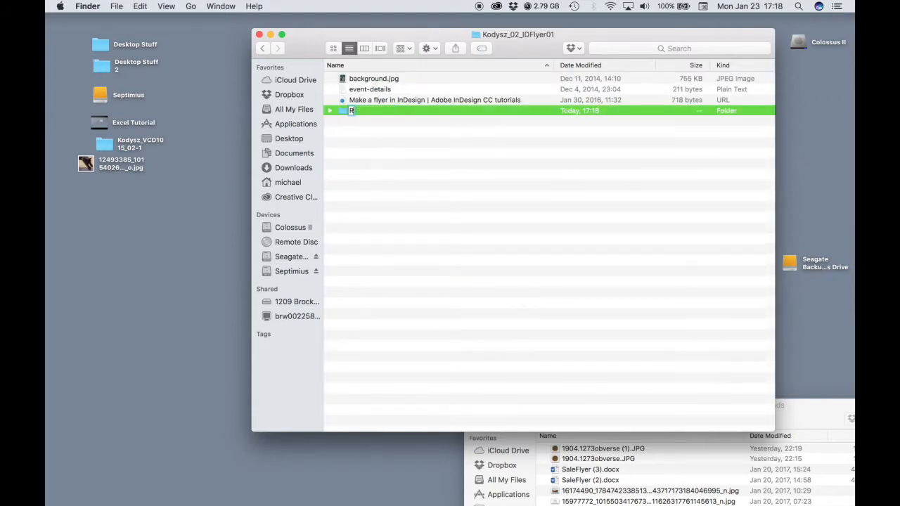
text(esources)
key(Return)
click(381, 78)
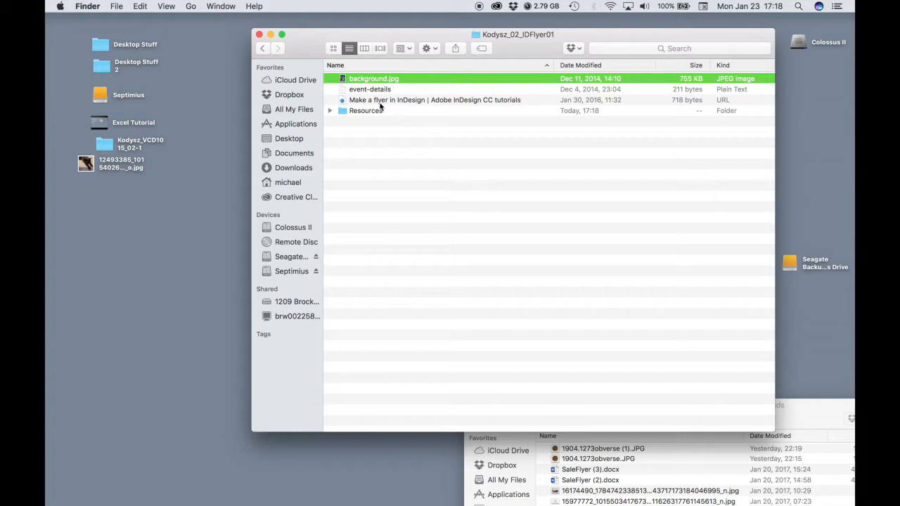
shift+click(380, 103)
drag(373, 103, 374, 118)
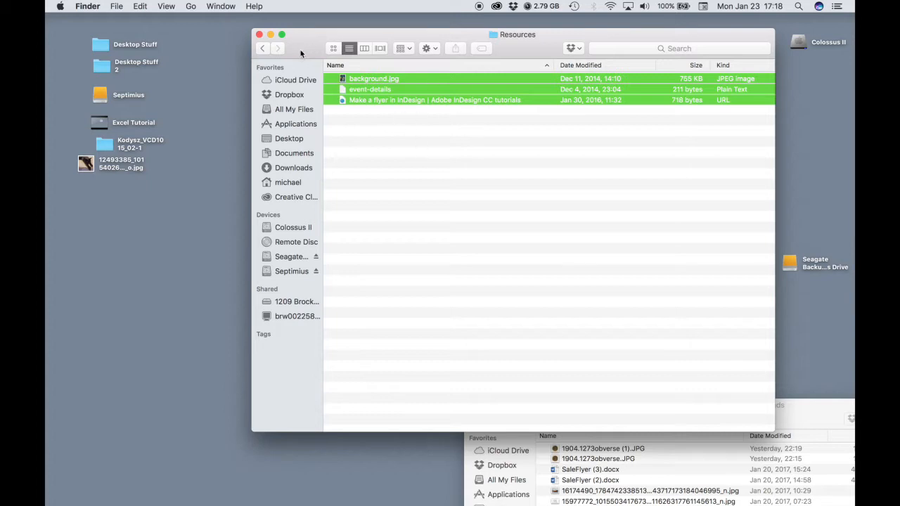
click(258, 49)
click(259, 48)
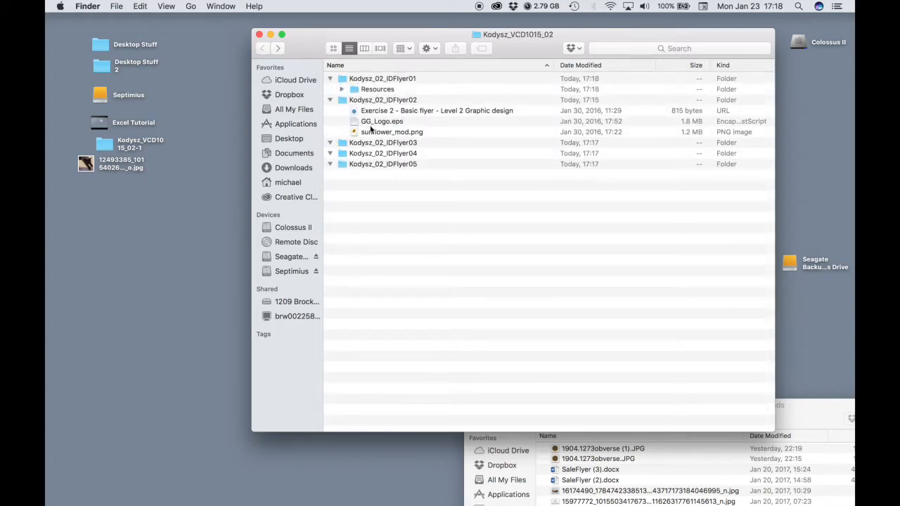
In IDFlyer02, create a Resources folder and move GG_Logo.eps and the other files into it
double_click(371, 101)
key(shift+super+n)
text(R)
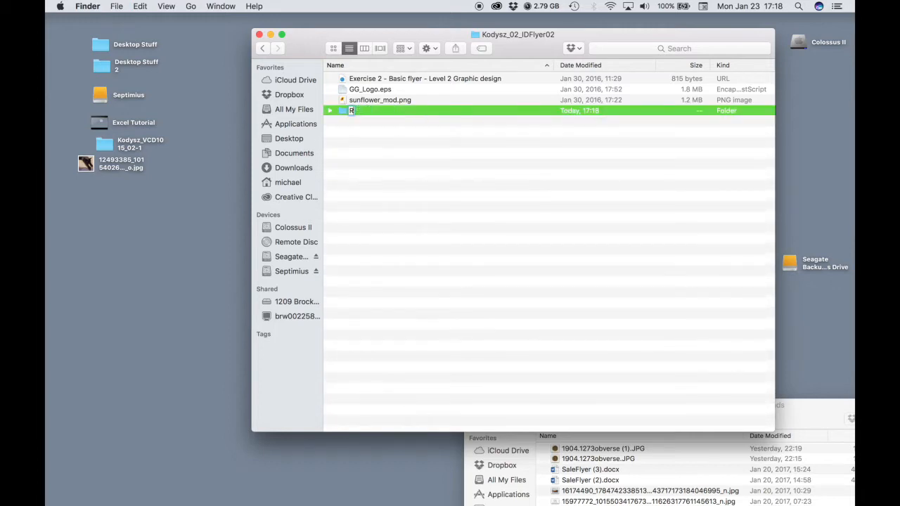
text(esources)
key(Return)
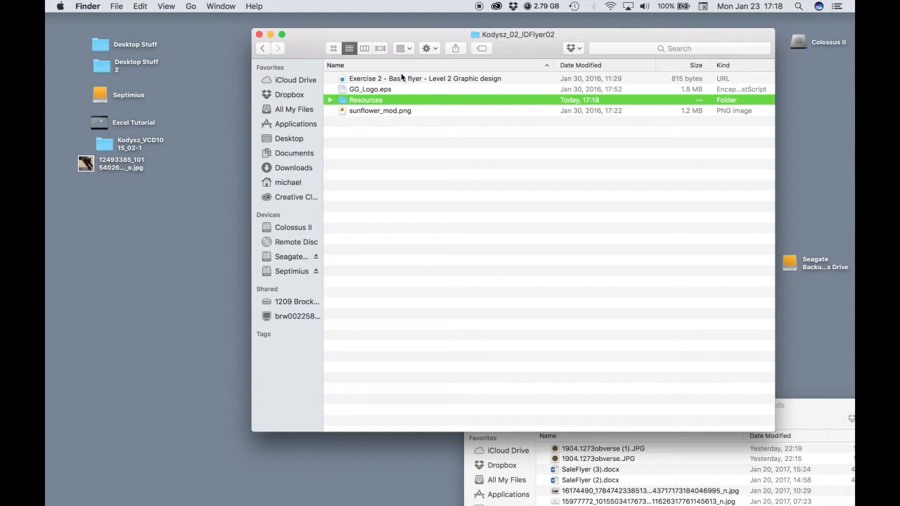
click(402, 78)
shift+click(357, 90)
mouse_move(357, 90)
mouse_down()
mouse_move(360, 102)
mouse_move(342, 87)
mouse_move(351, 80)
mouse_up()
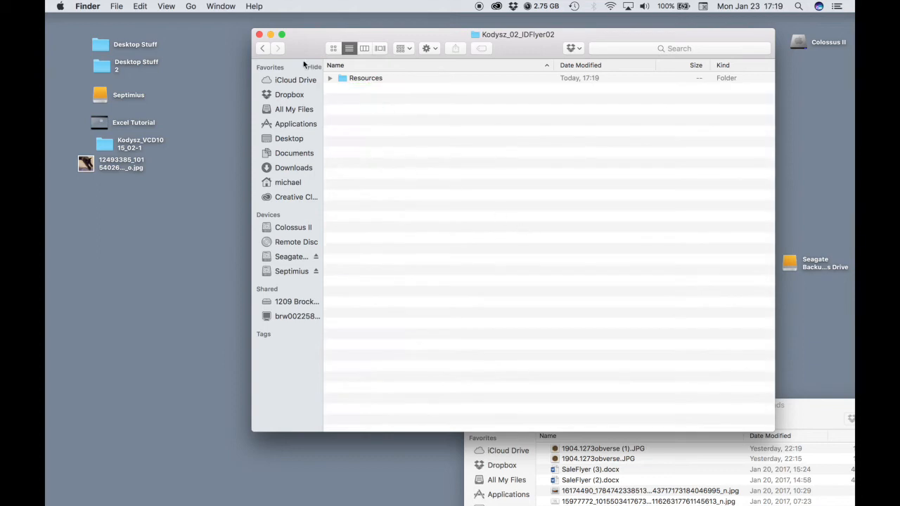
click(264, 49)
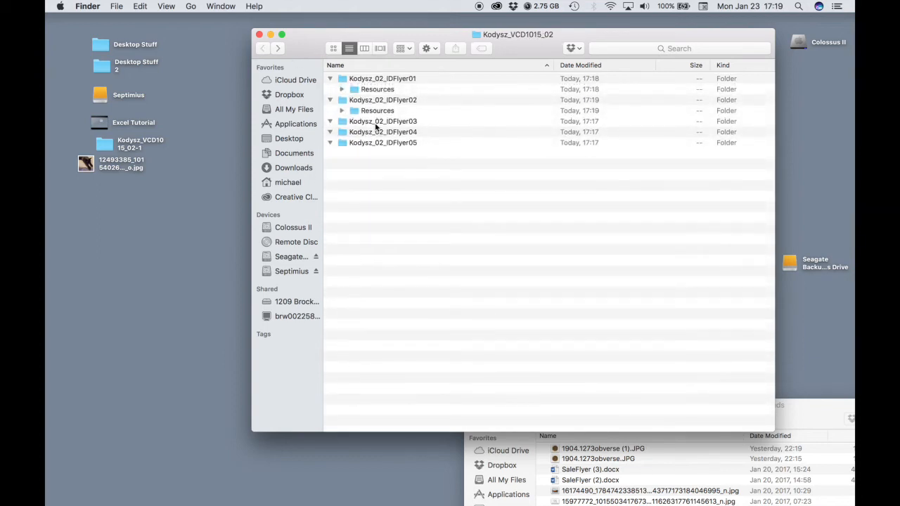
Create a Resources folder inside the IDFlyer03 folder
double_click(376, 126)
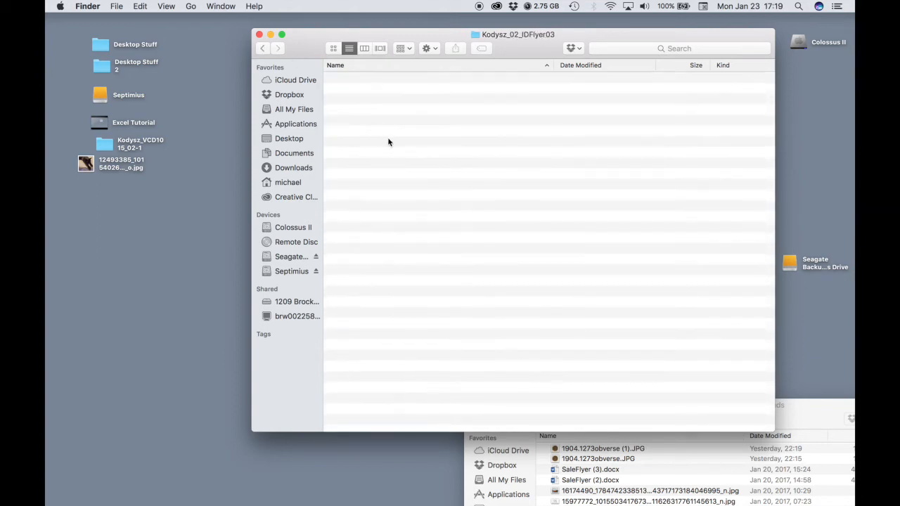
key(shift+super+n)
text(Resources)
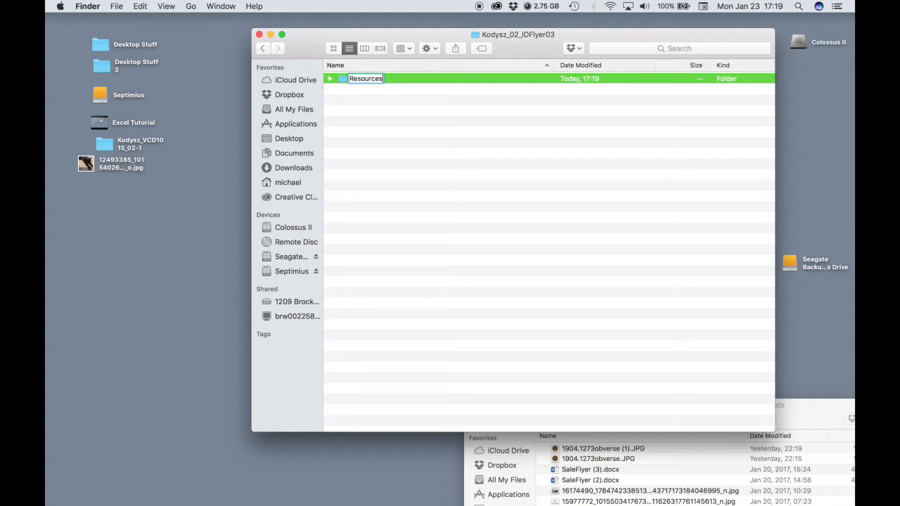
key(Return)
click(262, 49)
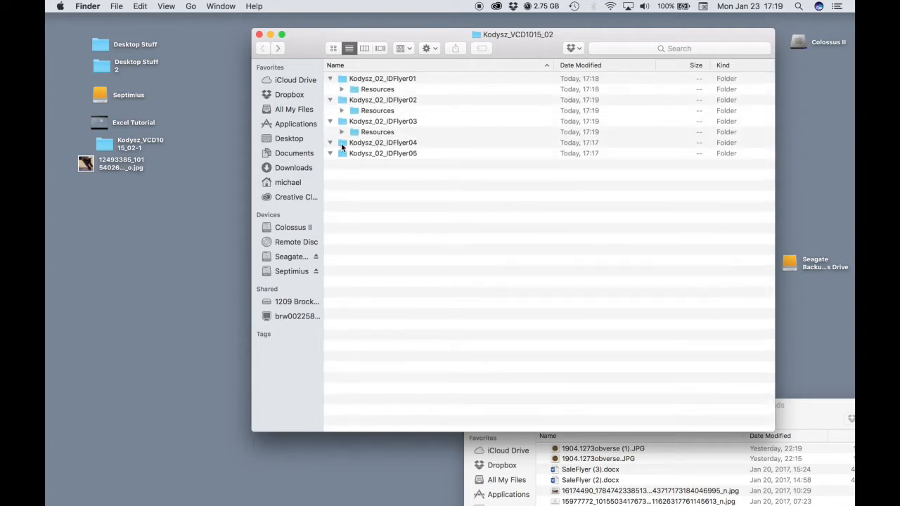
Create Resources folders inside the IDFlyer04 and IDFlyer05 folders
click(357, 146)
double_click(357, 144)
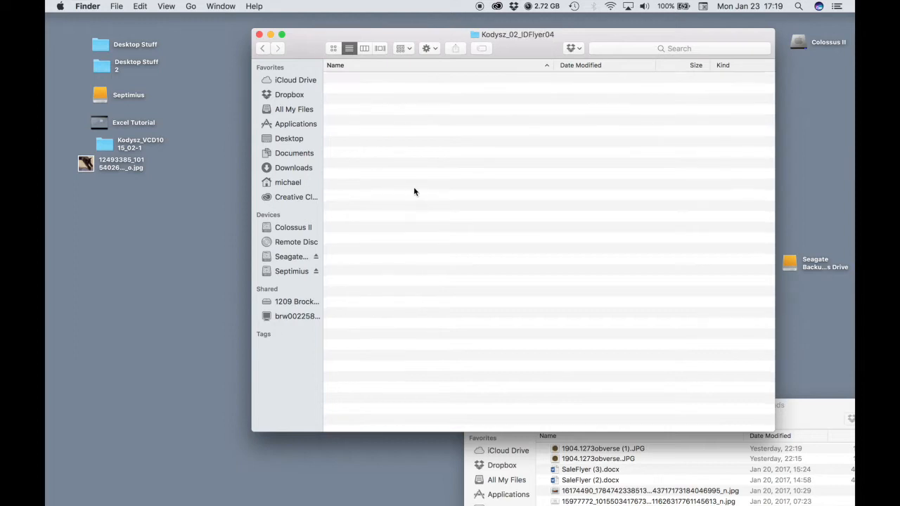
key(super+shift+n)
text(Resources)
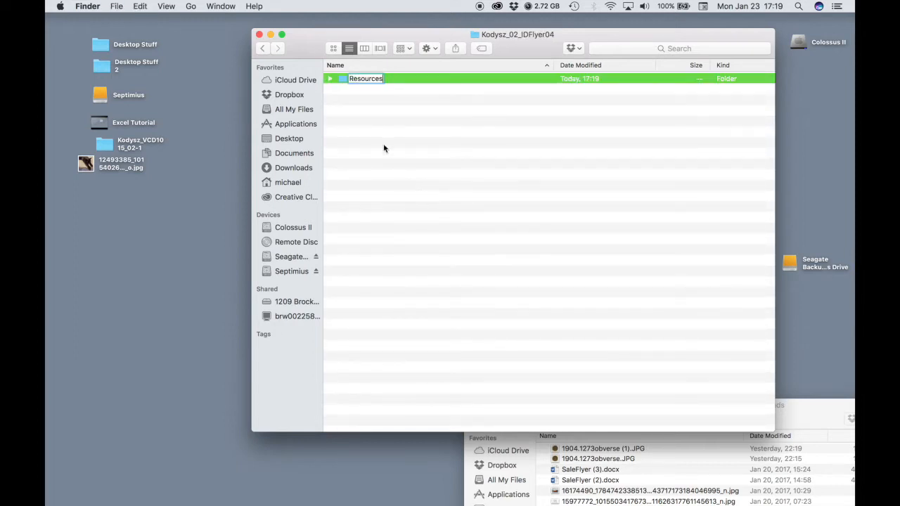
click(263, 48)
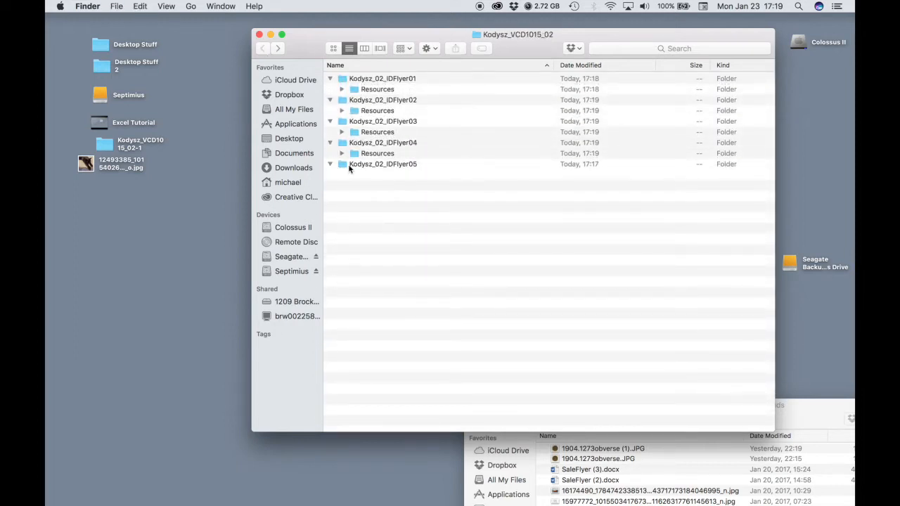
double_click(348, 166)
key(super+shift+n)
text(Resources)
key(Return)
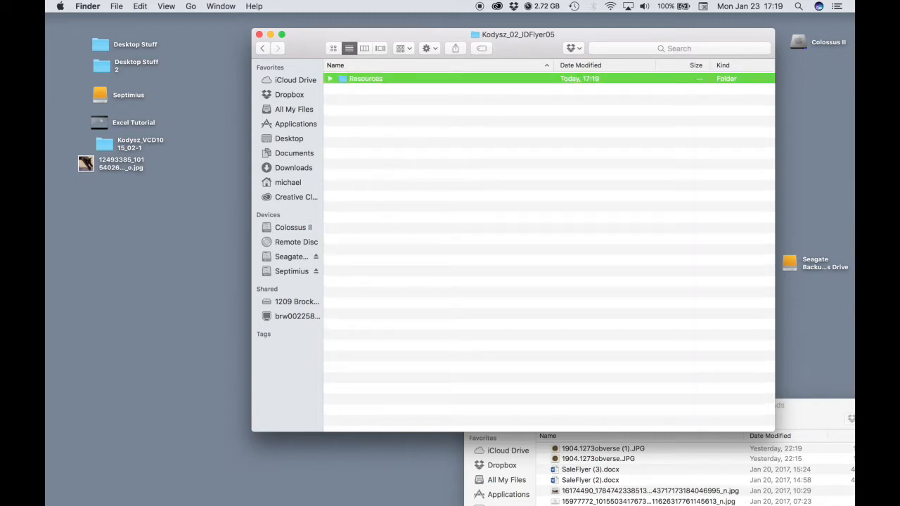
click(265, 48)
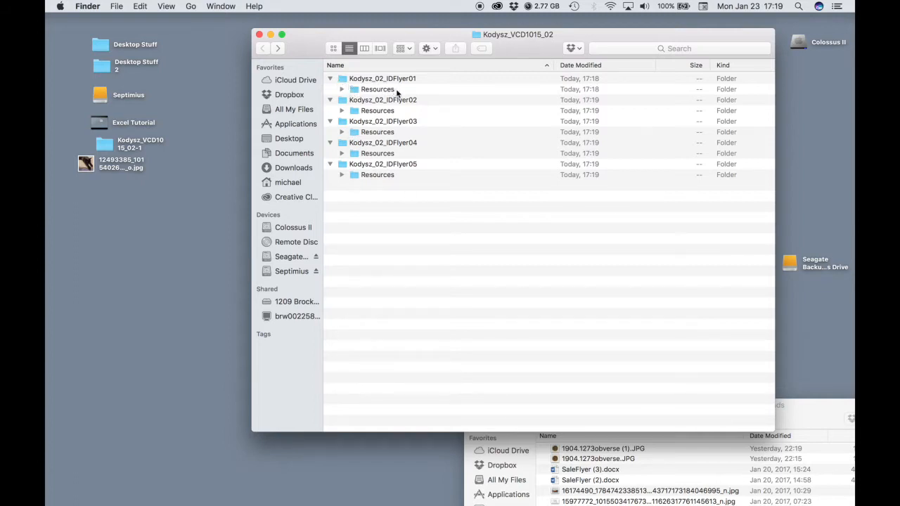
Expand and collapse the IDFlyer01 and IDFlyer02 Resources folders to verify their files
click(341, 90)
click(342, 91)
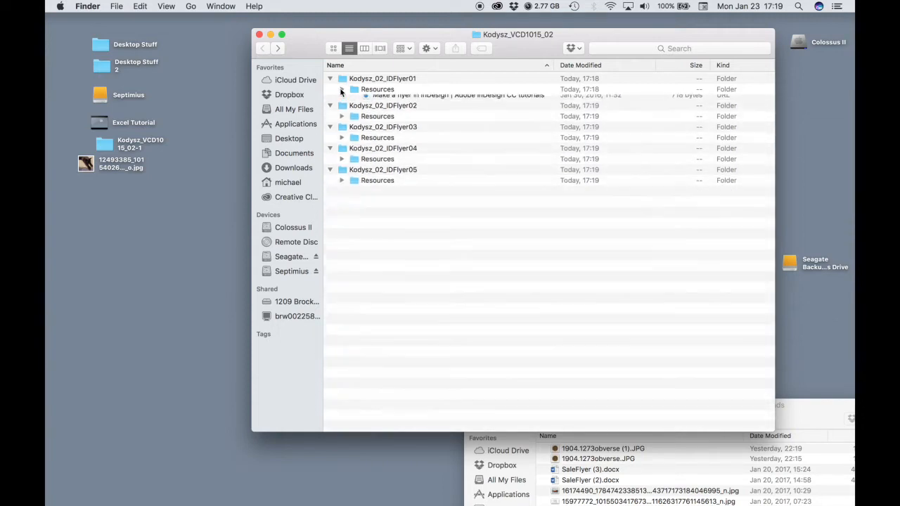
click(341, 111)
click(341, 111)
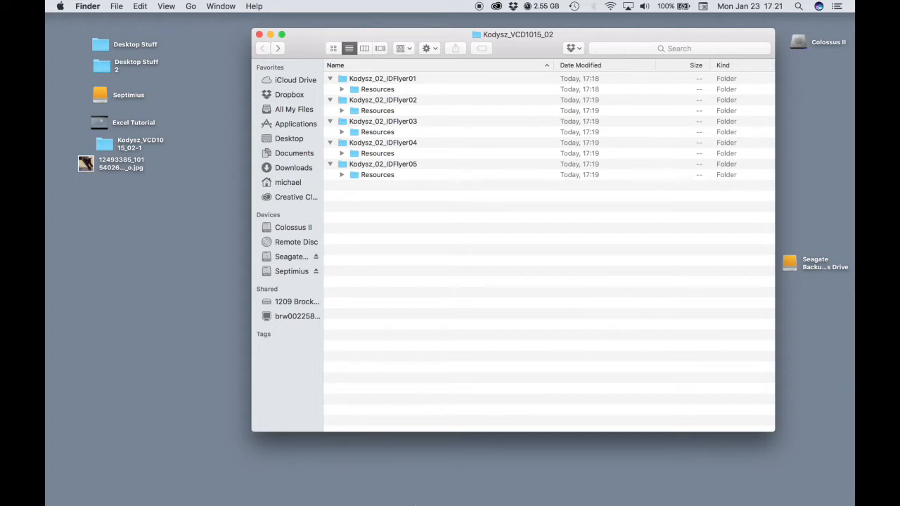
Launch InDesign CC from the Dock
mouse_move(402, 502)
click(323, 500)
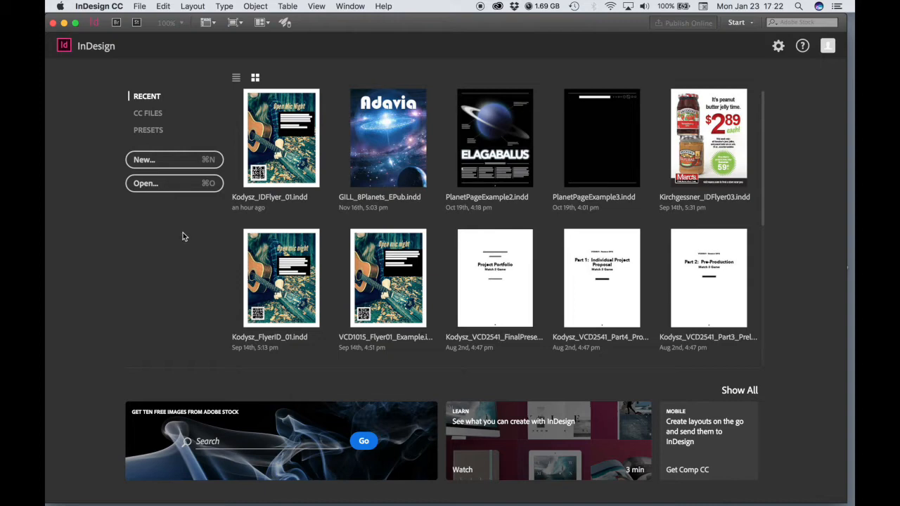
Set horizontal and vertical ruler units to inches, then create a Letter-size Flyer 1 document
click(92, 4)
mouse_move(103, 32)
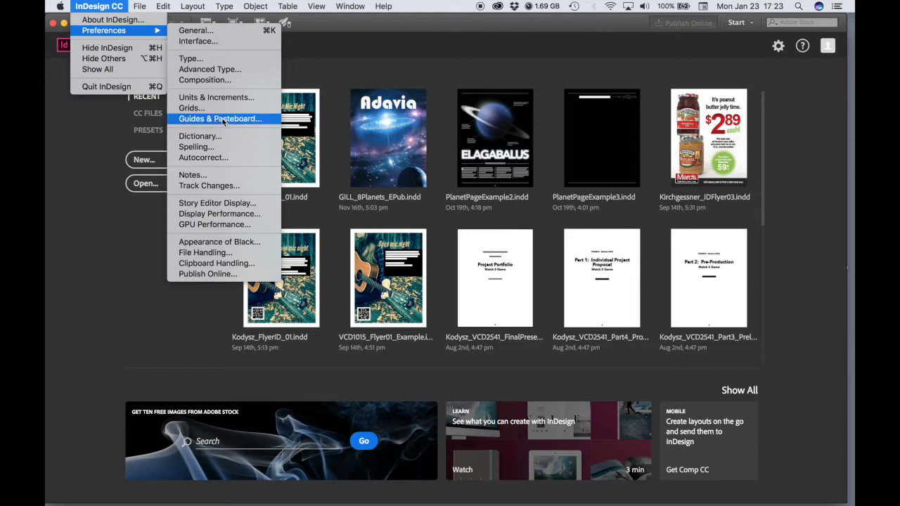
click(196, 102)
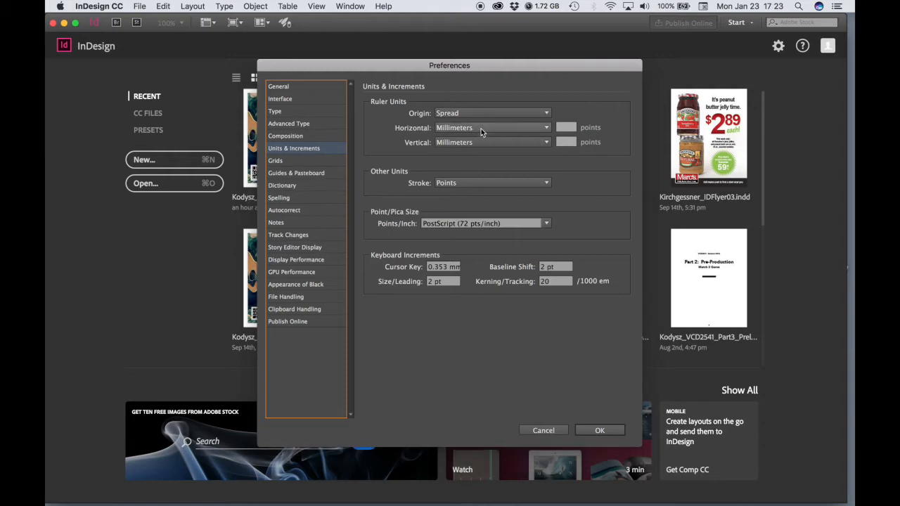
click(481, 129)
click(481, 166)
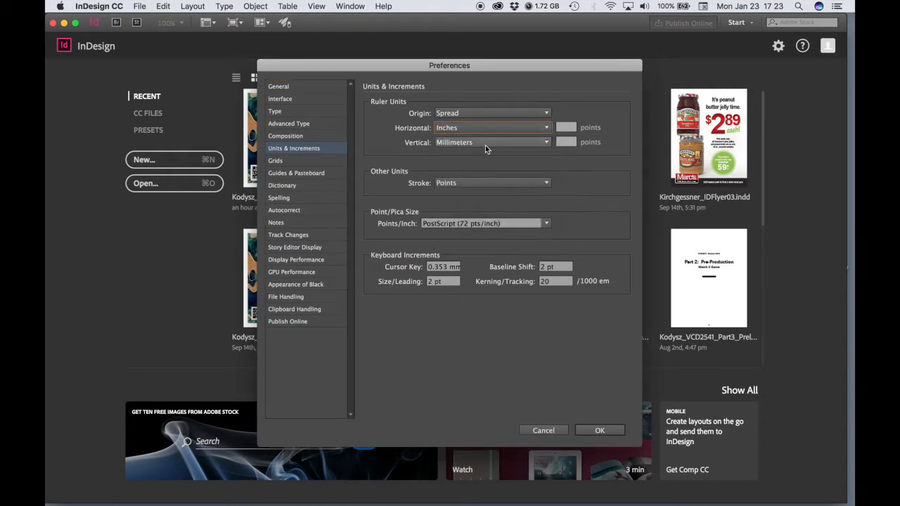
click(485, 143)
click(484, 175)
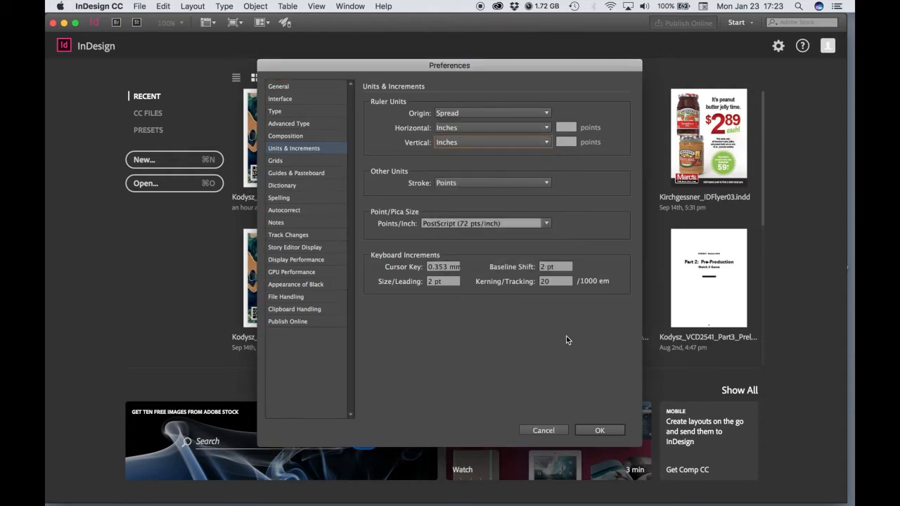
click(600, 431)
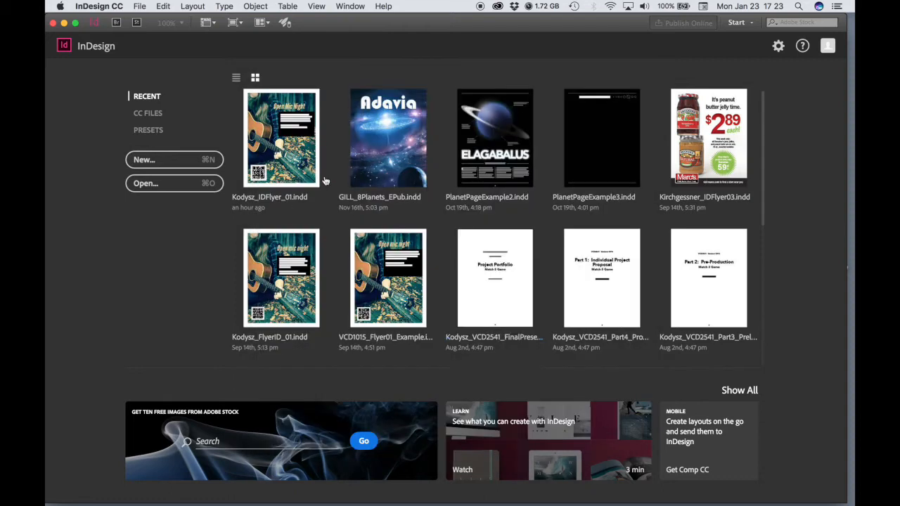
click(173, 163)
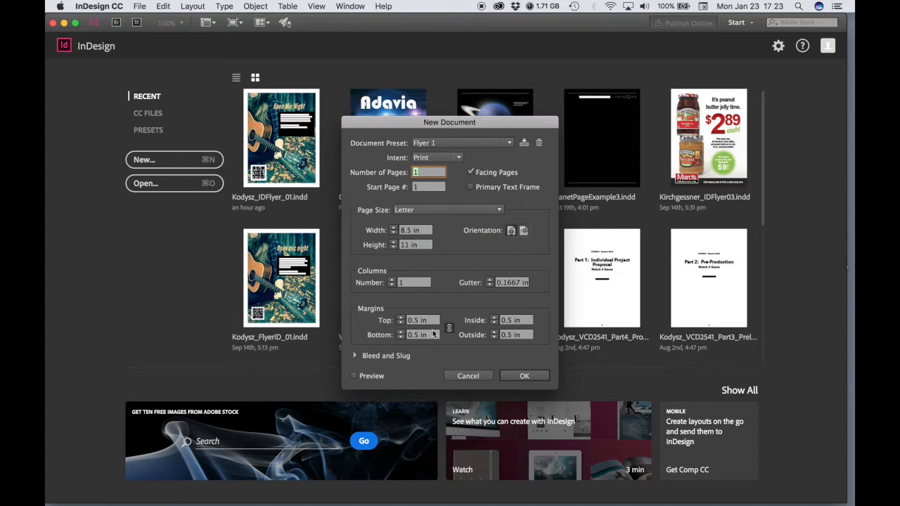
click(534, 380)
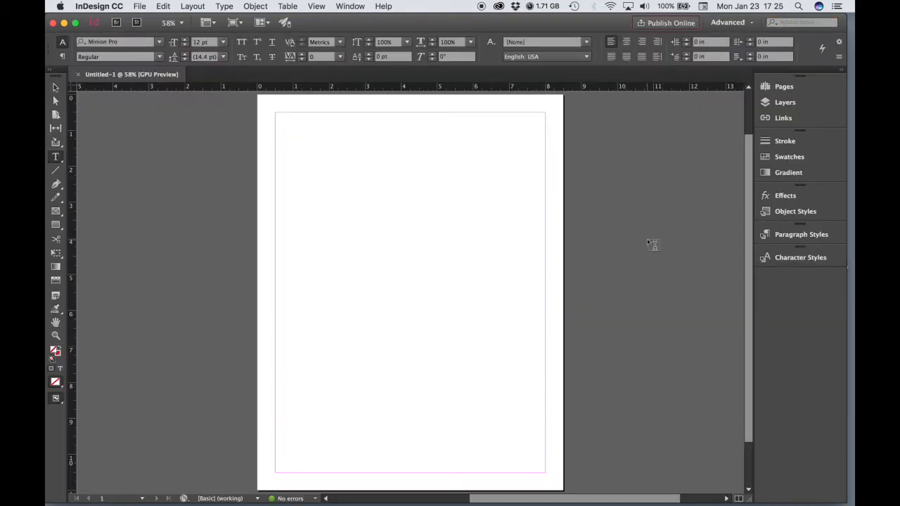
Switch to the Essentials workspace, float the Swatches panel, and collapse CC Libraries
click(732, 23)
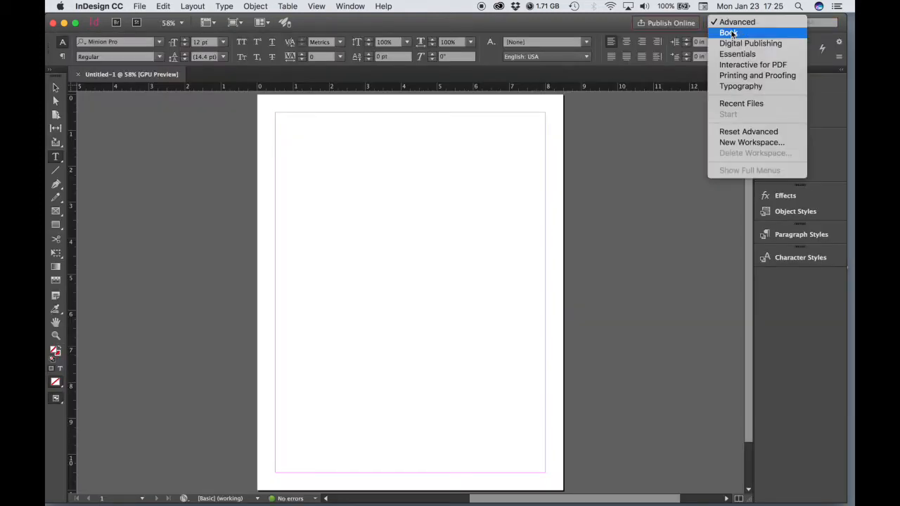
click(735, 54)
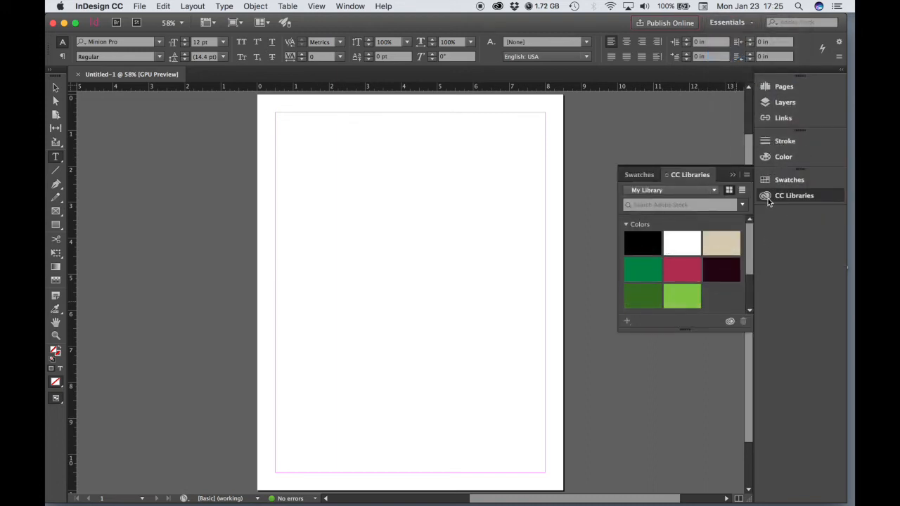
click(640, 176)
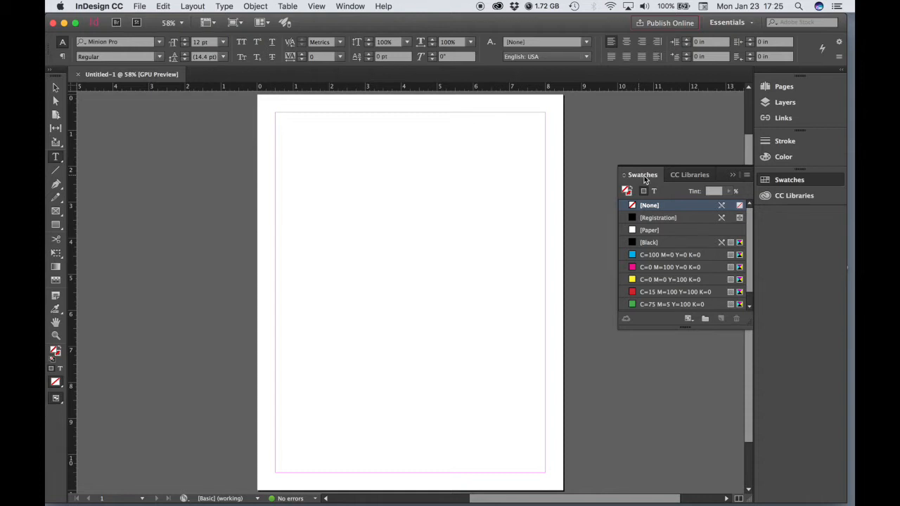
drag(644, 180, 635, 116)
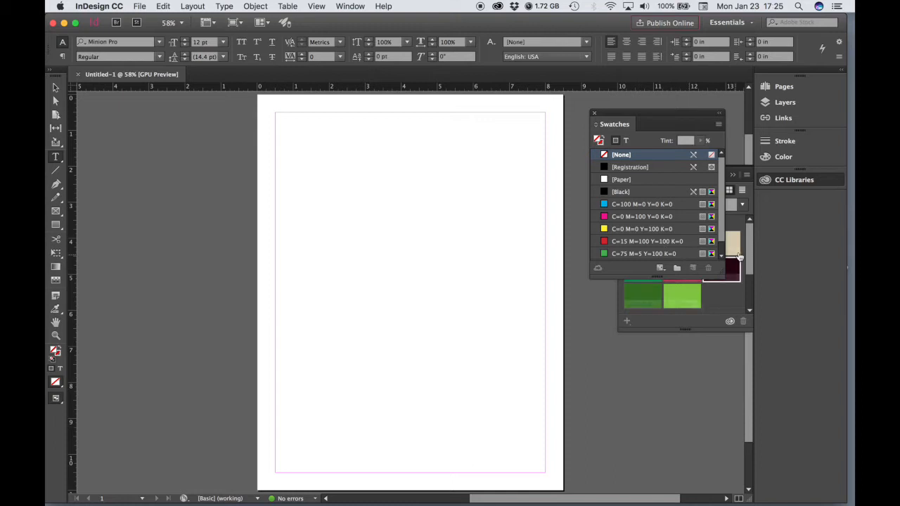
click(786, 181)
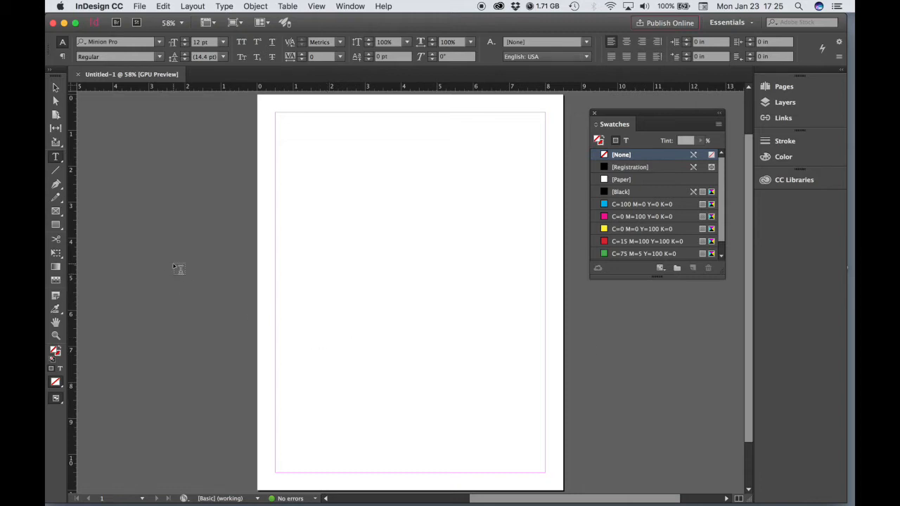
Load background.jpg from the IDFlyer01 project's Resources folder with File > Place
click(139, 6)
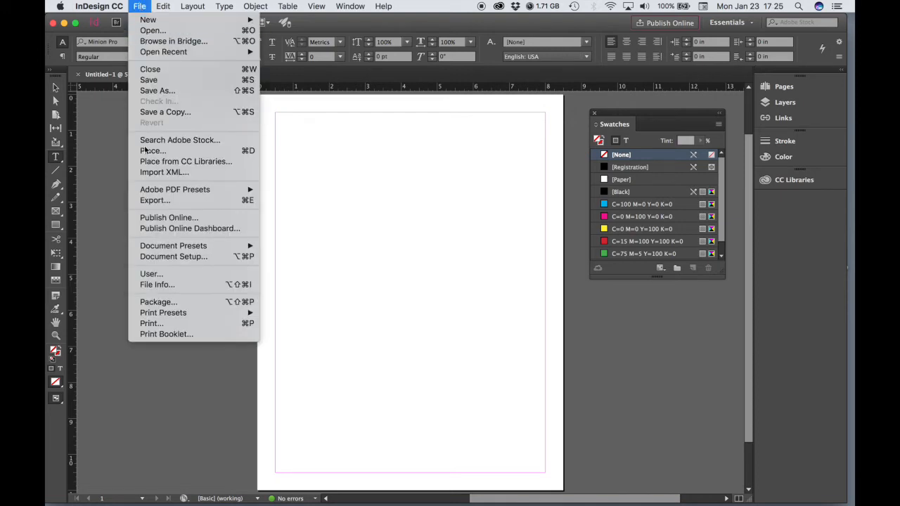
click(145, 151)
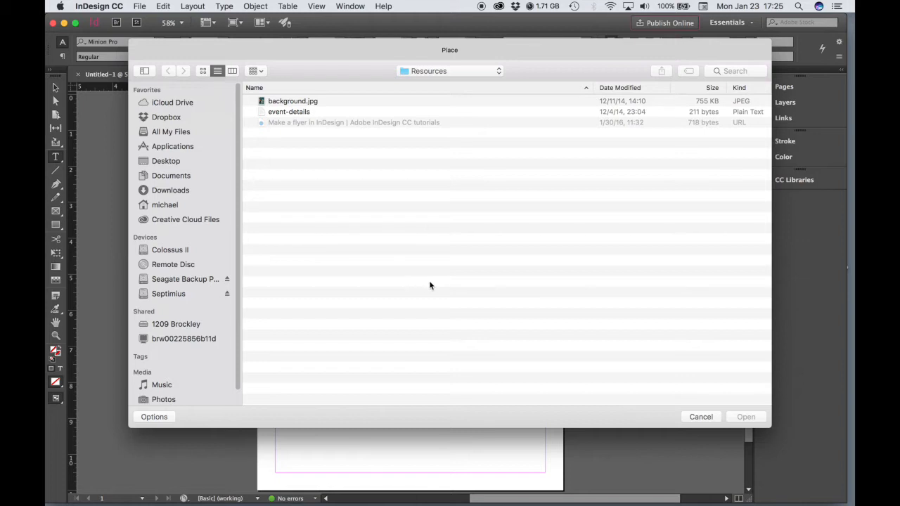
click(420, 73)
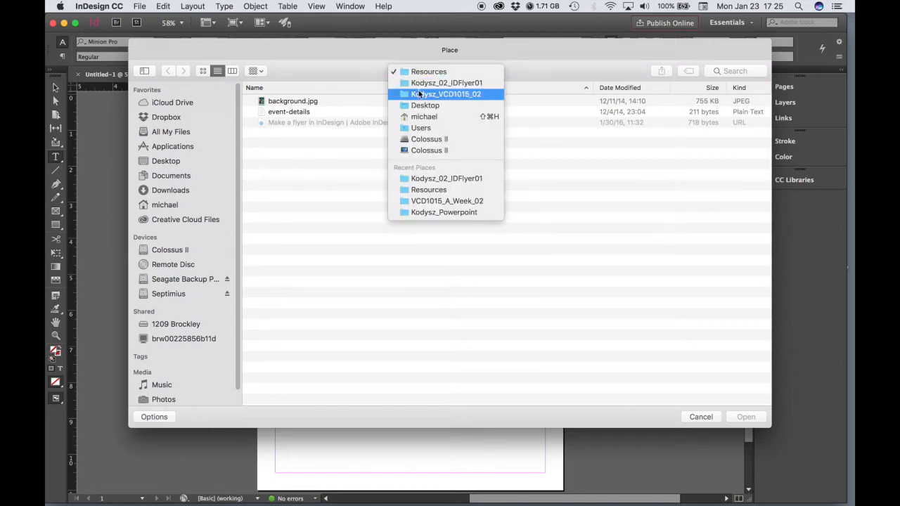
click(419, 95)
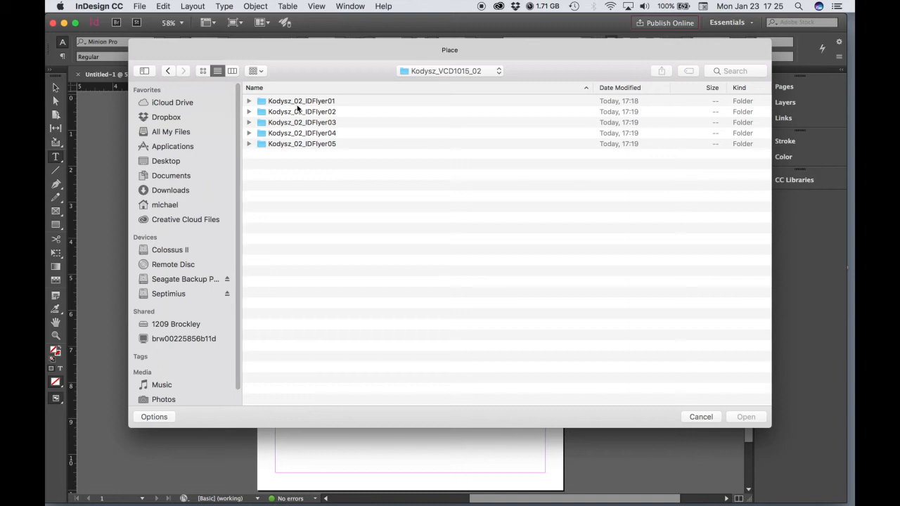
double_click(298, 101)
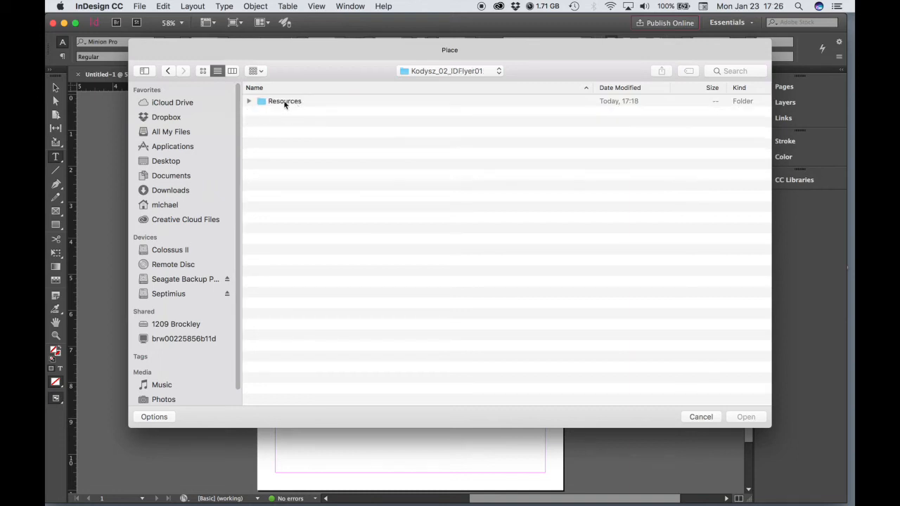
double_click(284, 101)
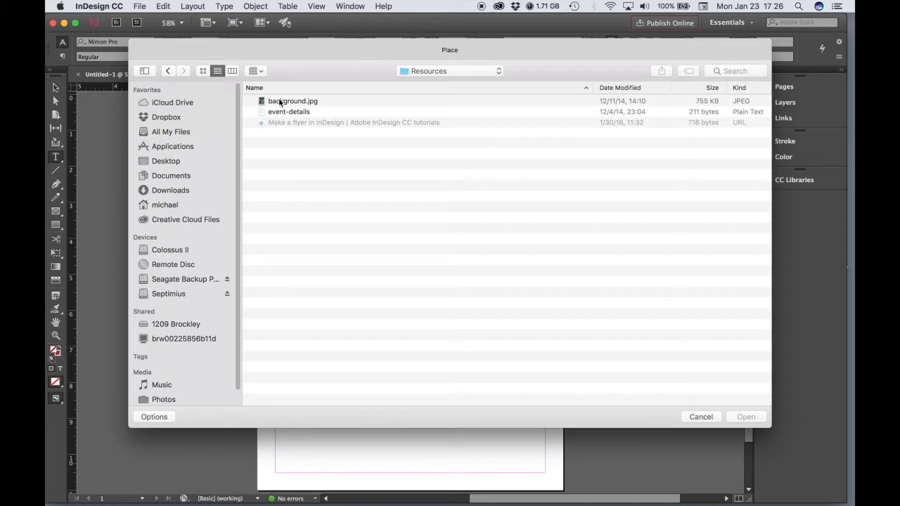
click(280, 102)
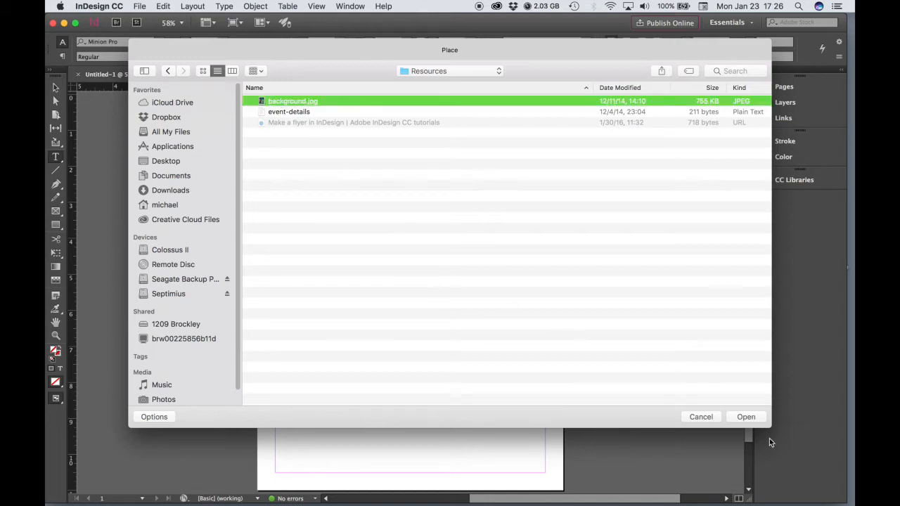
click(744, 418)
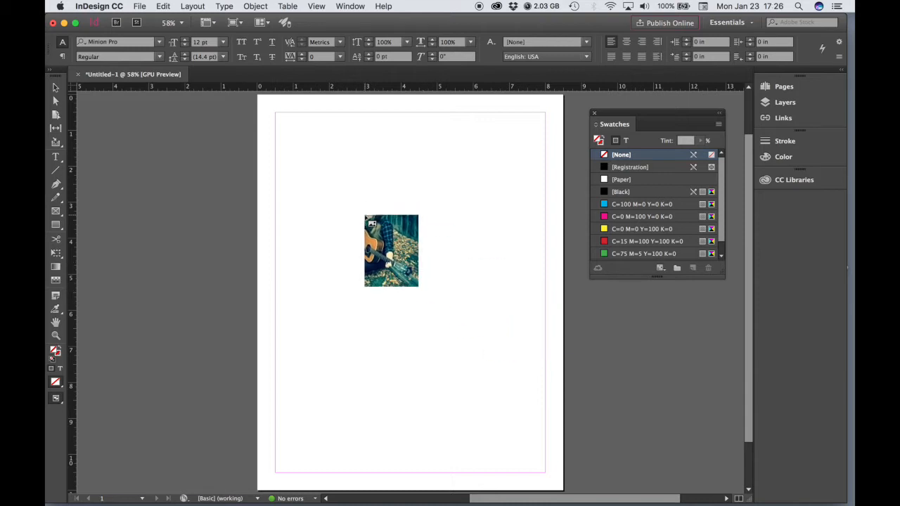
Drop the guitar photo onto the page and move it toward the top-left margin
click(366, 216)
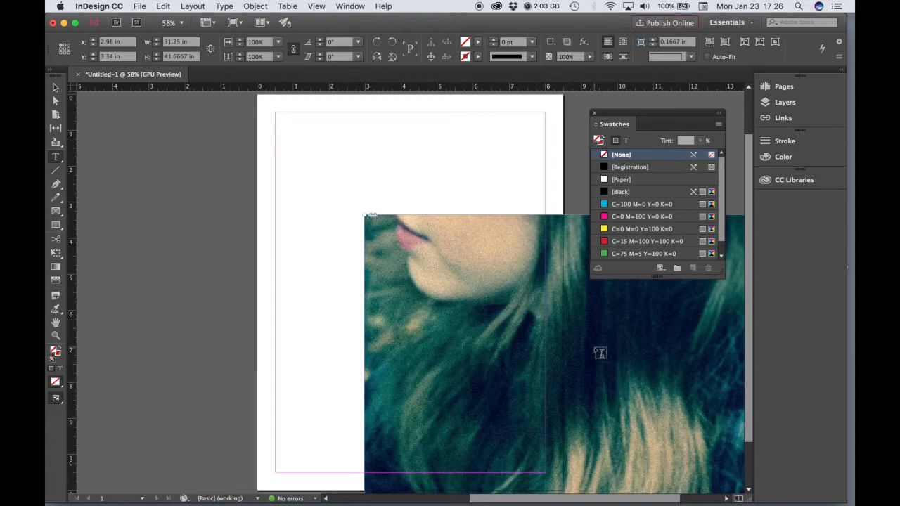
key(v)
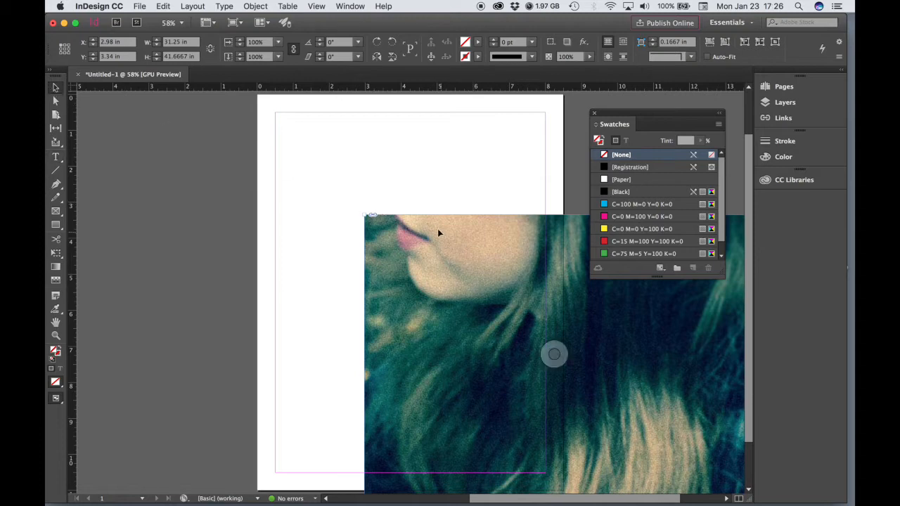
drag(433, 225, 345, 189)
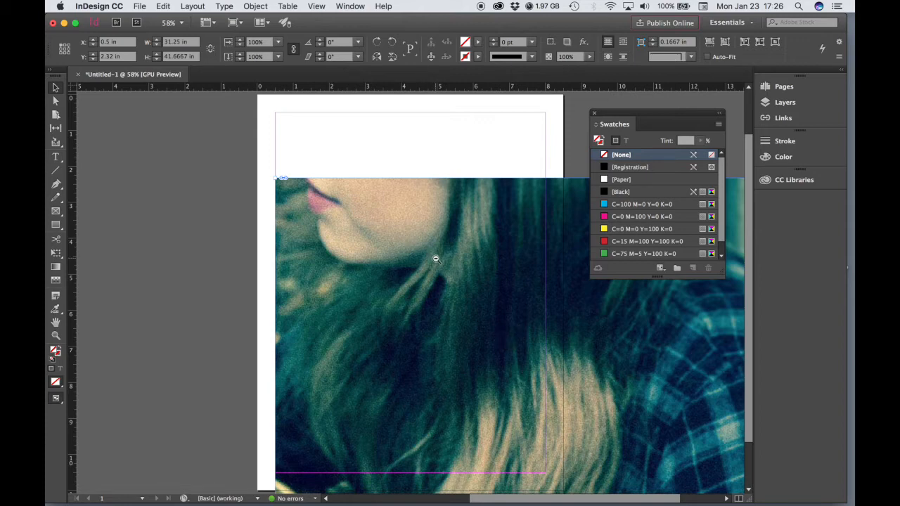
alt+super+click(436, 259)
alt+super+click(436, 259)
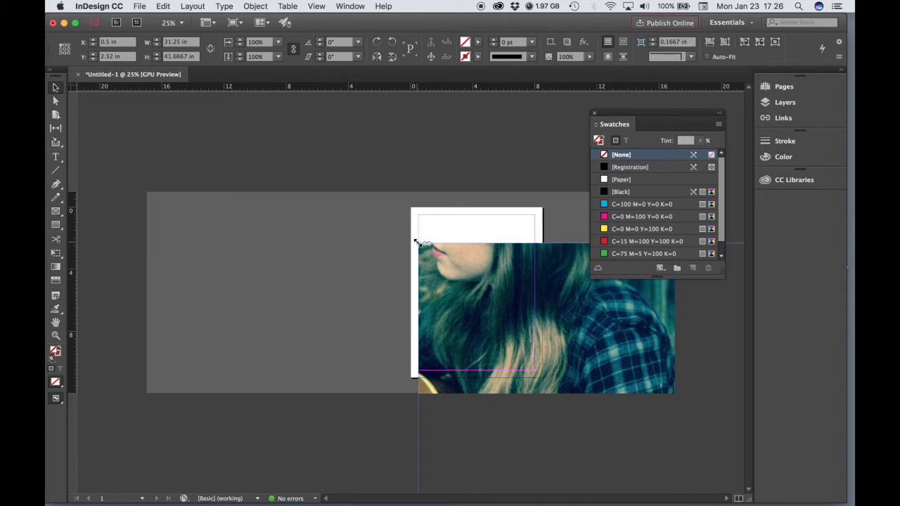
drag(417, 243, 489, 339)
drag(594, 366, 521, 237)
drag(415, 211, 557, 299)
key(super+z)
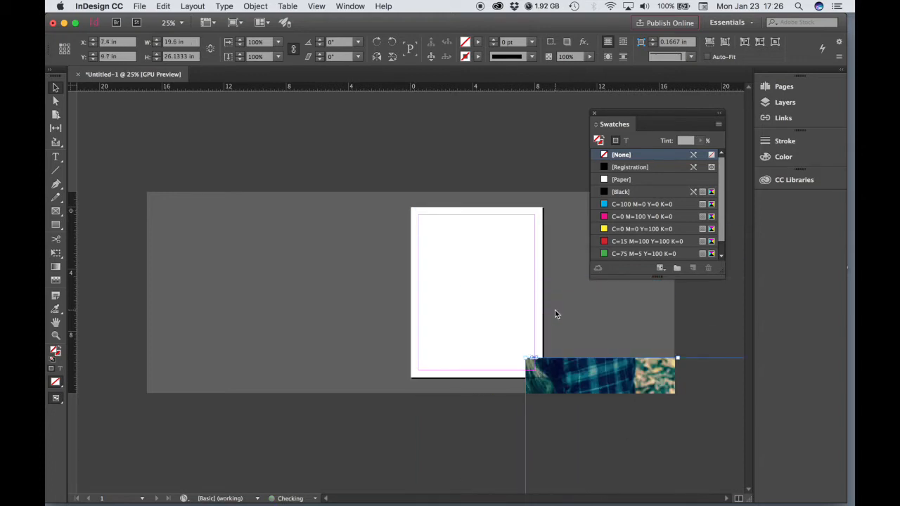
key(super+z)
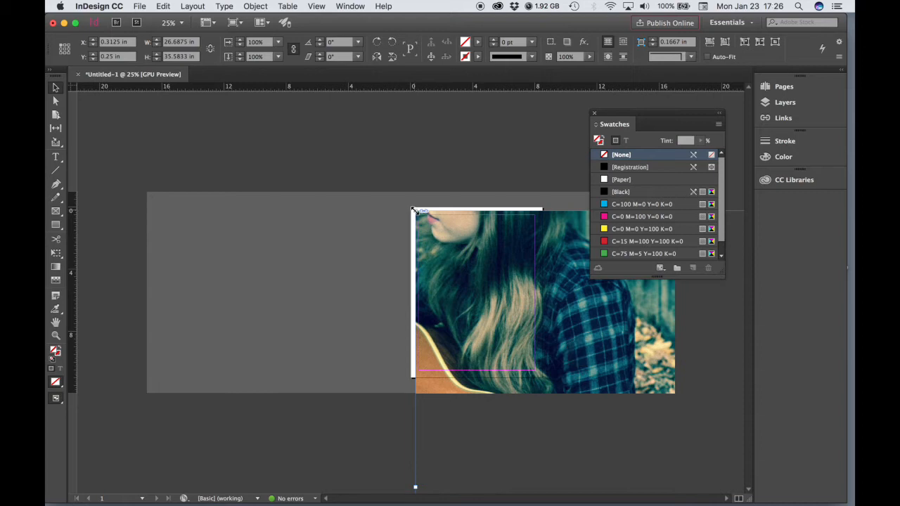
Scale the photo proportionally to 7.5 × 10 in, aligned to the 0.5 in margins
drag(415, 210, 494, 316)
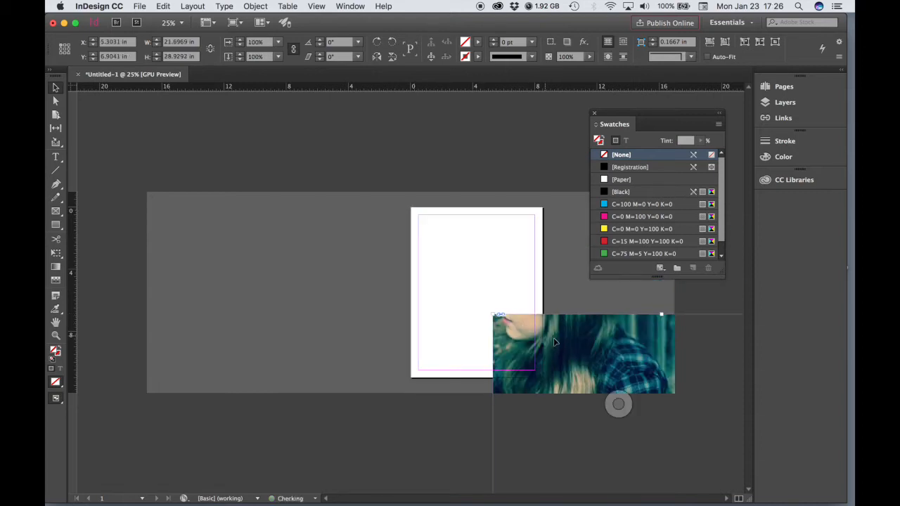
key(super+z)
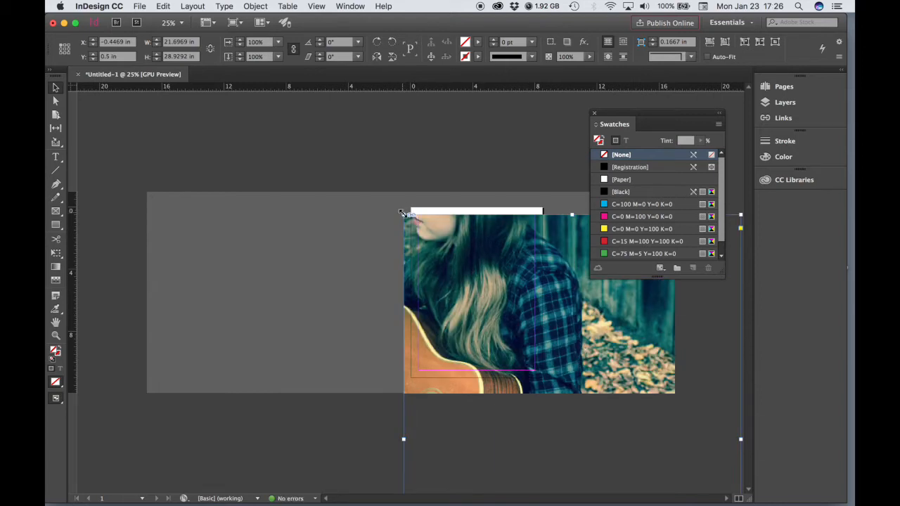
drag(401, 213, 481, 238)
drag(557, 401, 543, 373)
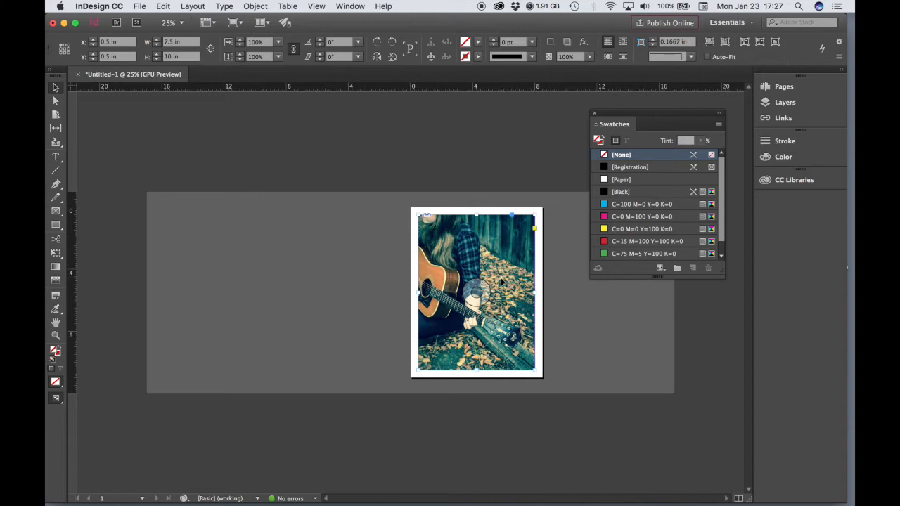
key(super+equal)
scroll(423, 299, left, 2)
scroll(422, 299, down, 1)
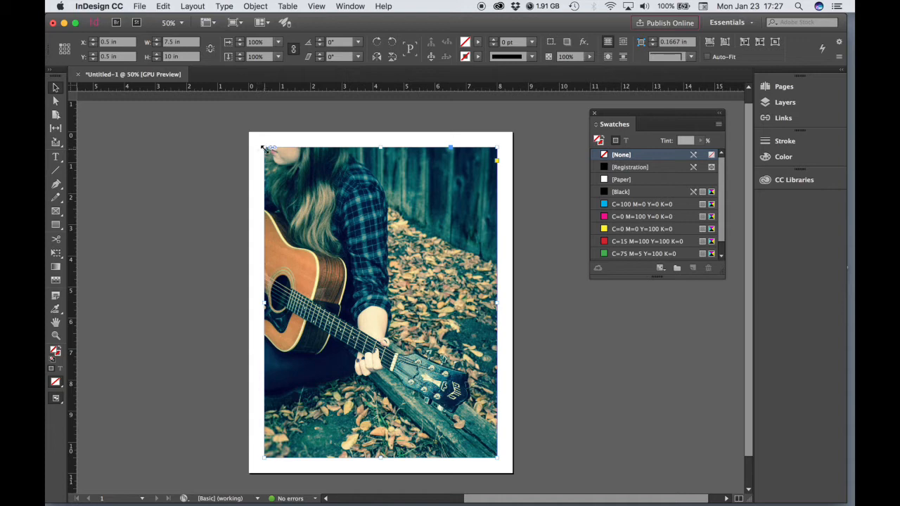
mouse_move(265, 148)
mouse_down()
mouse_move(245, 132)
mouse_move(265, 149)
mouse_up()
mouse_move(497, 458)
mouse_down()
mouse_move(479, 436)
mouse_move(505, 454)
mouse_move(498, 458)
mouse_up()
click(561, 230)
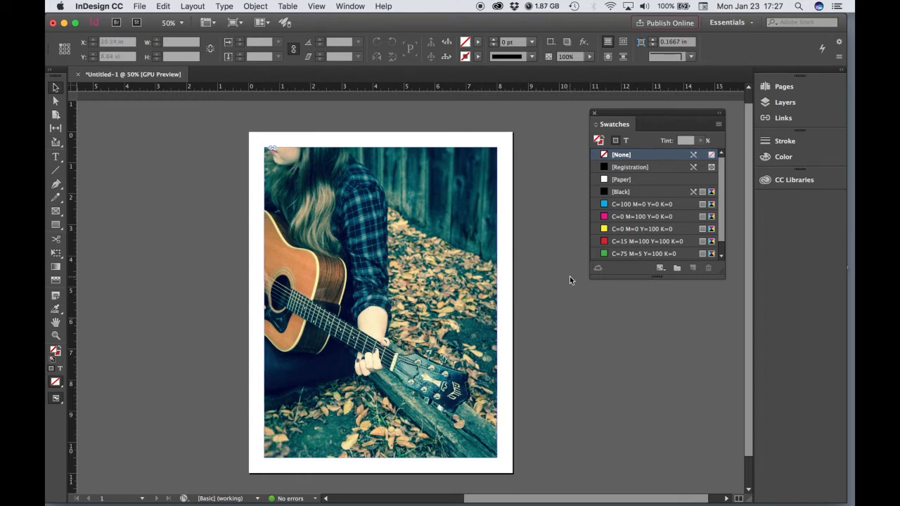
Draw a headline text frame over the photo and set its 'Open Mic' text to 60 pt
click(56, 157)
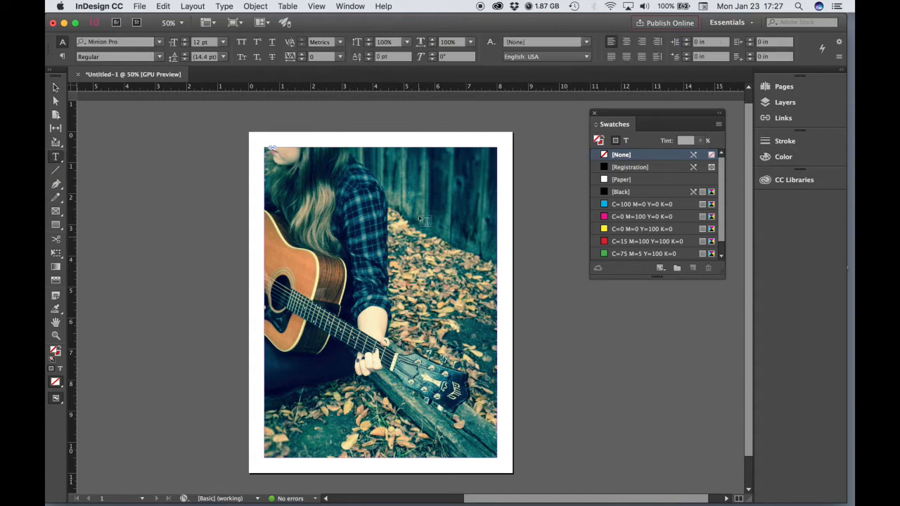
drag(359, 188, 472, 229)
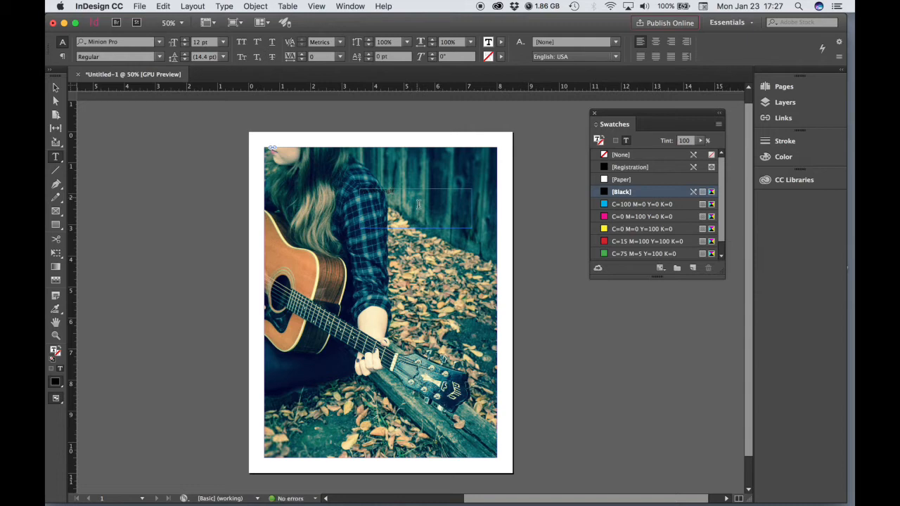
key(super+a)
click(222, 42)
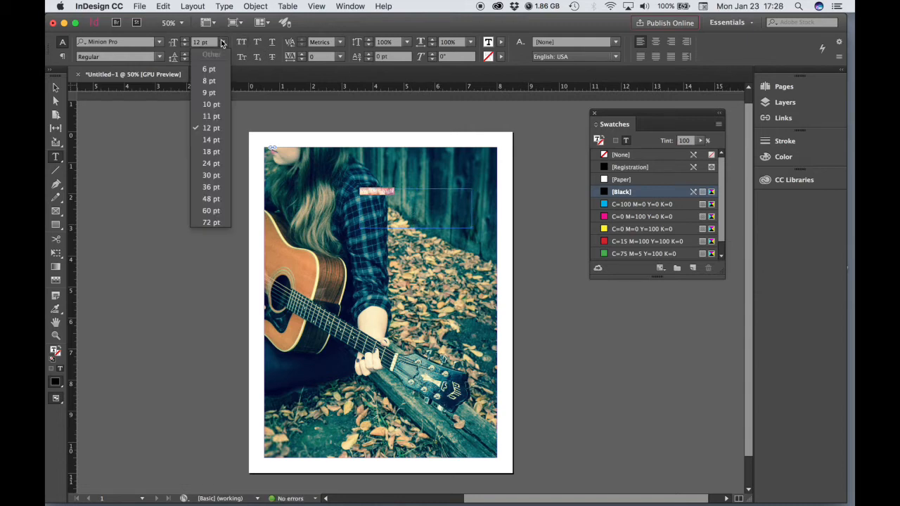
click(217, 213)
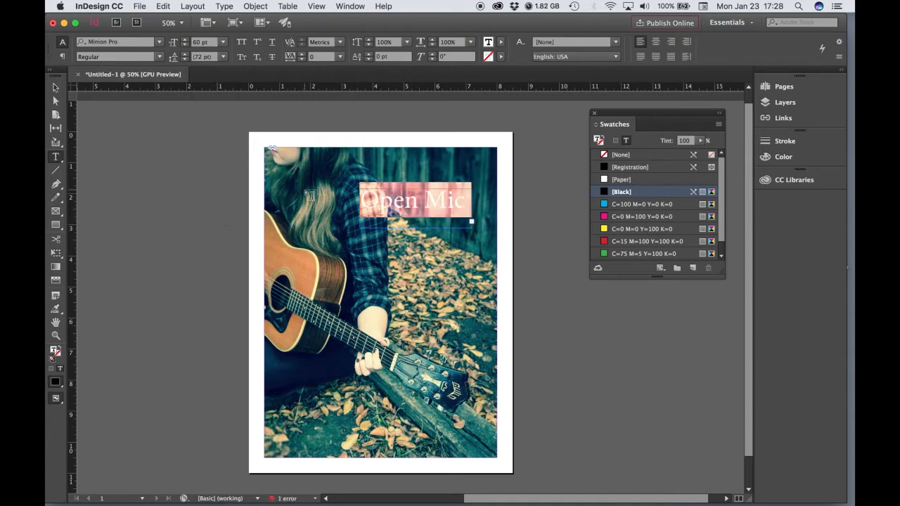
Resize the headline text frame to 4.28 in wide
click(56, 88)
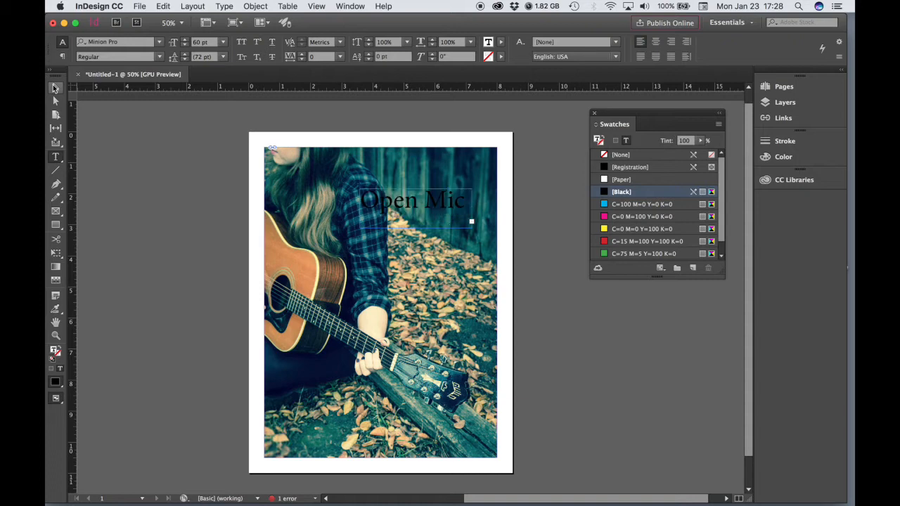
super+click(450, 216)
drag(351, 295, 421, 256)
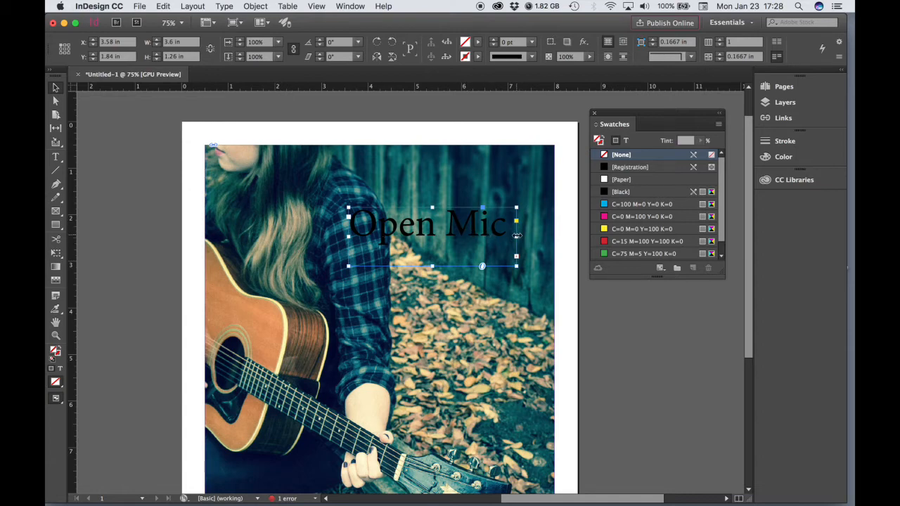
drag(517, 236, 584, 239)
drag(631, 112, 661, 311)
drag(584, 238, 686, 239)
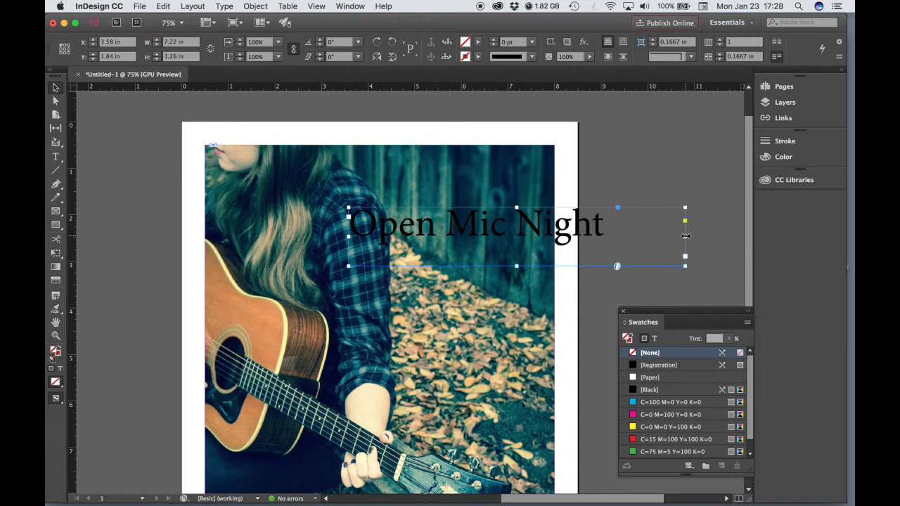
drag(686, 236, 548, 237)
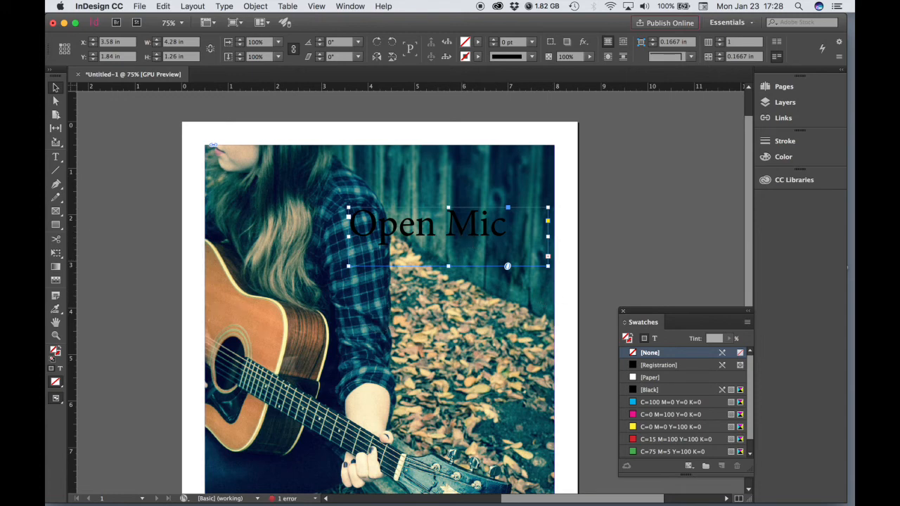
Select all the headline text and choose Add Fonts from Typekit in the font family list
click(56, 157)
click(476, 231)
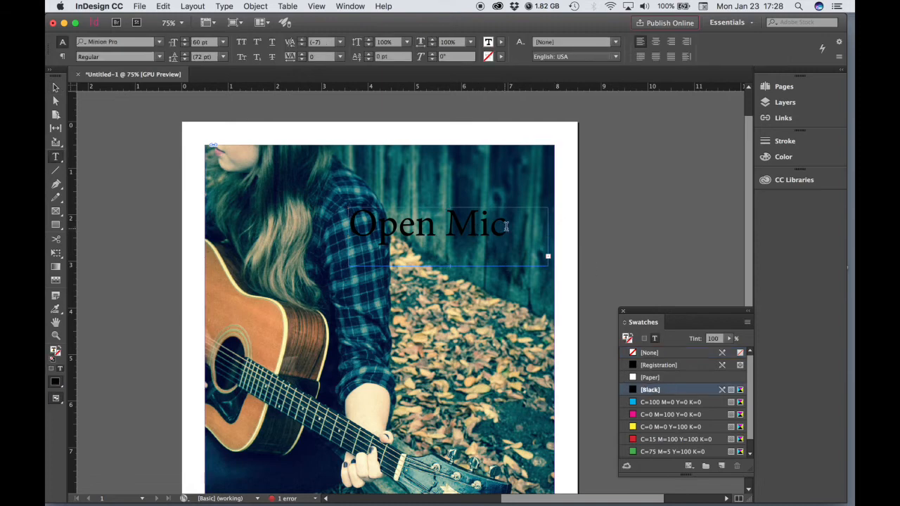
key(super+a)
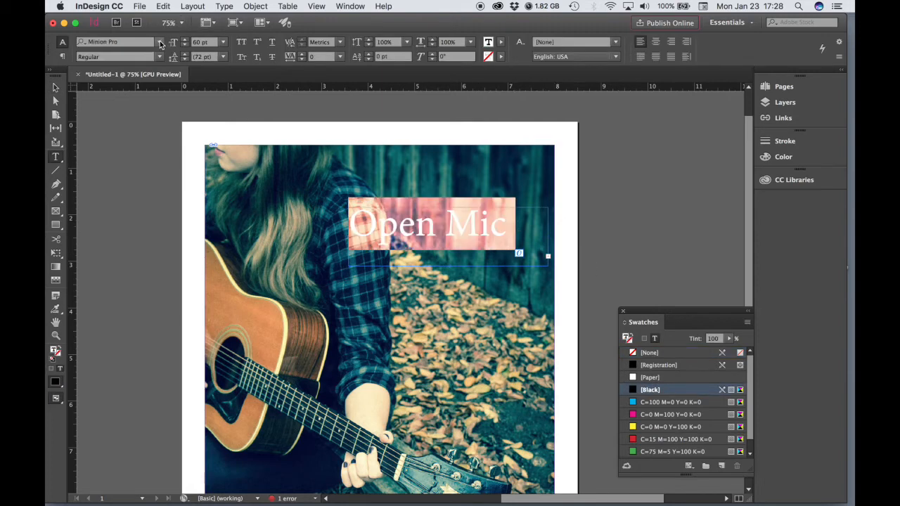
click(161, 42)
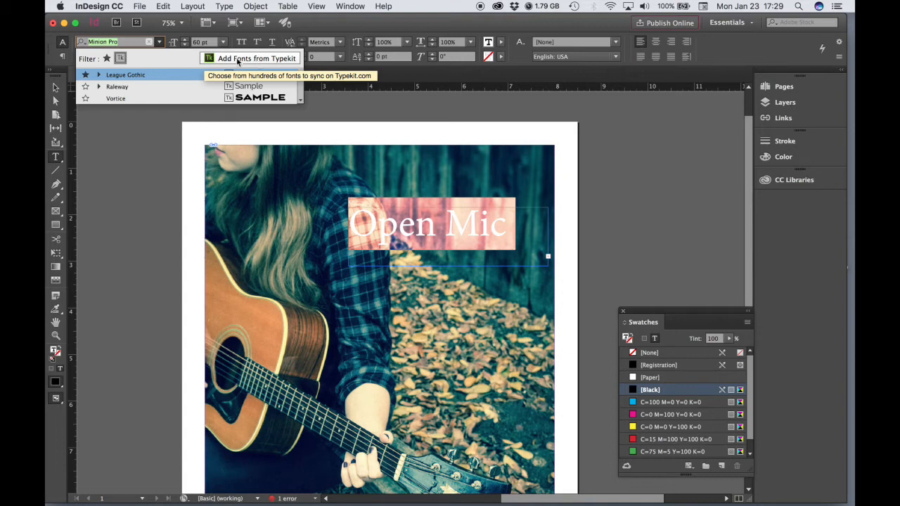
click(162, 44)
click(162, 43)
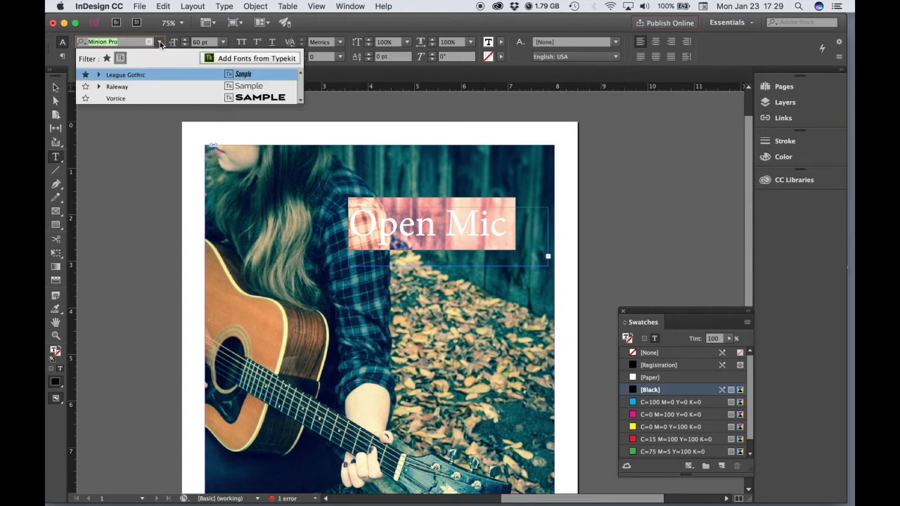
click(255, 59)
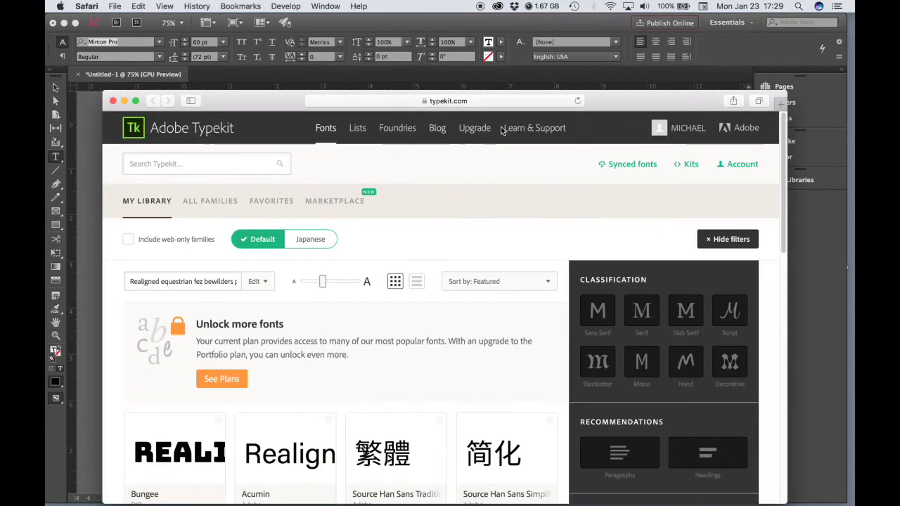
Search Typekit for 'league gothic', check its synced Italic and Regular fonts, then close the browser
drag(645, 104, 634, 34)
drag(774, 433, 805, 466)
drag(674, 34, 661, 33)
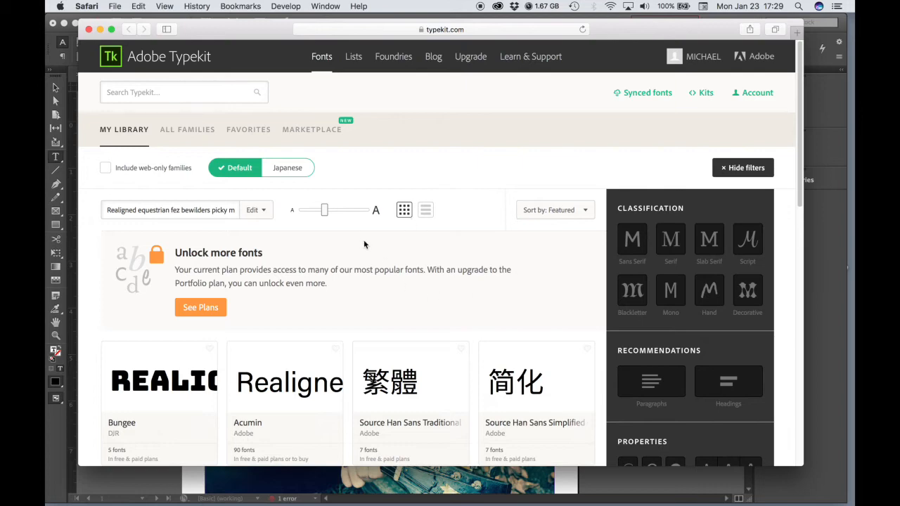
drag(244, 28, 284, 54)
click(200, 117)
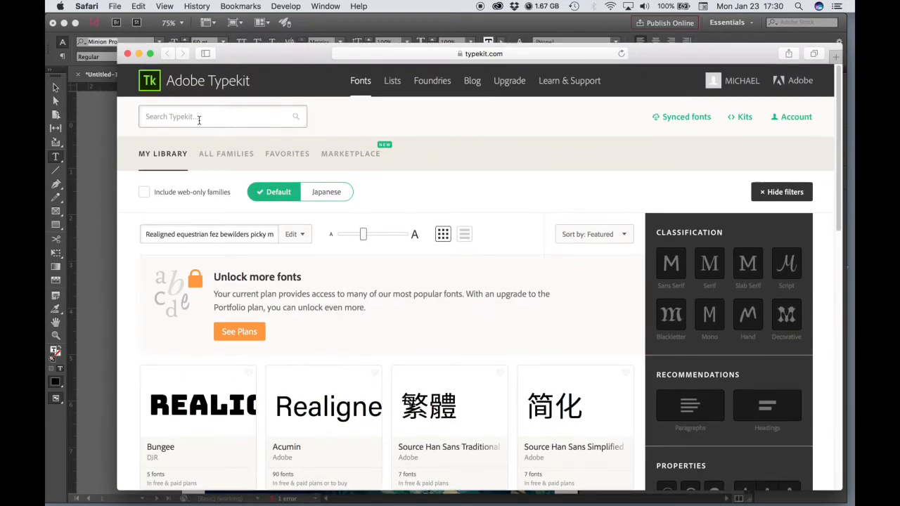
text(league gothic)
key(Return)
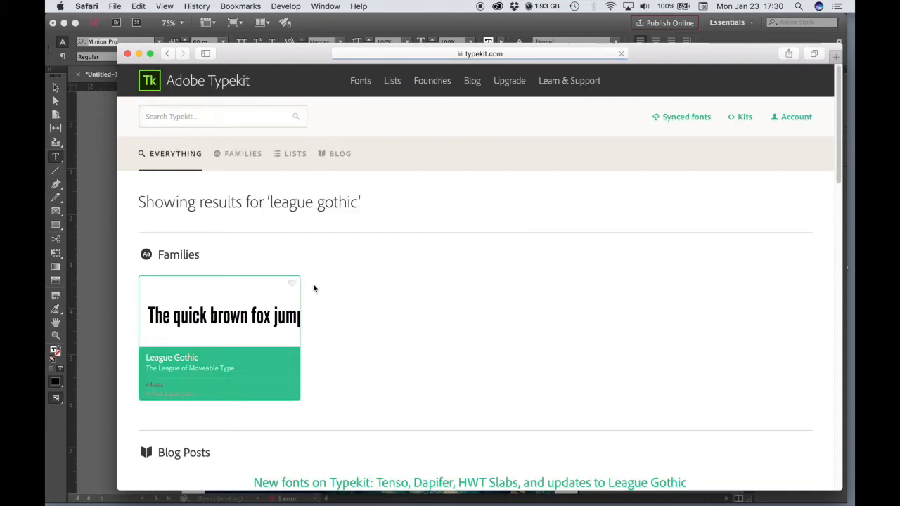
click(207, 317)
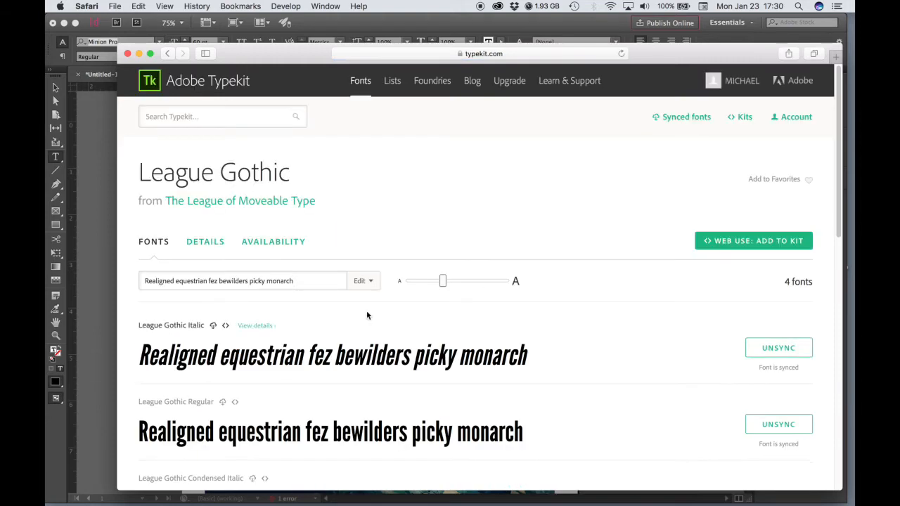
scroll(729, 257, down, 5)
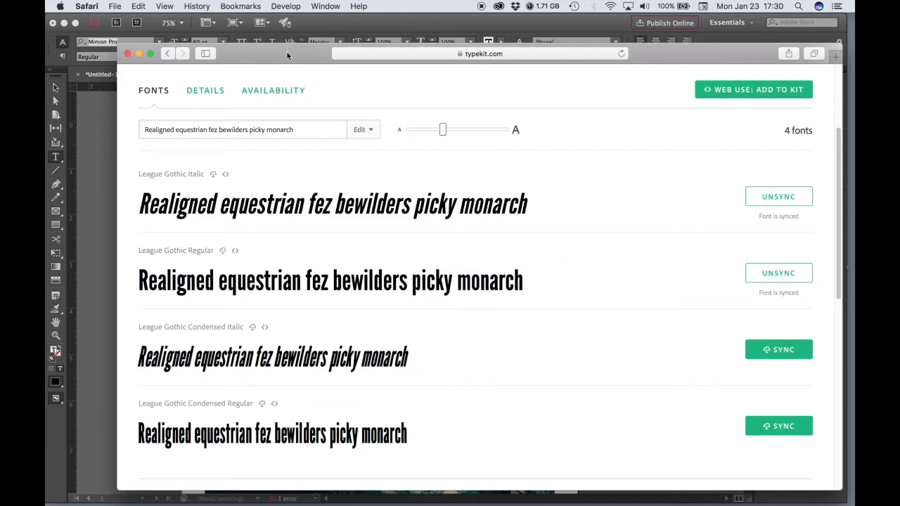
click(127, 54)
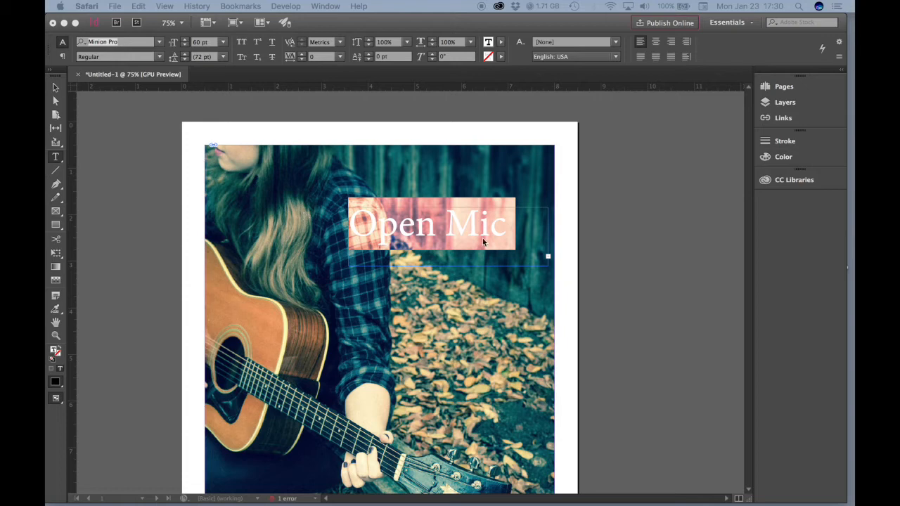
Apply the Typekit font League Gothic to the 'Open Mic Night' headline
click(157, 44)
click(159, 44)
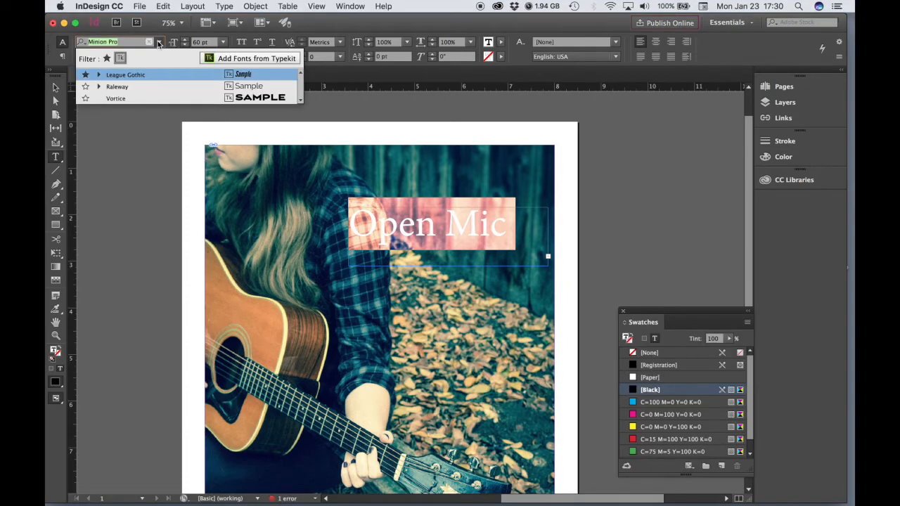
click(120, 59)
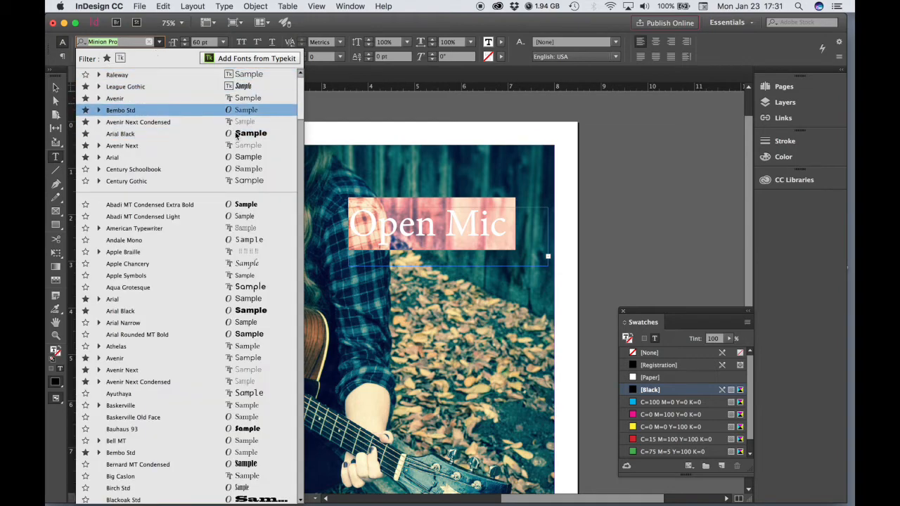
drag(301, 93, 301, 67)
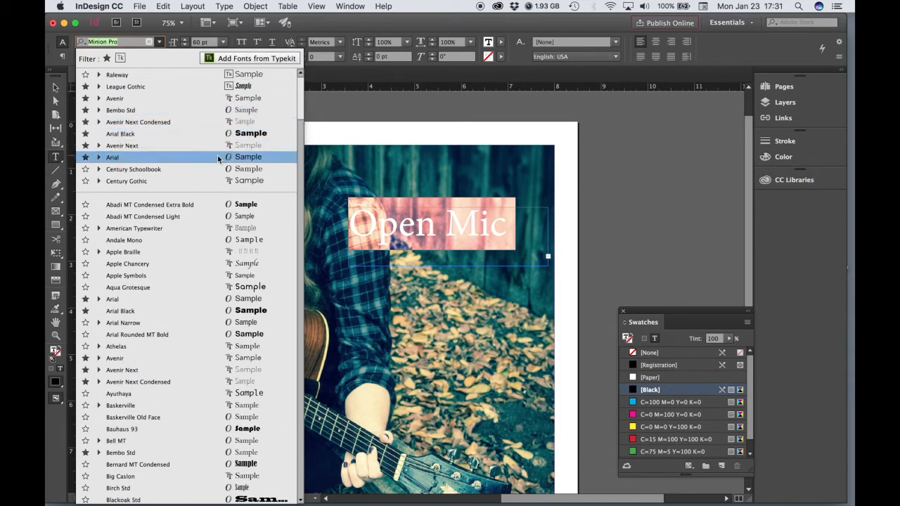
drag(301, 84, 307, 223)
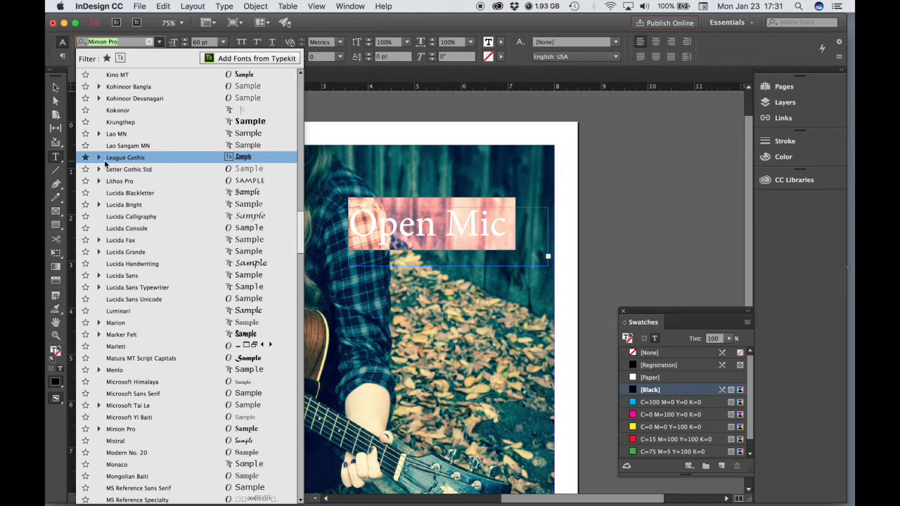
drag(297, 245, 298, 111)
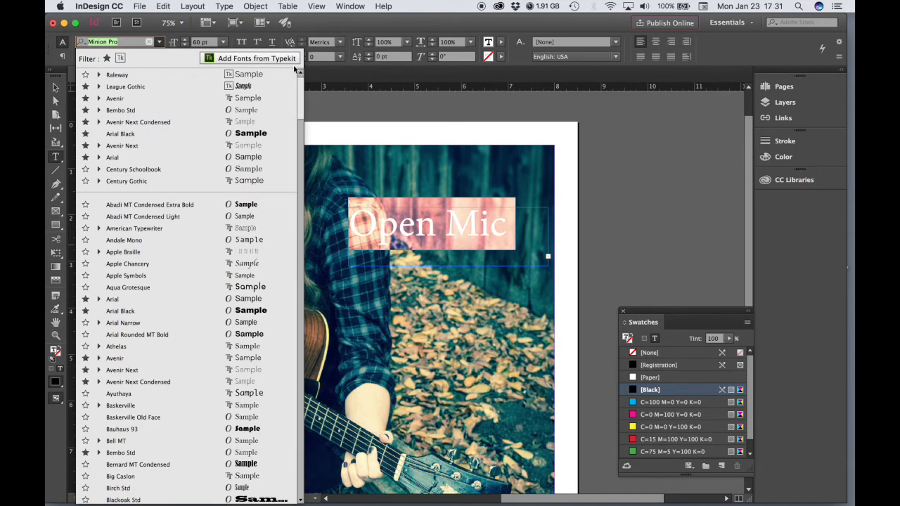
click(119, 60)
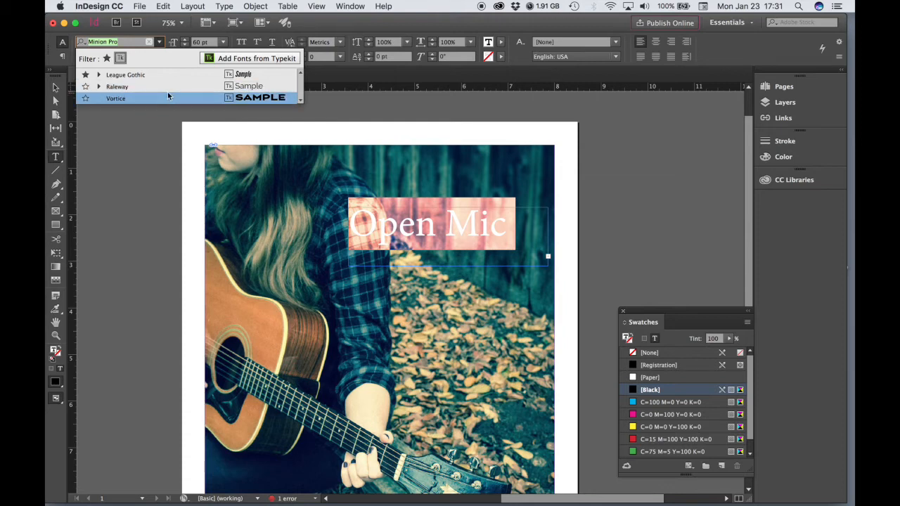
click(134, 76)
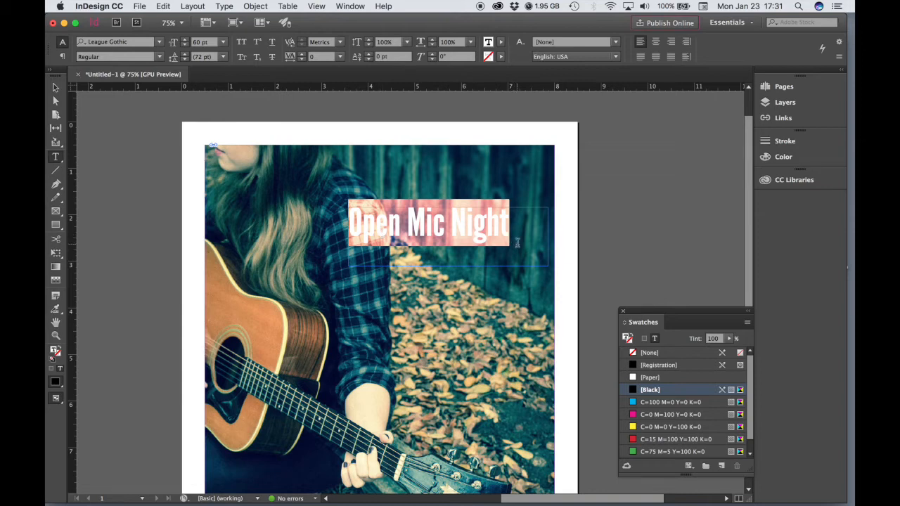
click(159, 56)
Choose Italic as the League Gothic style for the 60 pt headline
click(132, 69)
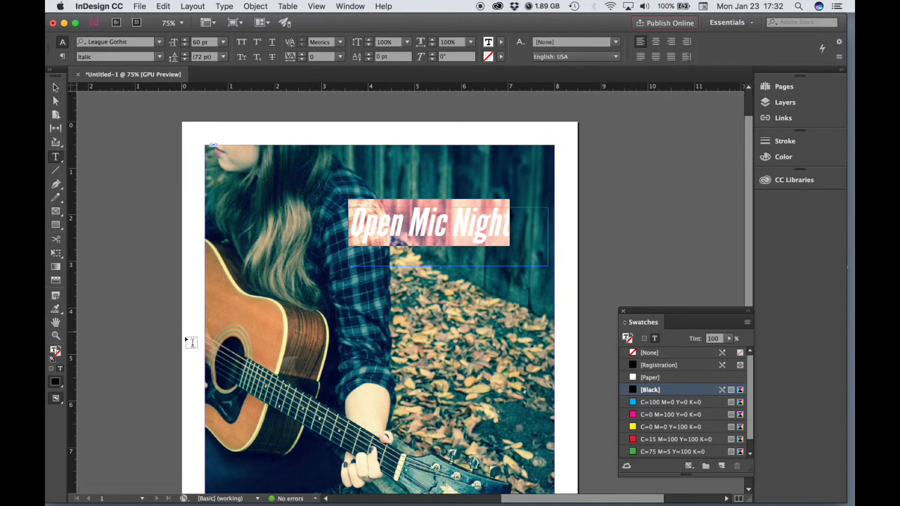
scroll(429, 320, down, 2)
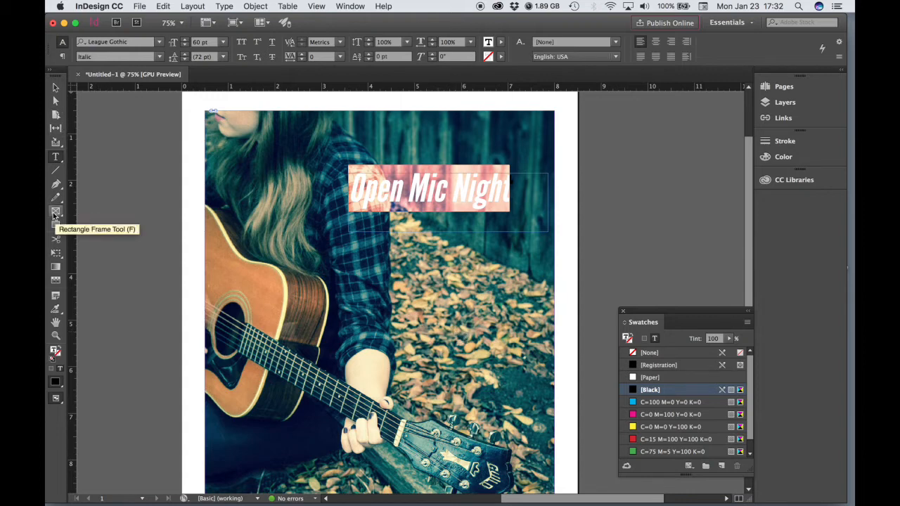
Draw a rectangle frame below the headline and fill it with the [Black] swatch
click(54, 214)
click(54, 215)
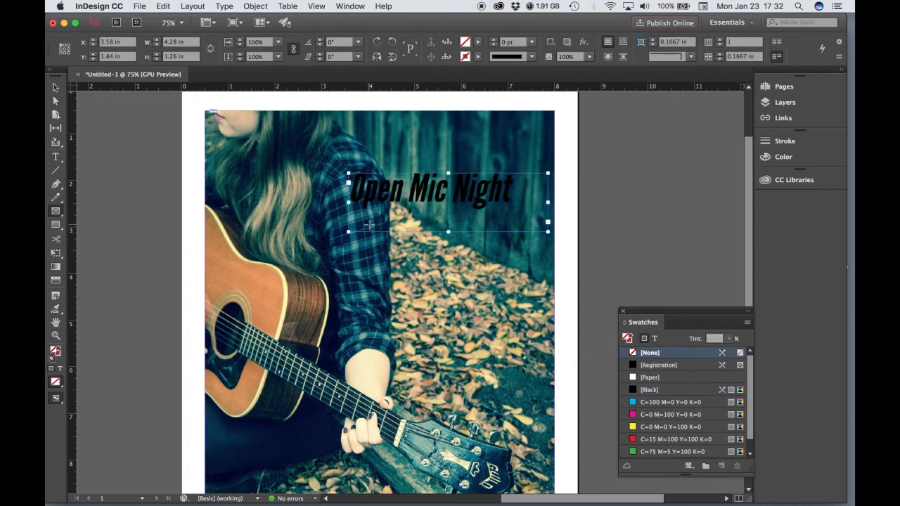
drag(370, 224, 549, 331)
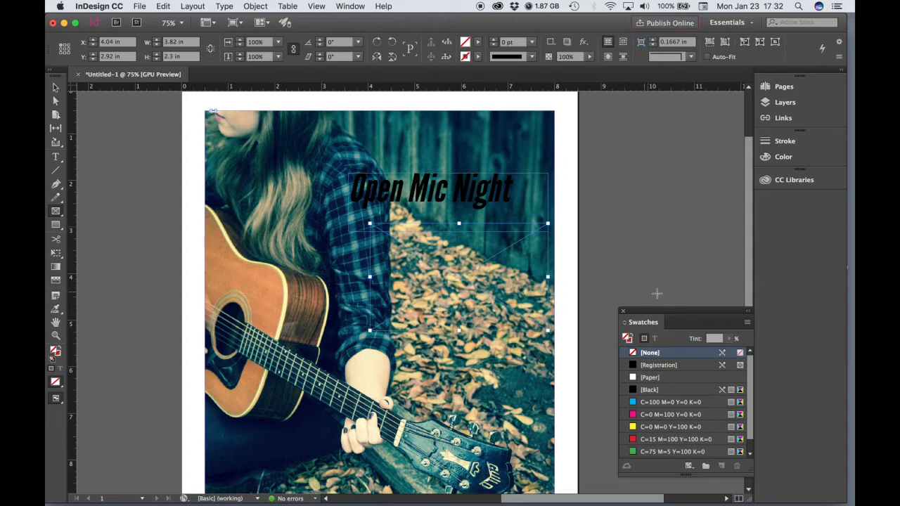
drag(673, 314, 652, 146)
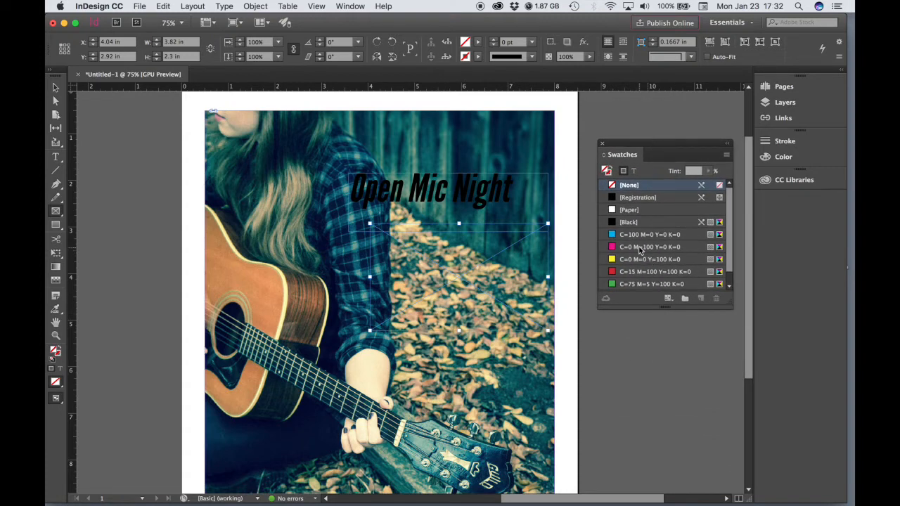
click(635, 223)
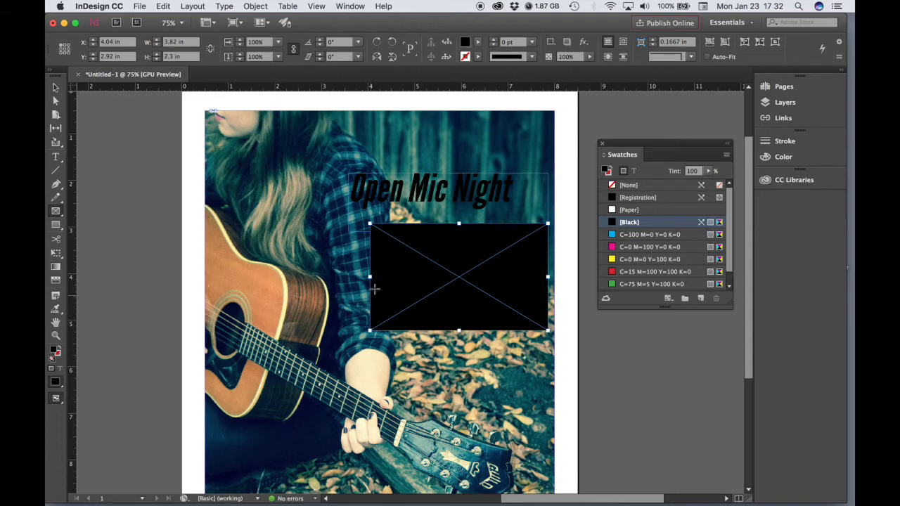
Extend the black box leftward and up toward the headline, to 3.96 × 2.48 in
click(55, 87)
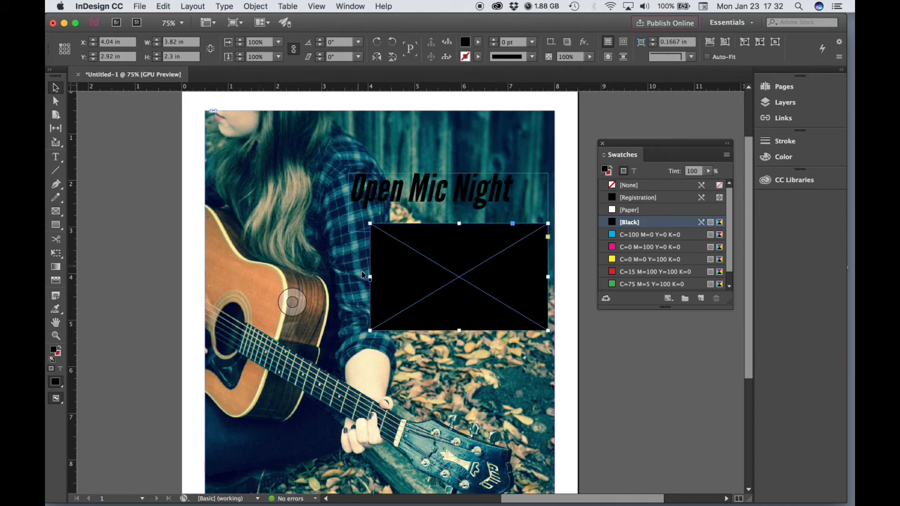
drag(371, 277, 365, 277)
drag(458, 222, 456, 214)
drag(366, 273, 363, 272)
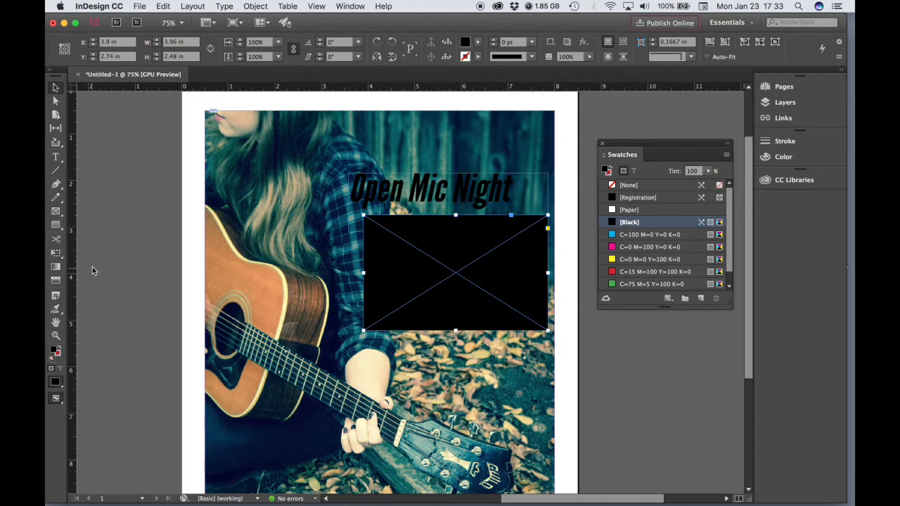
Draw a text frame inside the black box, type a placeholder letter, and colour it with [Paper]
click(54, 161)
click(55, 161)
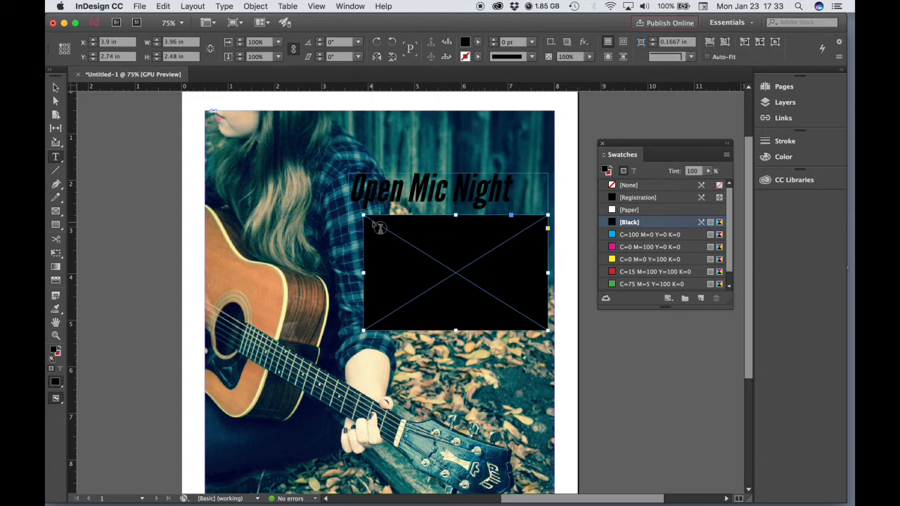
drag(373, 222, 541, 324)
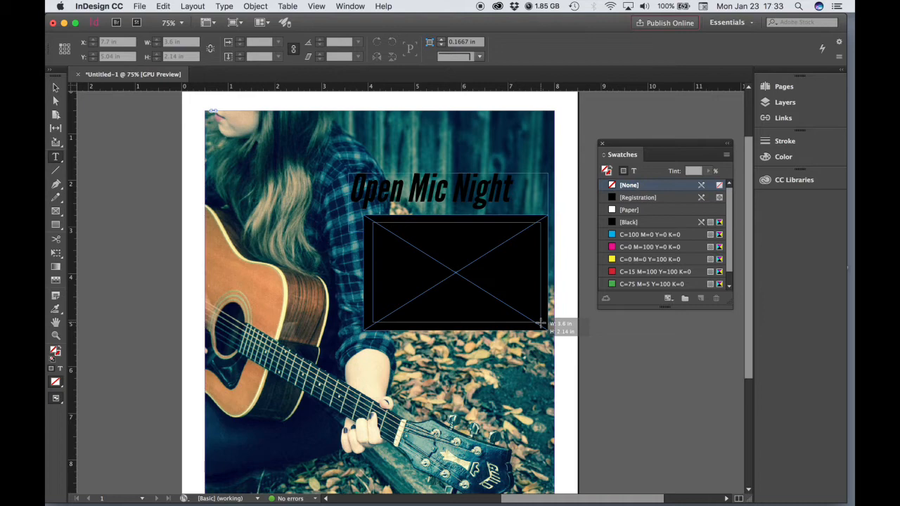
drag(540, 323, 540, 324)
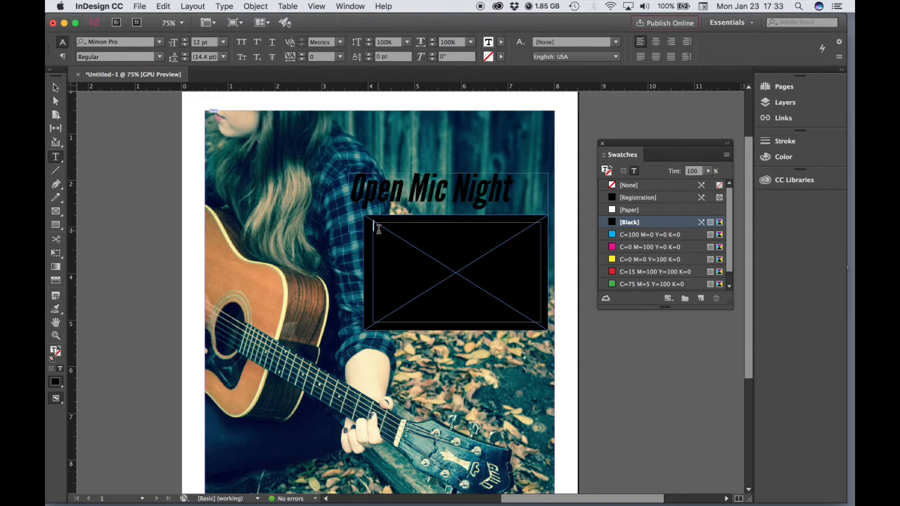
text(J)
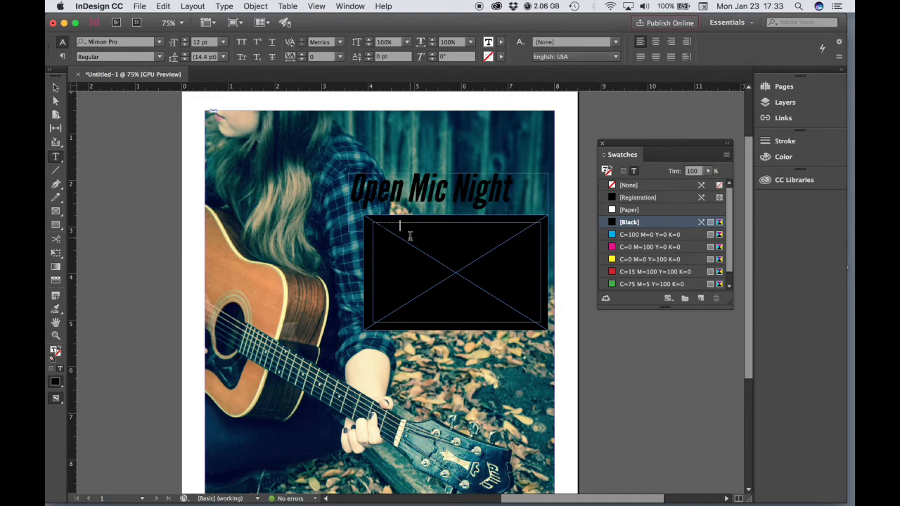
key(Escape)
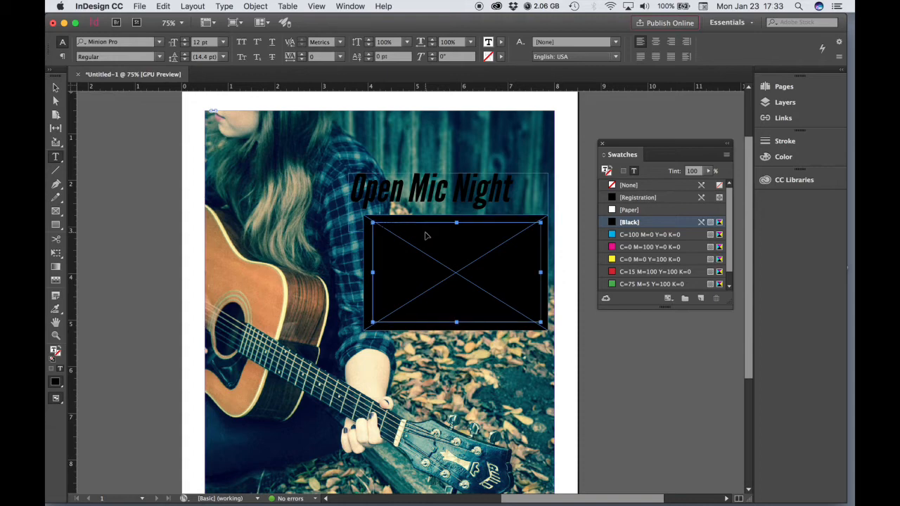
key(super+a)
click(631, 212)
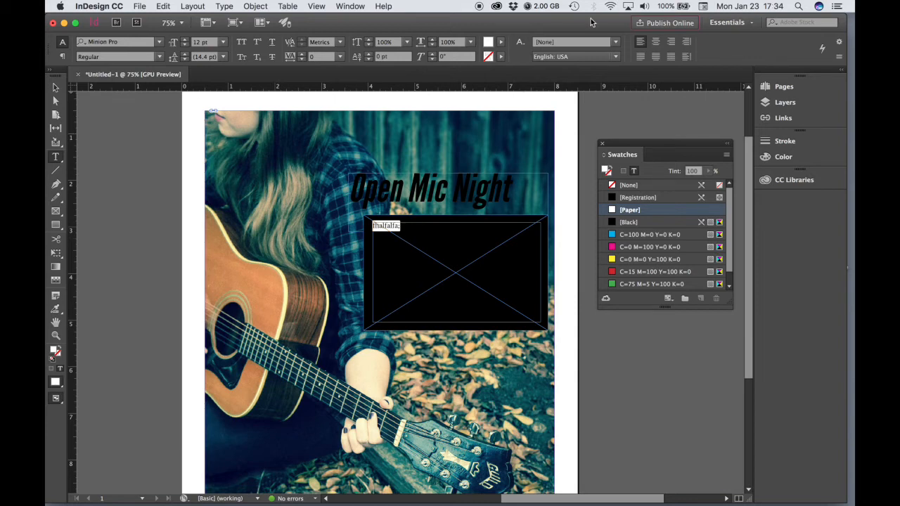
In Finder, open event-details from IDFlyer01's Resources folder
drag(590, 19, 579, 142)
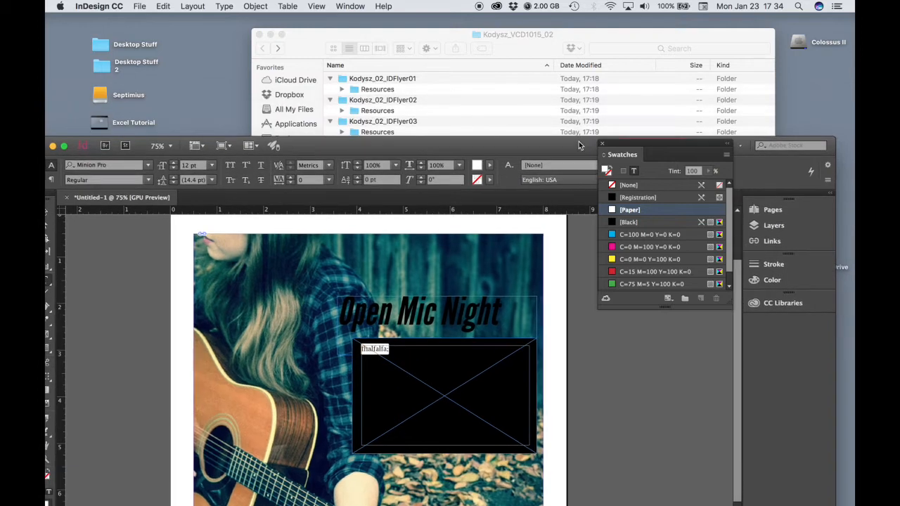
click(546, 43)
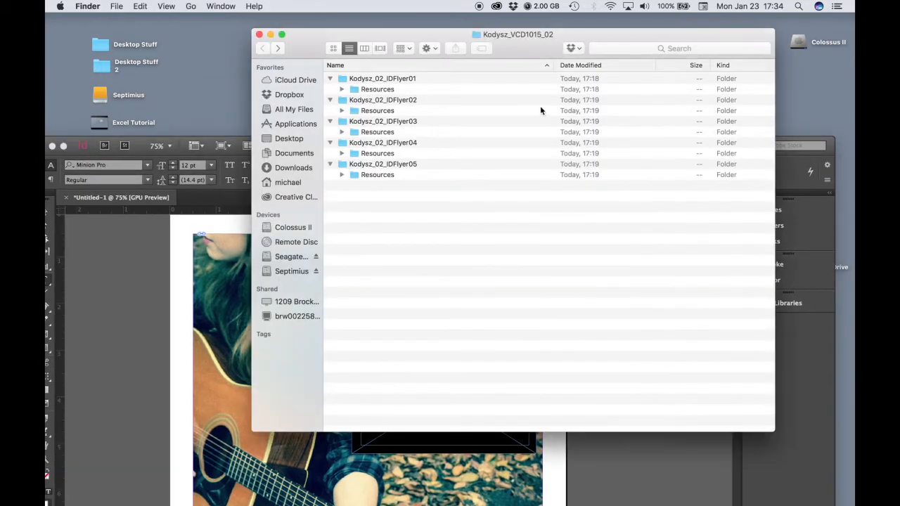
click(342, 90)
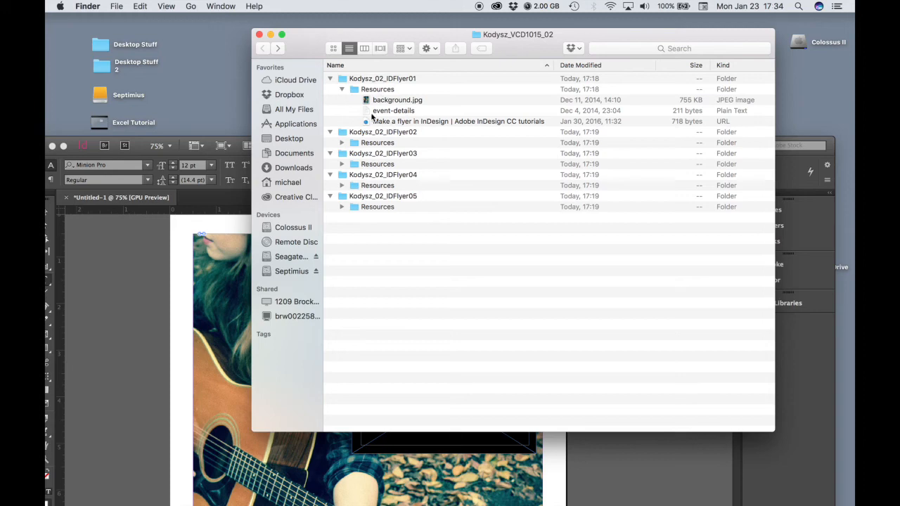
double_click(392, 111)
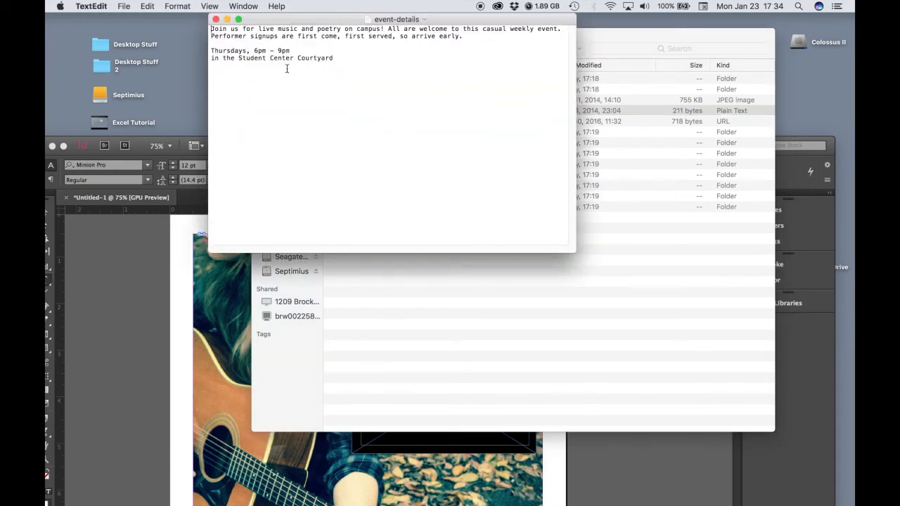
Copy the whole Thursdays, 6pm – 9pm event text and return to a maximised InDesign window
drag(351, 62, 213, 28)
key(super+c)
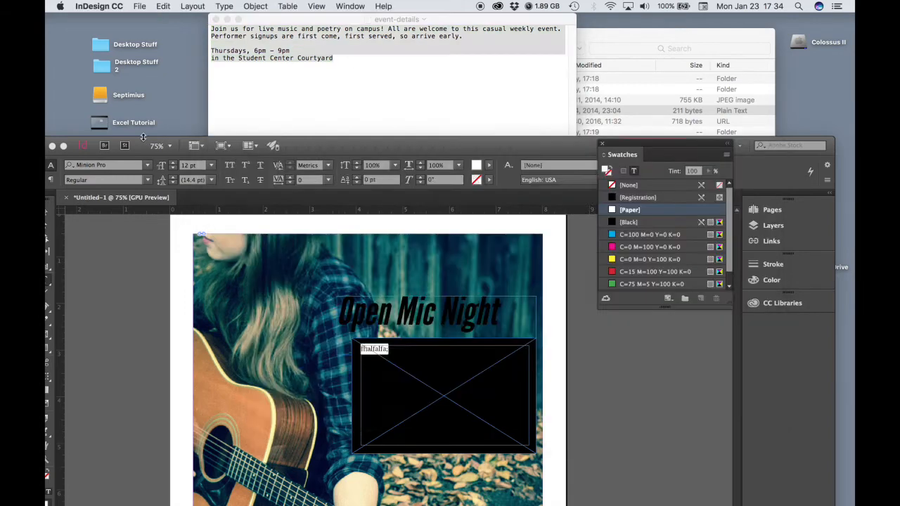
click(143, 136)
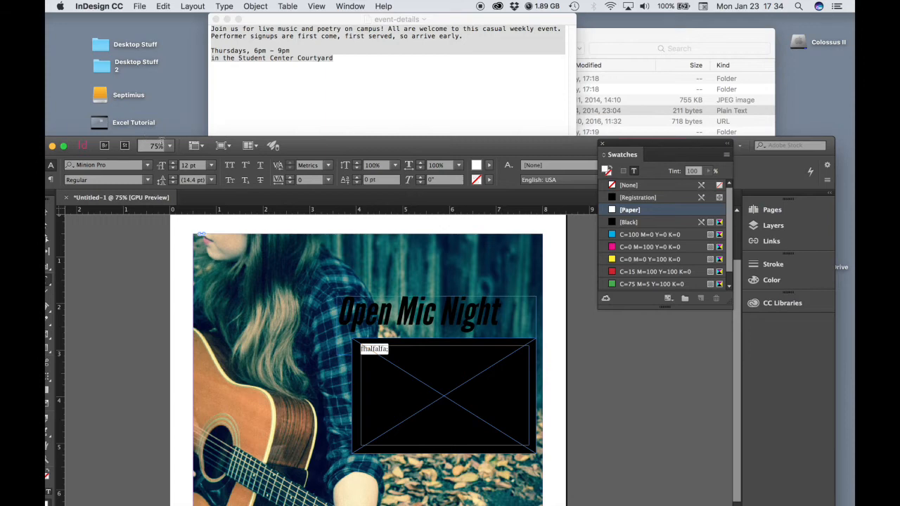
double_click(144, 140)
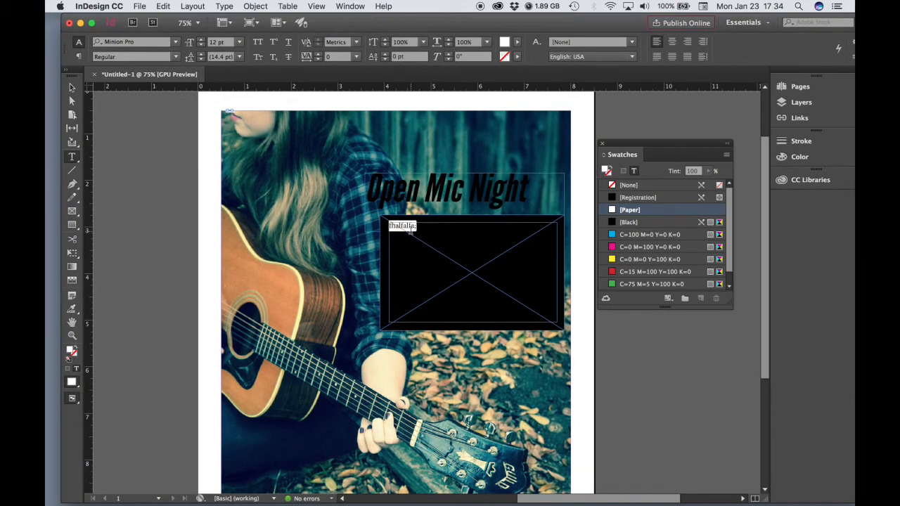
Paste the event description into the black-box frame and select all of its text
click(440, 236)
key(super+v)
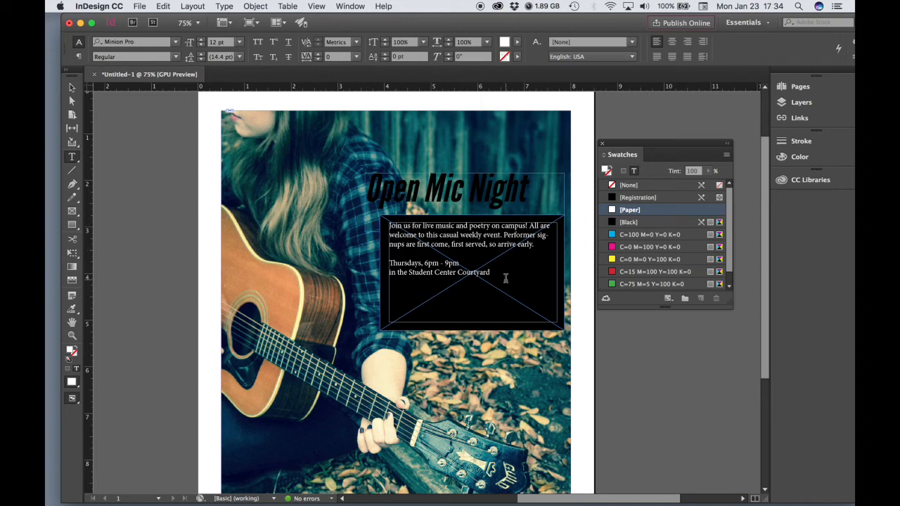
key(super)
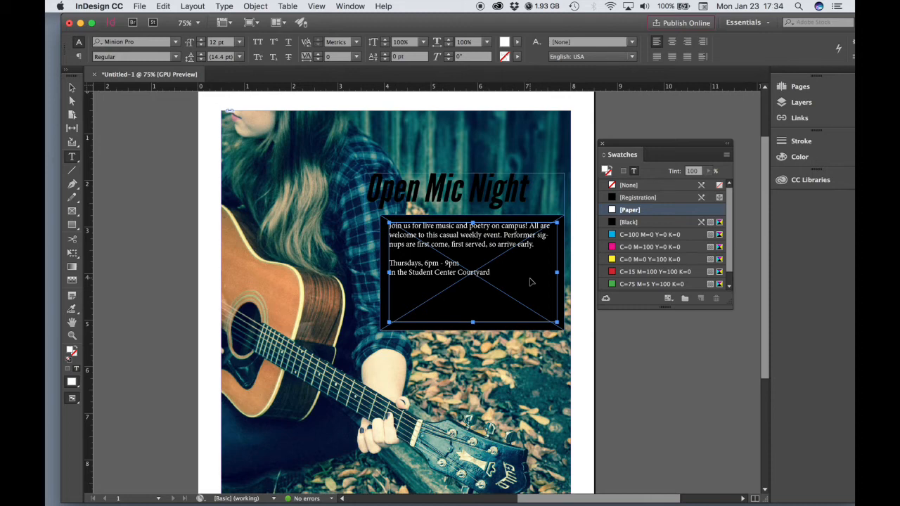
key(super+a)
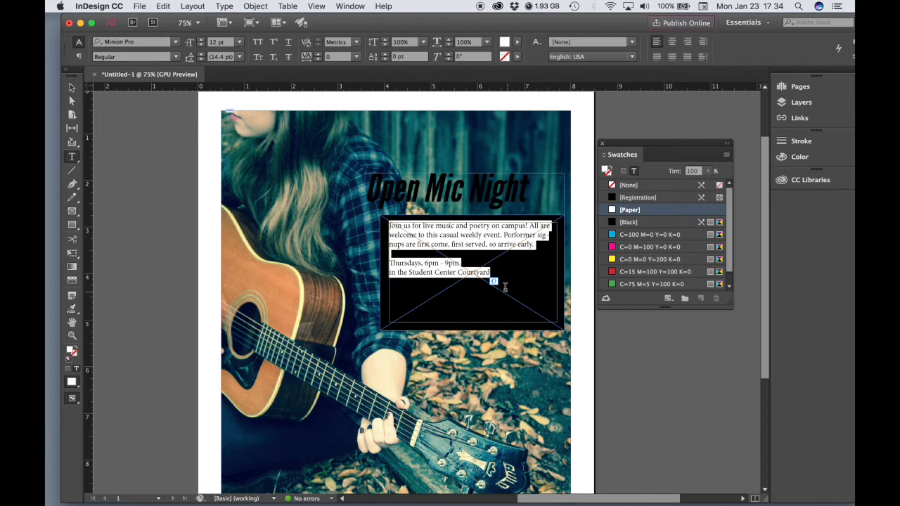
Set the event text to 14 pt Raleway
click(239, 42)
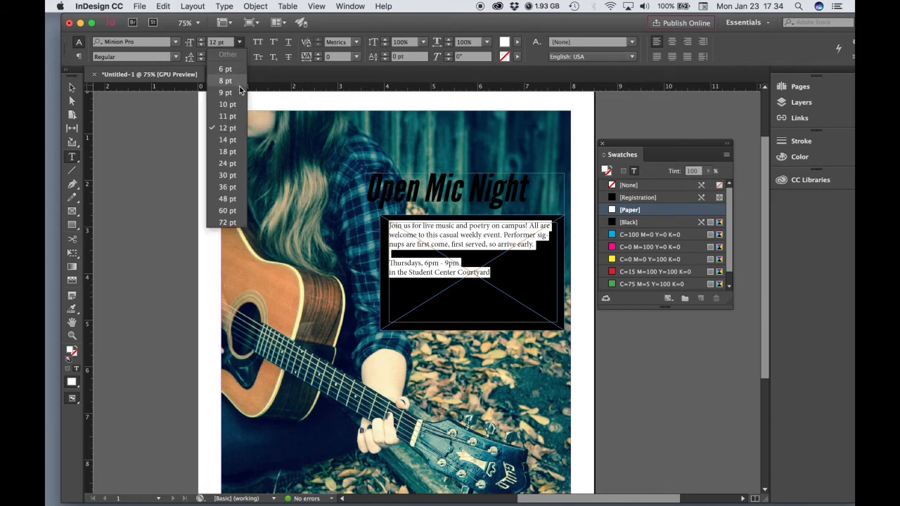
click(230, 140)
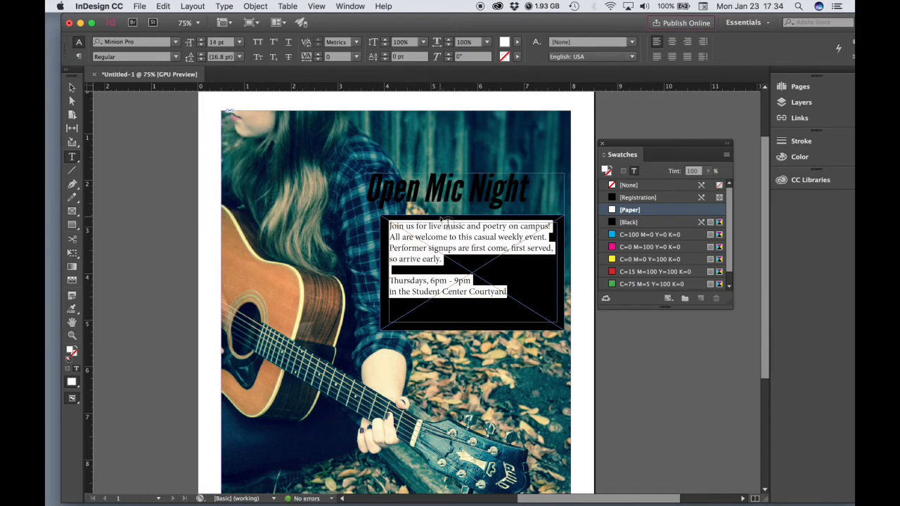
click(176, 43)
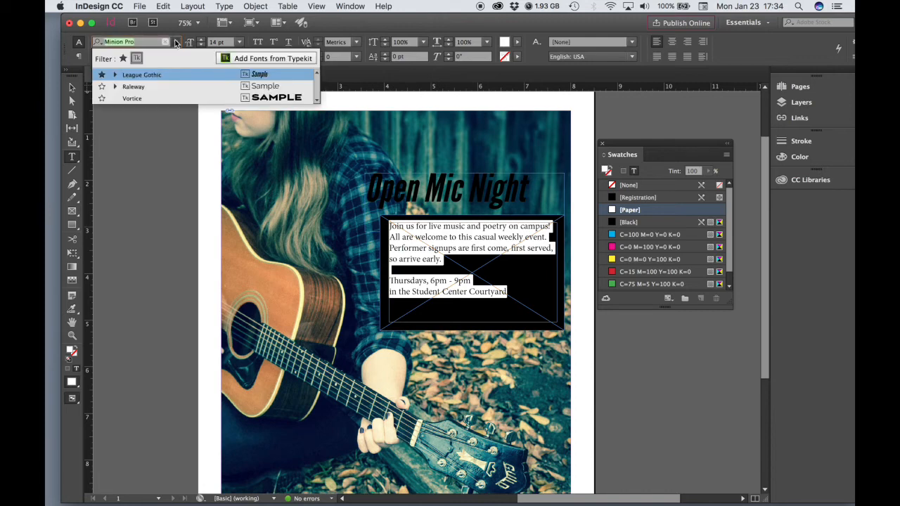
click(130, 87)
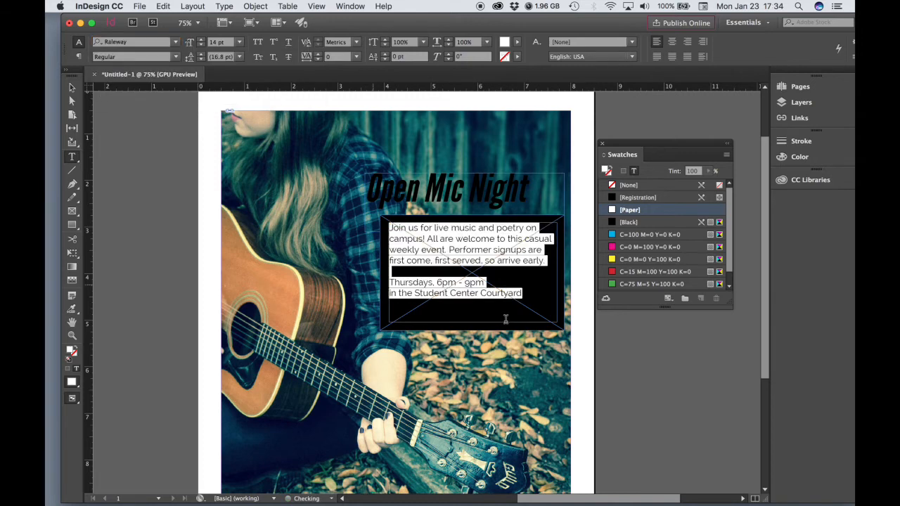
Make the Thursdays time and Student Center Courtyard lines Bold
click(527, 305)
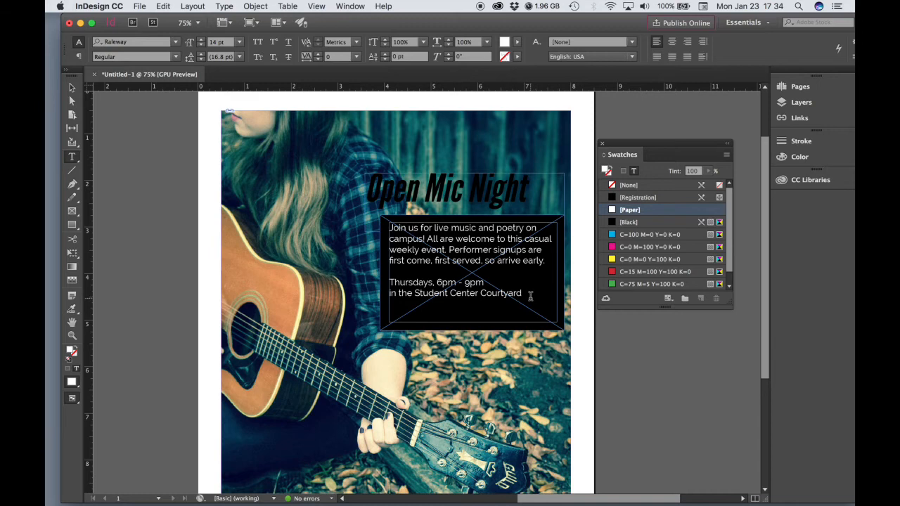
drag(526, 293, 389, 282)
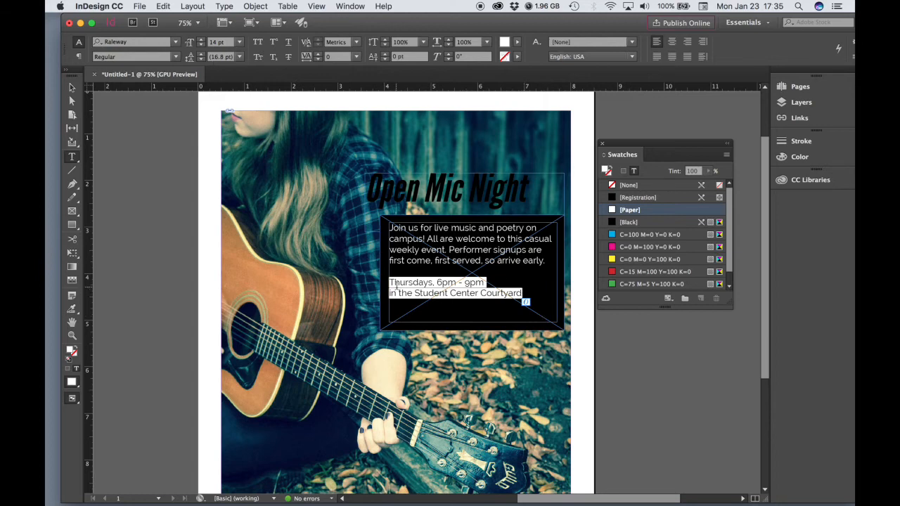
click(176, 58)
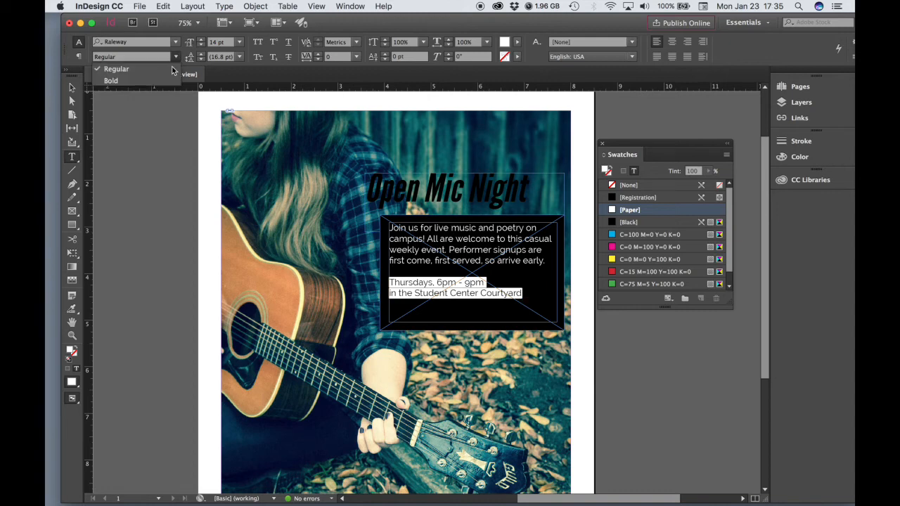
click(133, 83)
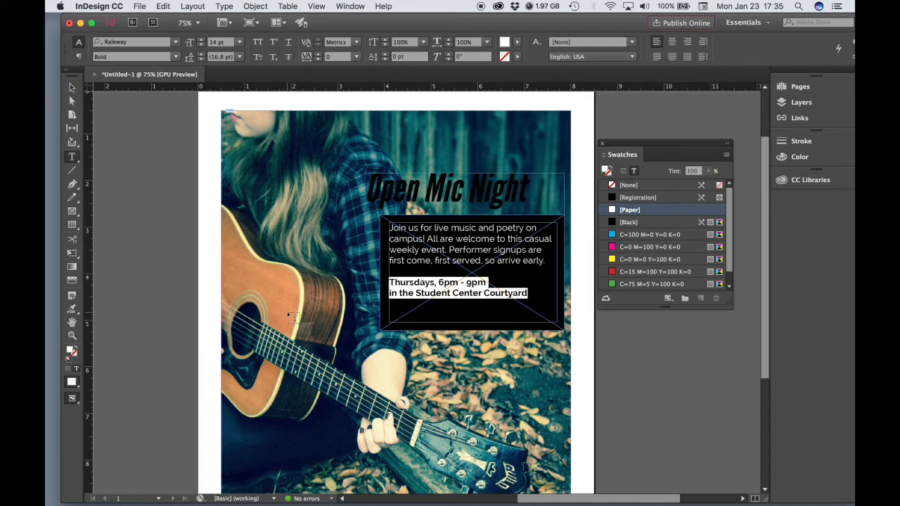
Sample the guitar photo's colour theme and add its tan C=6 M=15 Y=46 K=0 as a swatch
click(69, 312)
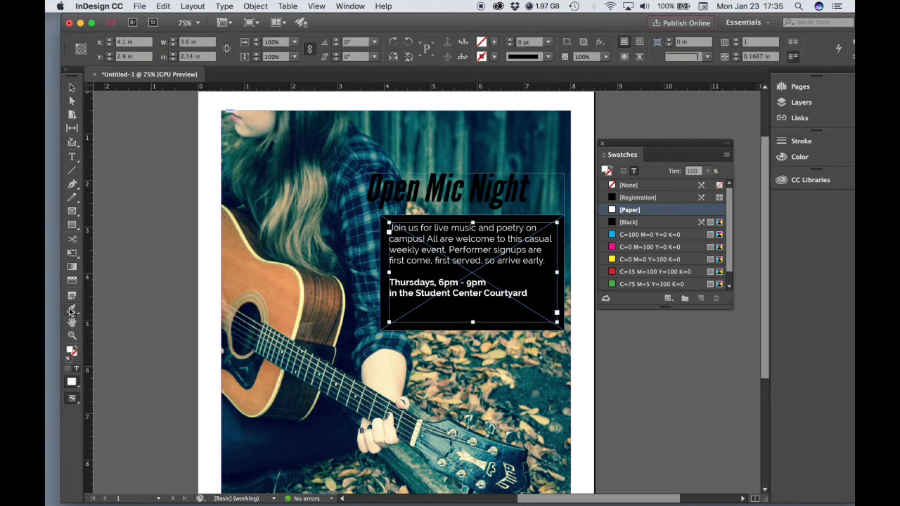
click(279, 302)
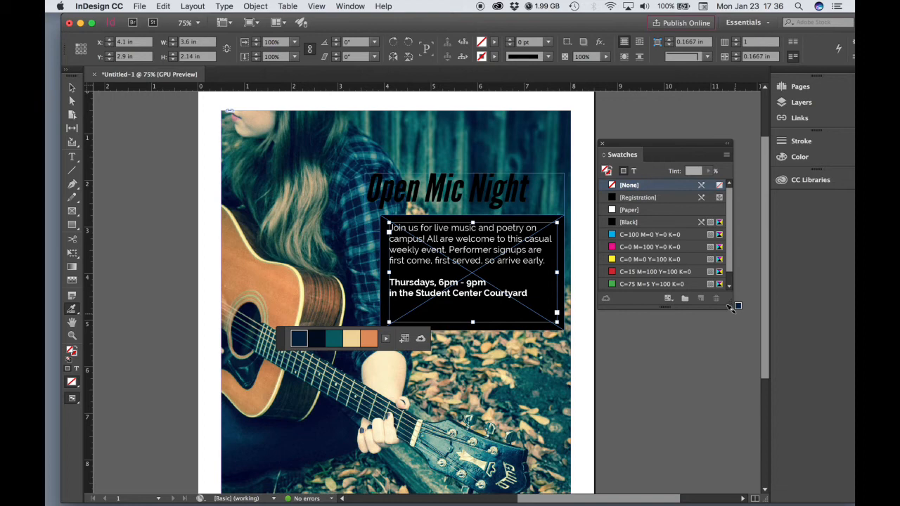
drag(735, 309, 735, 393)
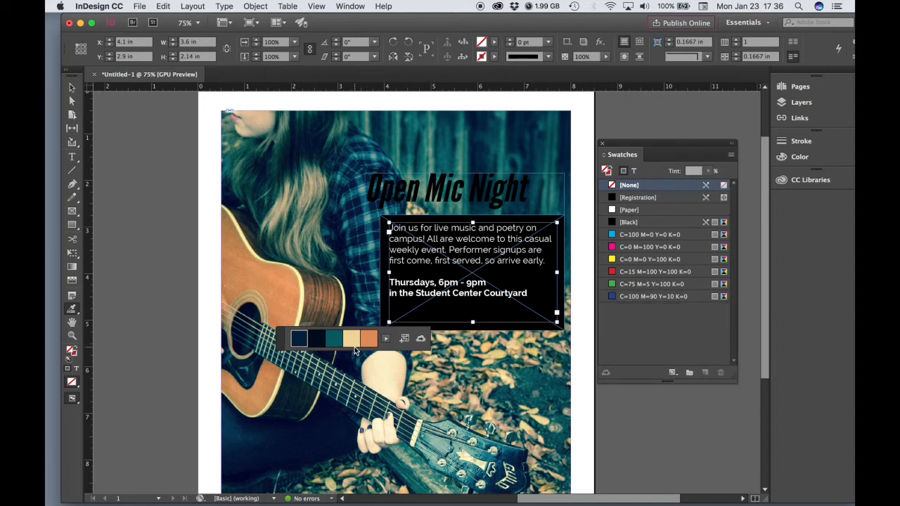
drag(351, 340, 665, 326)
drag(665, 326, 665, 327)
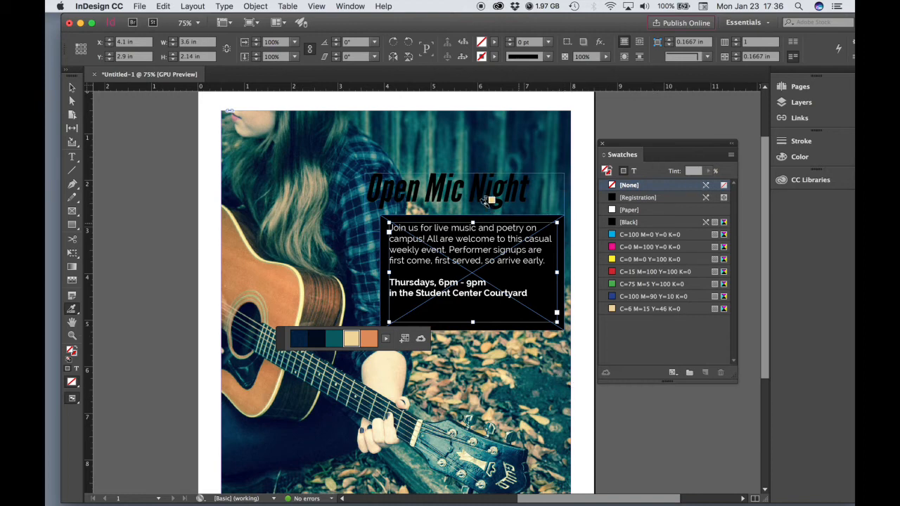
click(70, 159)
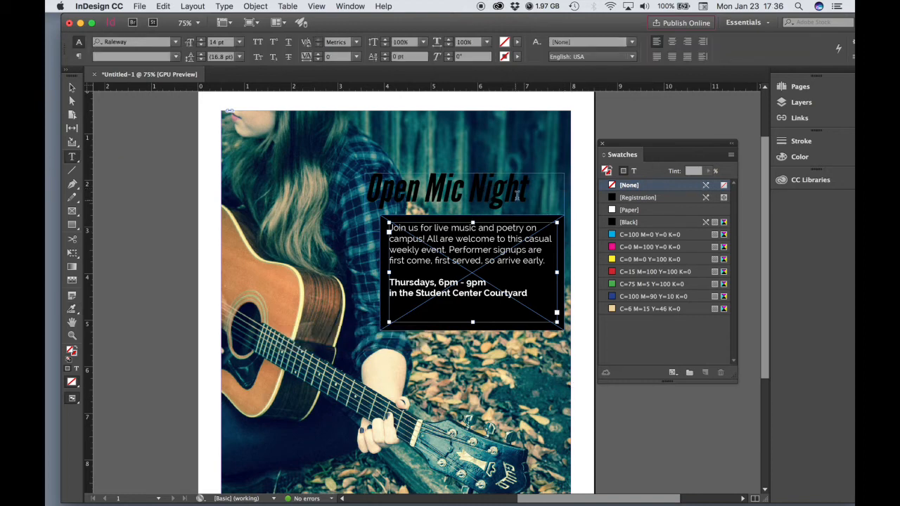
Apply the tan C=6 M=15 Y=46 K=0 swatch to the whole Open Mic Night headline
click(514, 194)
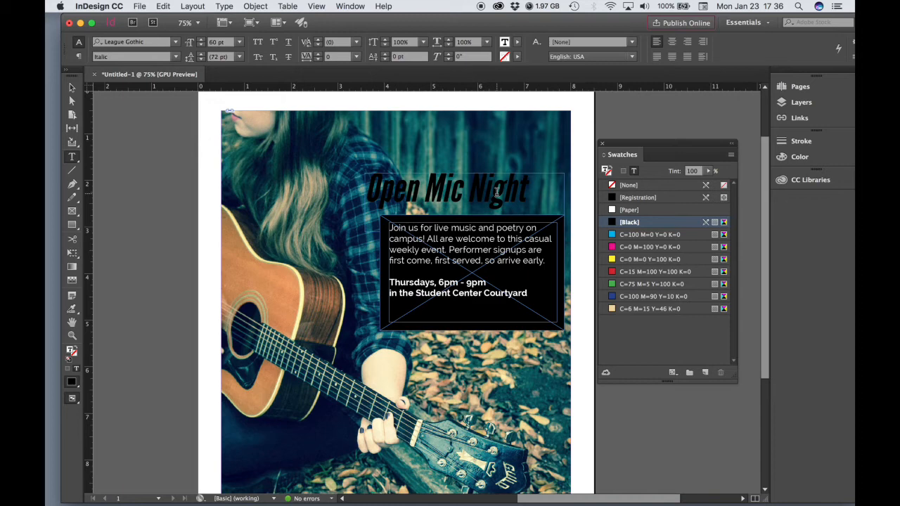
key(super)
key(super+a)
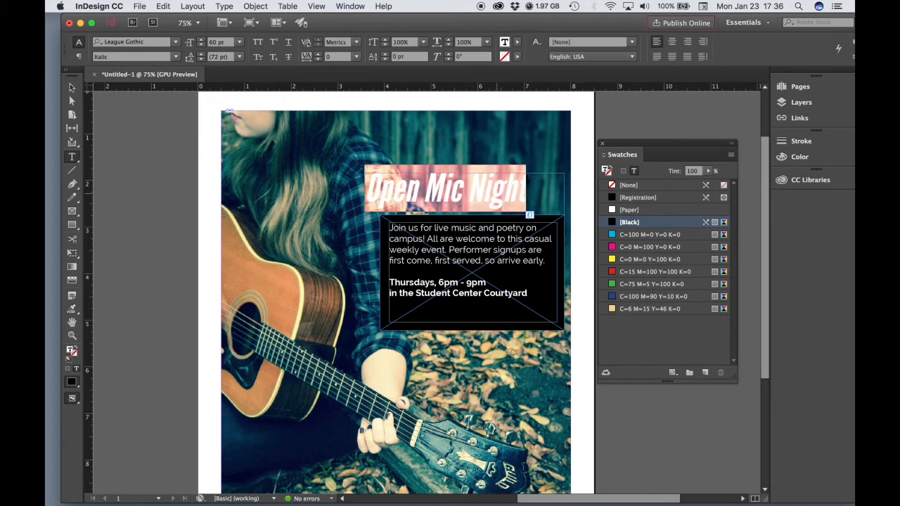
click(642, 309)
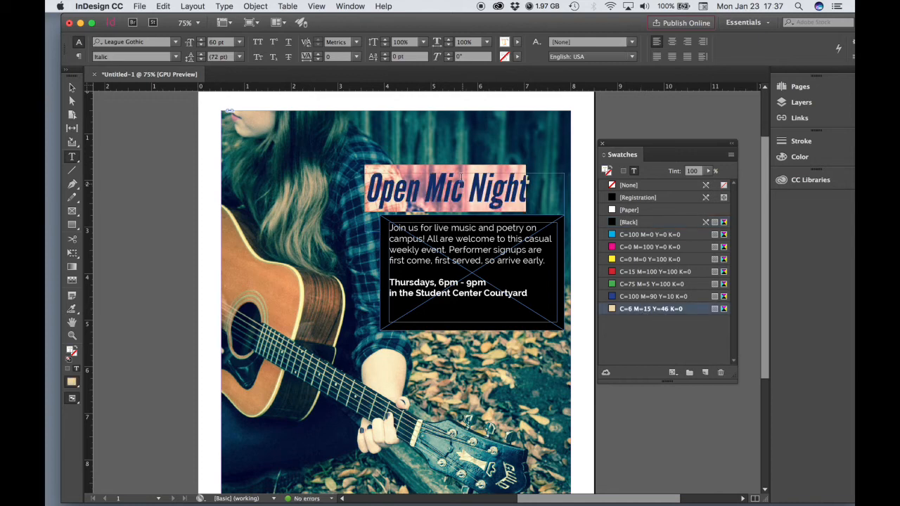
click(72, 88)
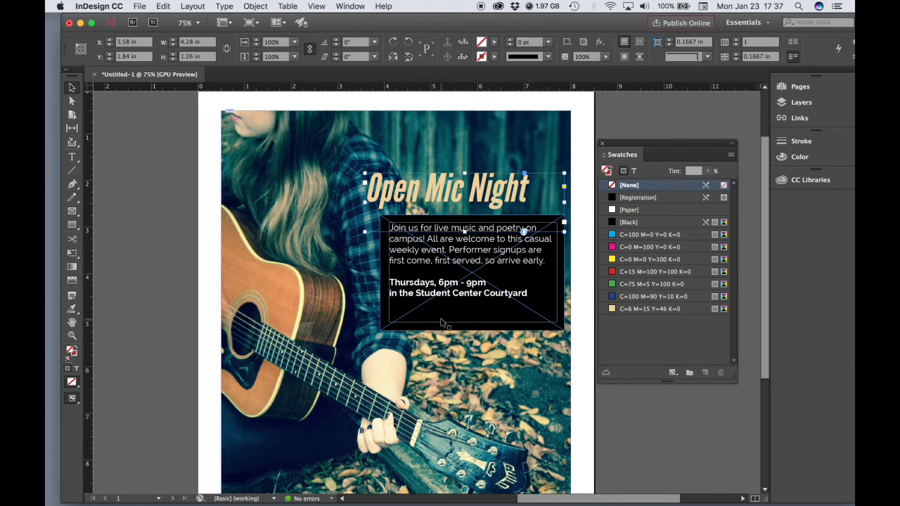
Resize the Open Mic Night headline frame to about 4.12 × 0.82 in to hug the words
click(137, 246)
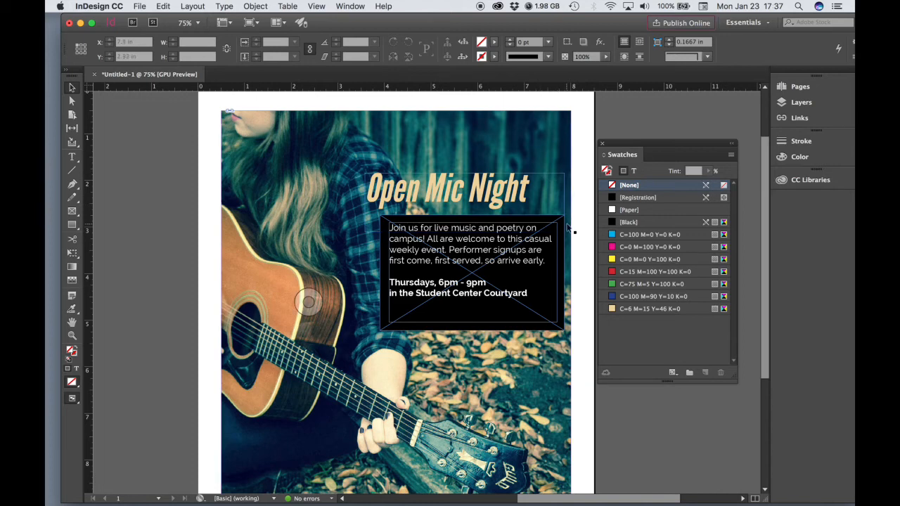
click(492, 196)
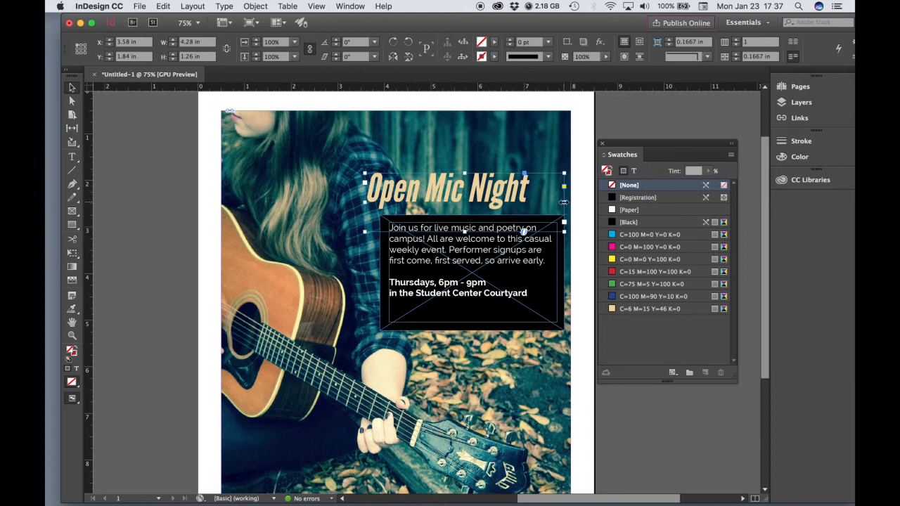
drag(564, 202, 540, 201)
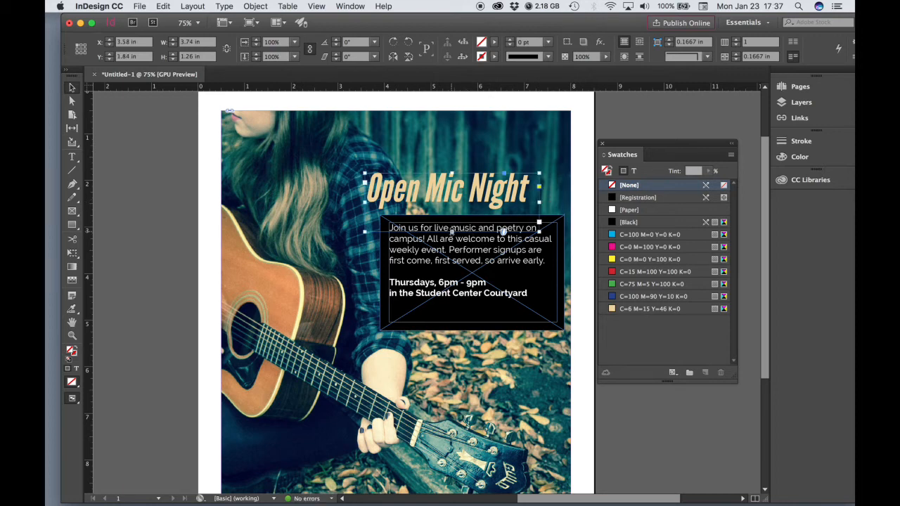
drag(451, 231, 452, 211)
mouse_move(540, 192)
mouse_down()
mouse_move(598, 193)
mouse_move(557, 193)
mouse_up()
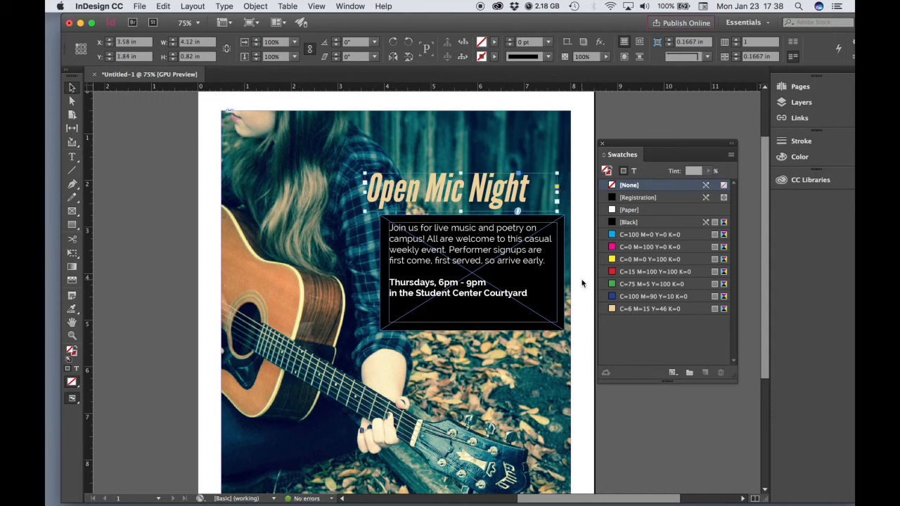
click(162, 242)
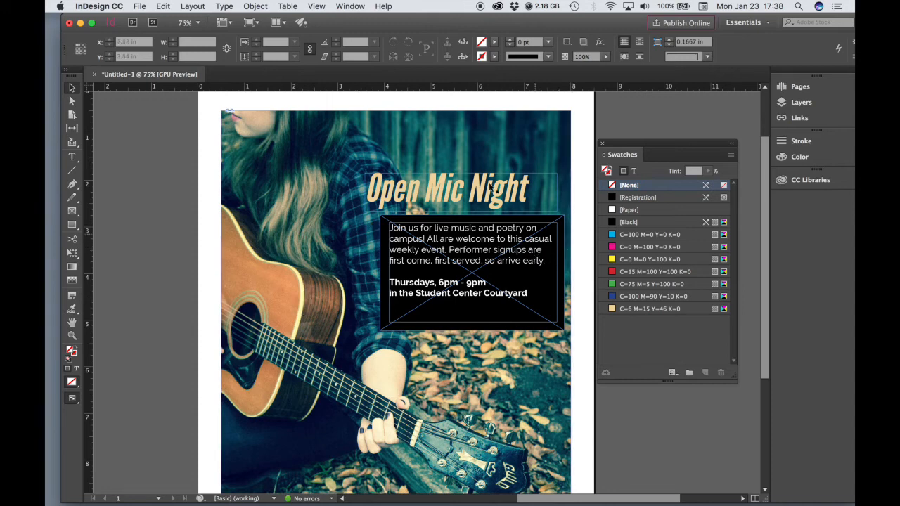
Hide frame edges via View > Extras and zoom out to preview the whole page
click(318, 6)
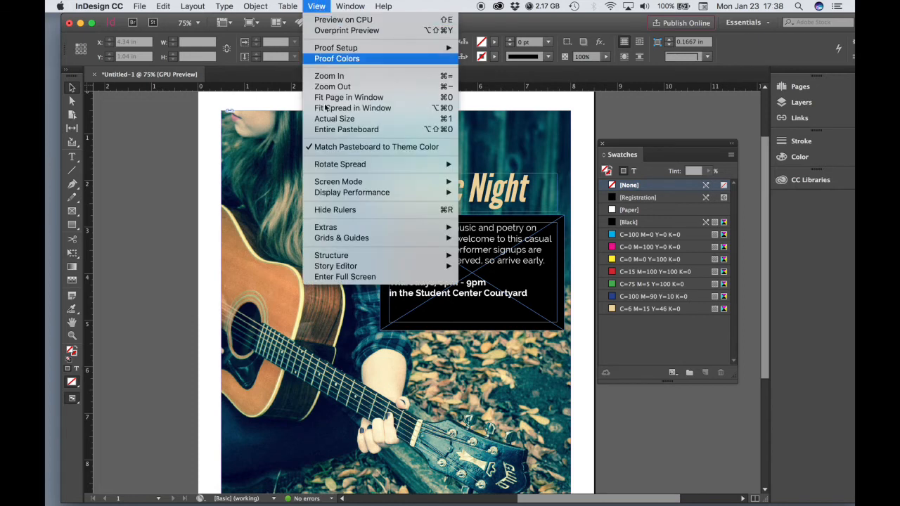
mouse_move(330, 228)
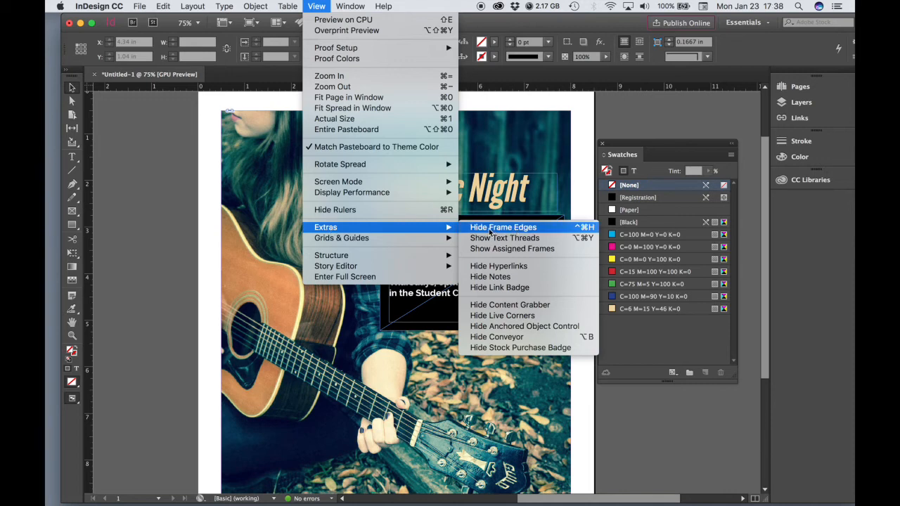
click(513, 232)
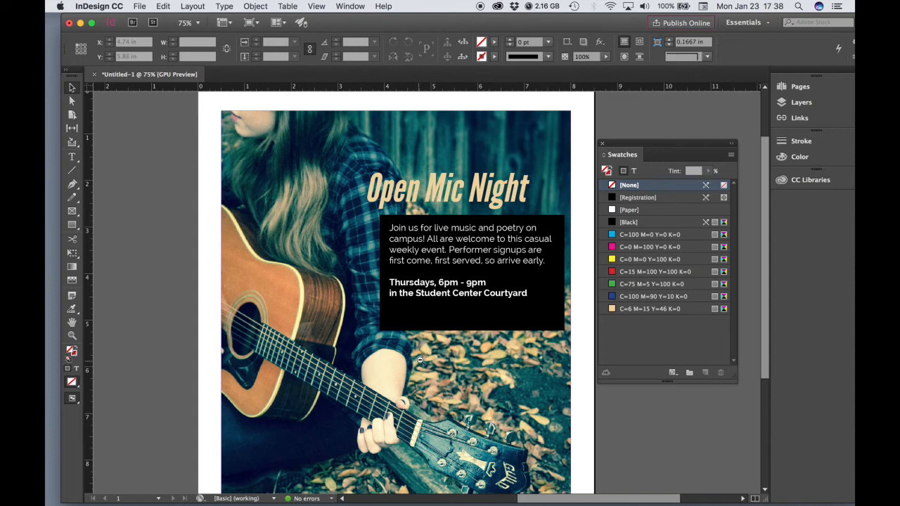
key(super+minus)
drag(437, 379, 439, 395)
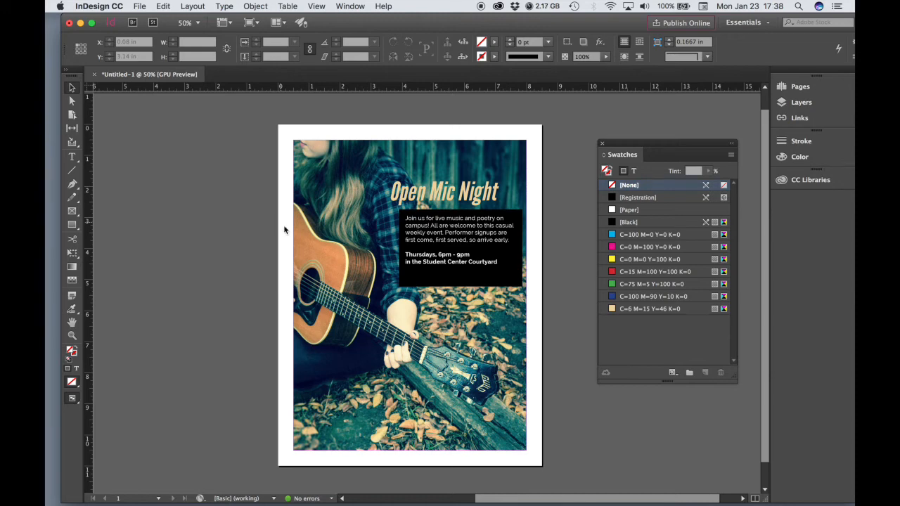
click(410, 296)
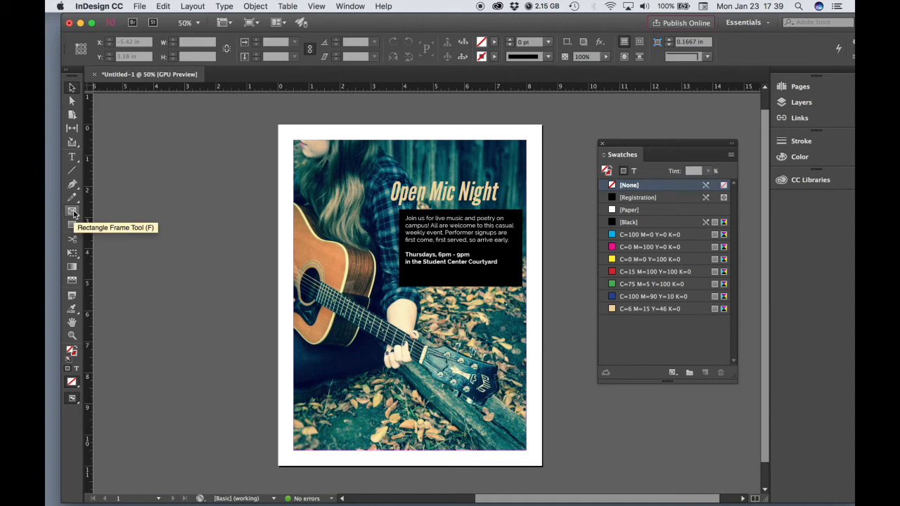
Draw a rectangle frame over the guitar photo's lower-left corner
click(73, 212)
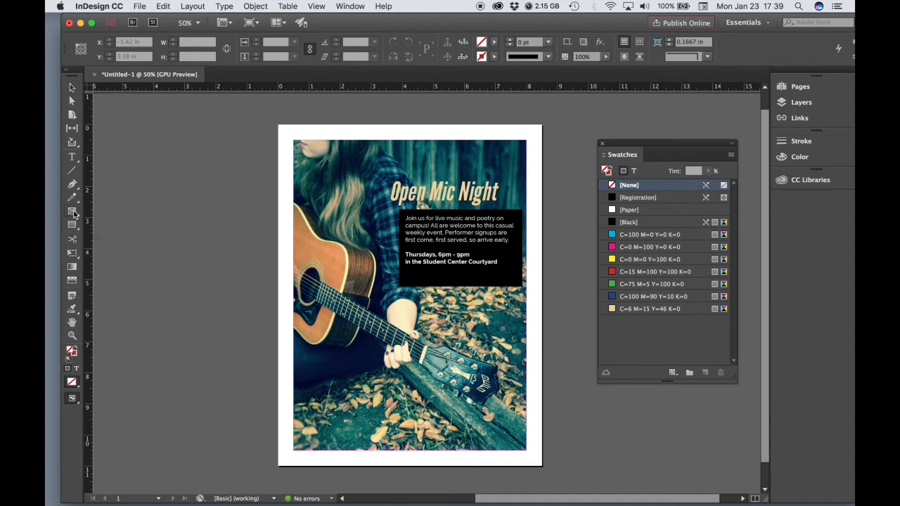
super+click(366, 434)
super+click(366, 434)
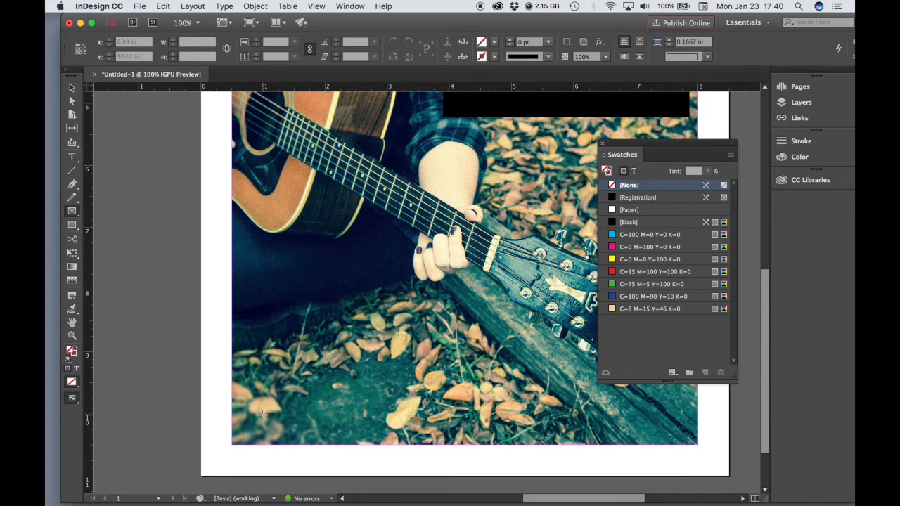
drag(262, 416, 435, 287)
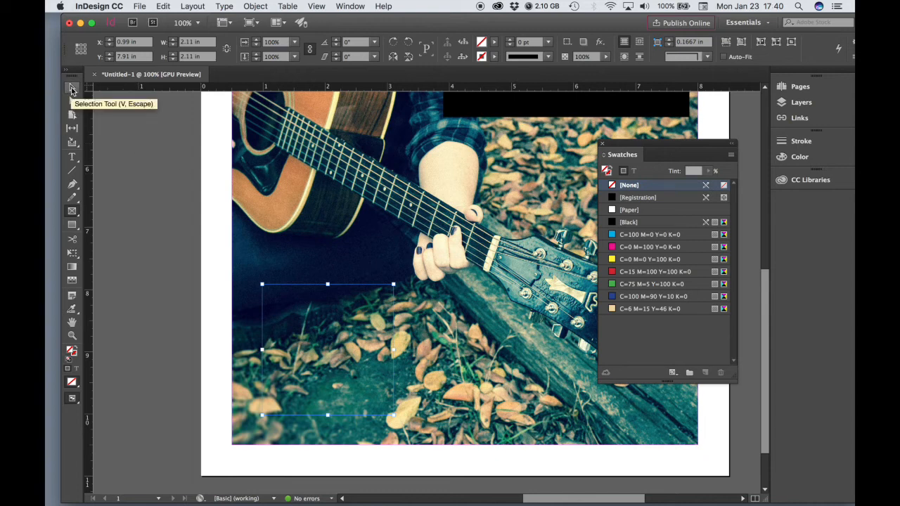
Resize the new frame to a 2.33 in square and nudge it slightly lower
click(71, 88)
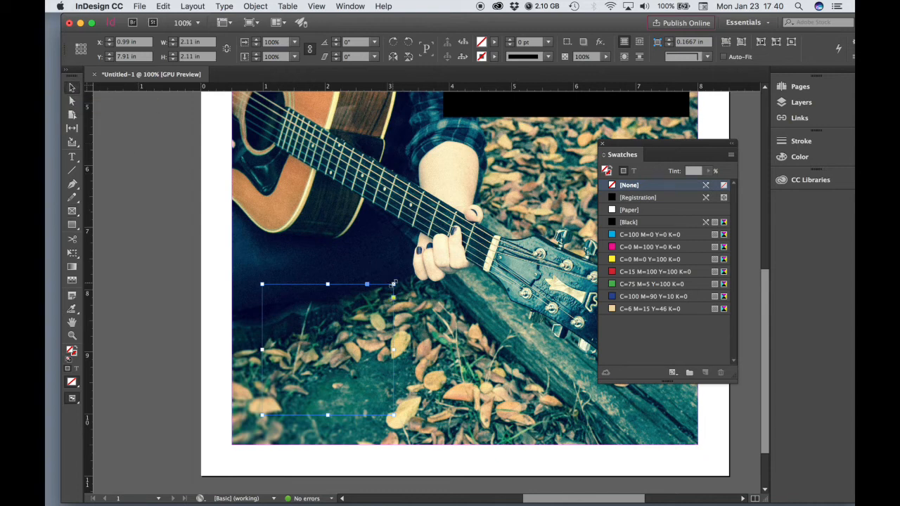
mouse_move(394, 283)
mouse_down()
mouse_move(386, 294)
mouse_move(422, 273)
mouse_move(377, 298)
mouse_move(401, 279)
mouse_move(354, 288)
mouse_move(391, 294)
mouse_move(380, 288)
mouse_move(369, 303)
mouse_move(391, 283)
mouse_up()
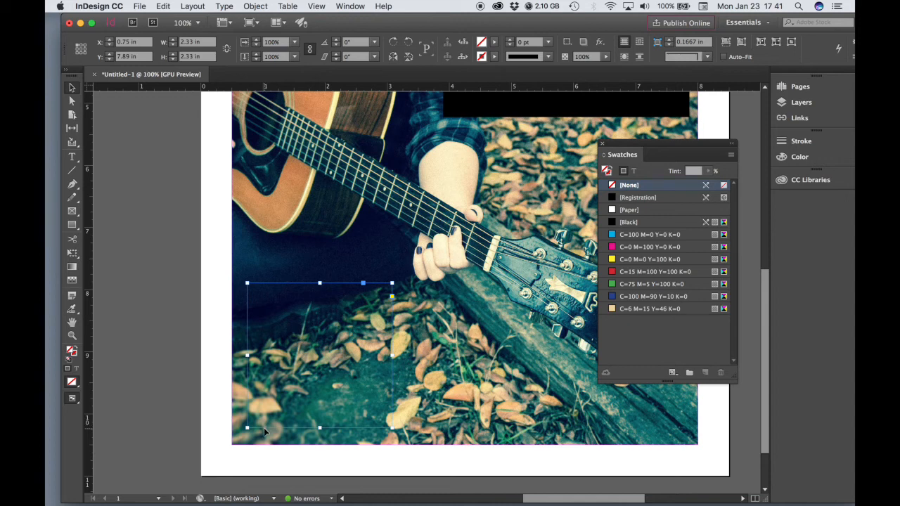
drag(265, 428, 264, 429)
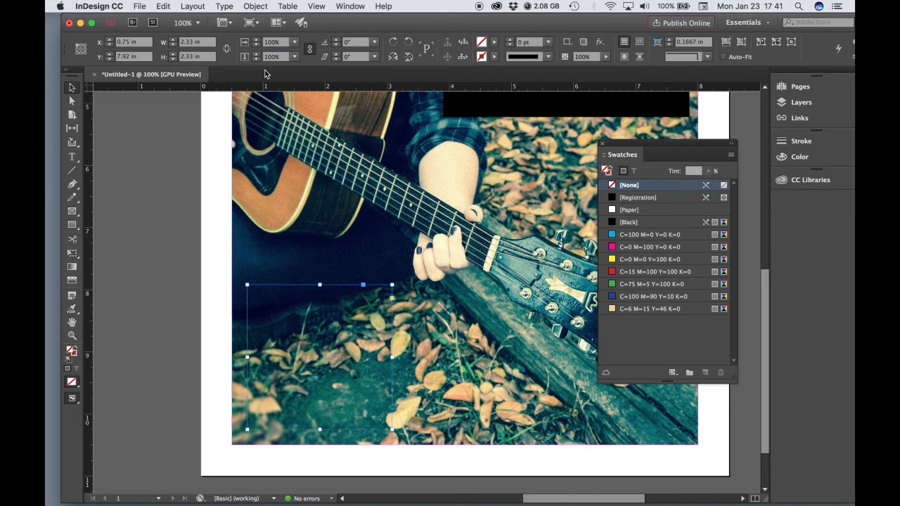
click(258, 5)
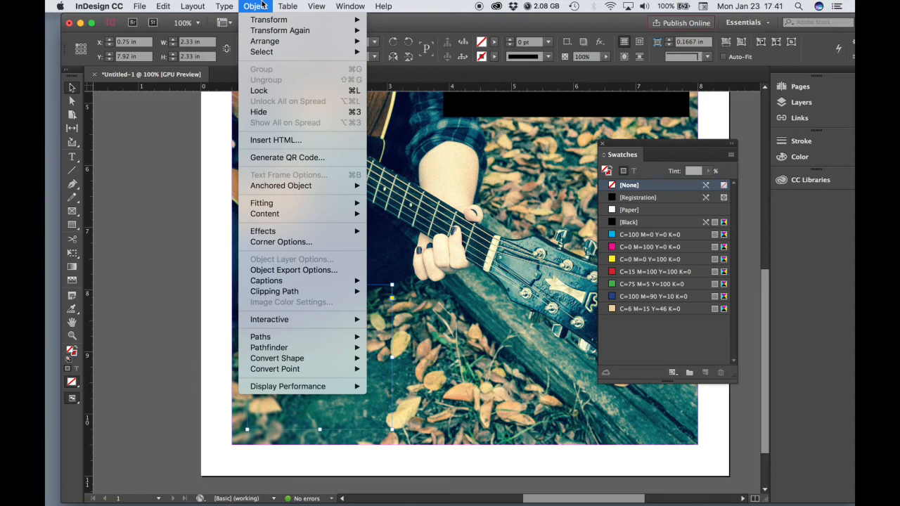
click(263, 4)
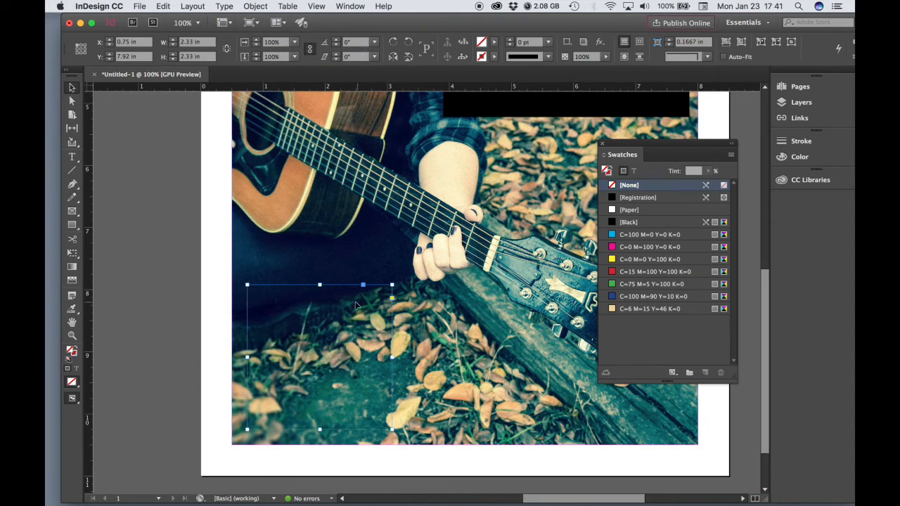
click(256, 6)
click(266, 158)
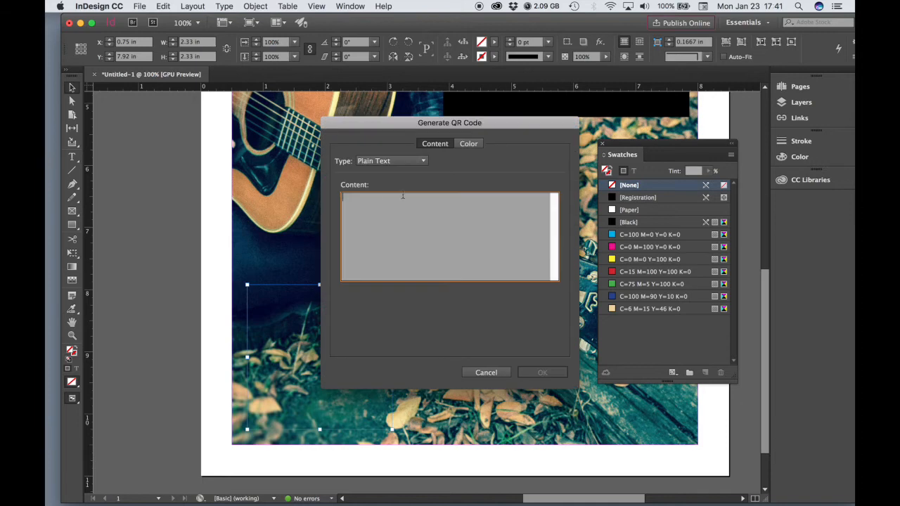
click(381, 163)
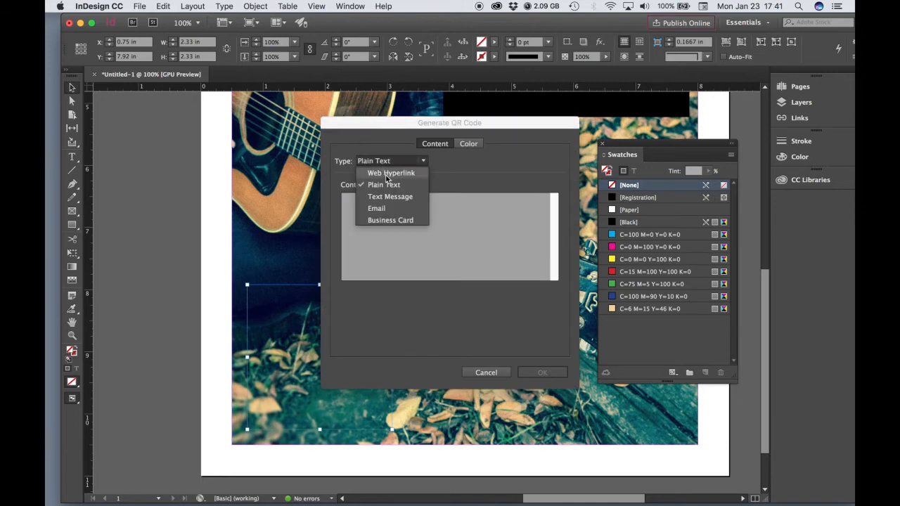
click(388, 174)
key(super+Tab)
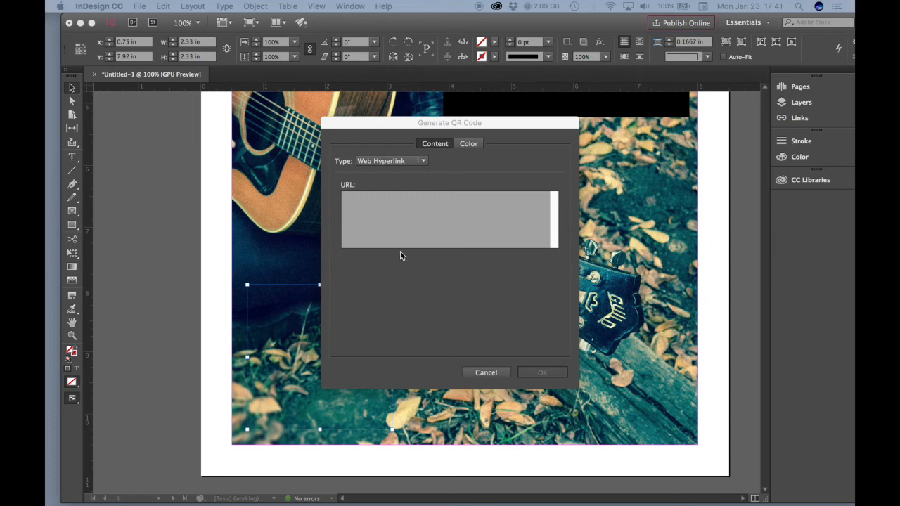
click(396, 212)
click(393, 205)
text(http://indesign-open-mic.tumblr.com)
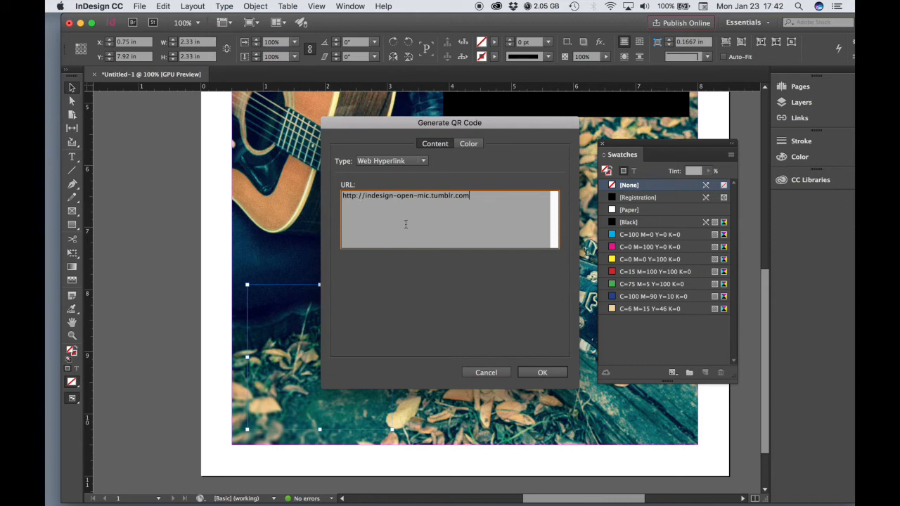
click(542, 373)
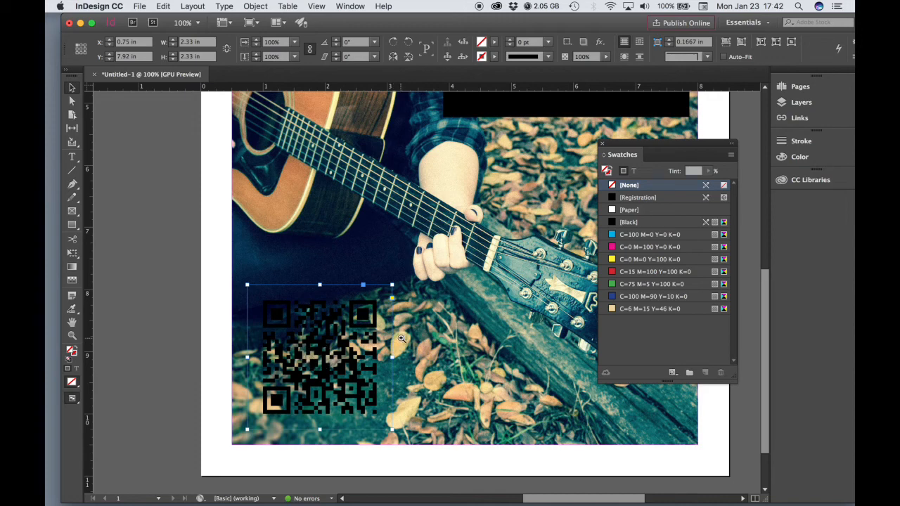
Zoom out and fill the QR code frame's background with white
key(super+minus)
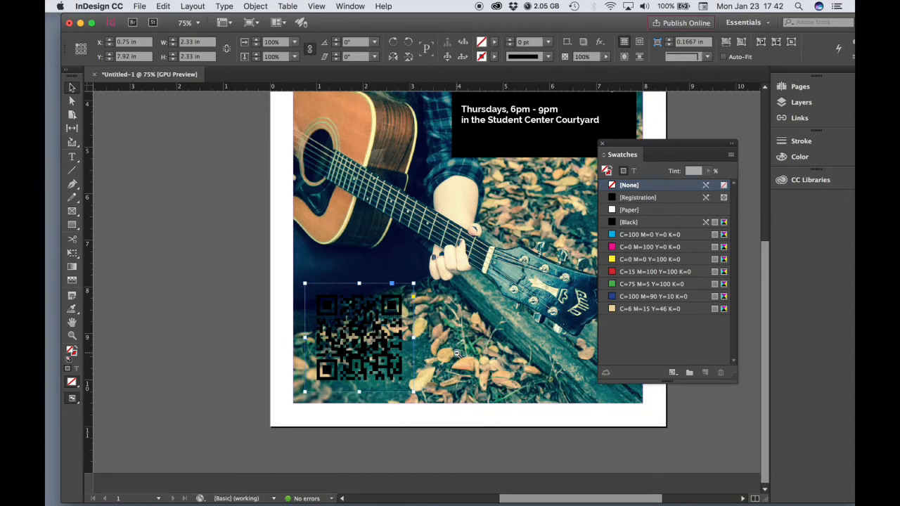
key(super+minus)
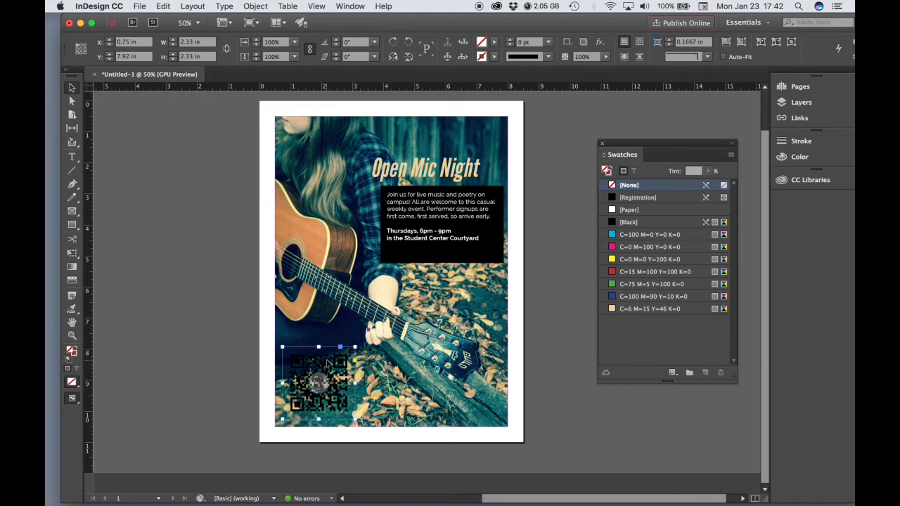
click(632, 211)
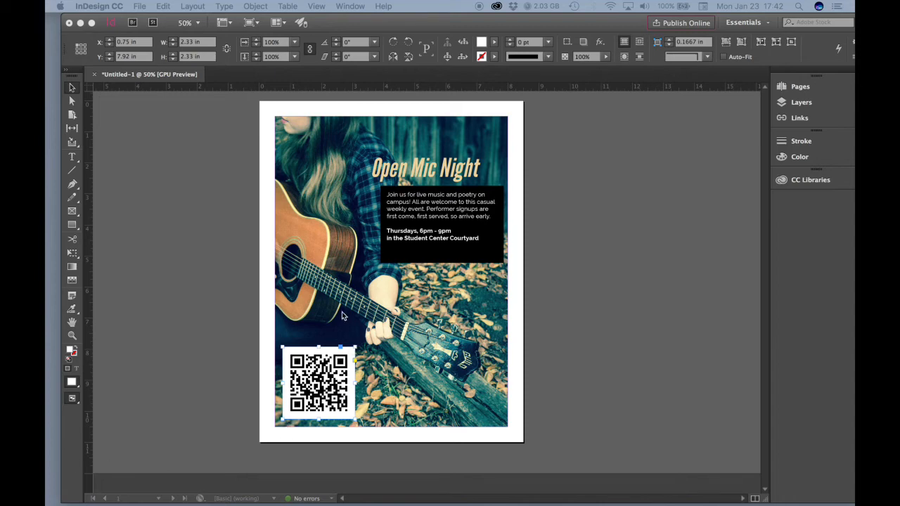
Resize the QR code frame to about 1.92 in square in the photo's lower-left corner
click(356, 347)
mouse_move(345, 356)
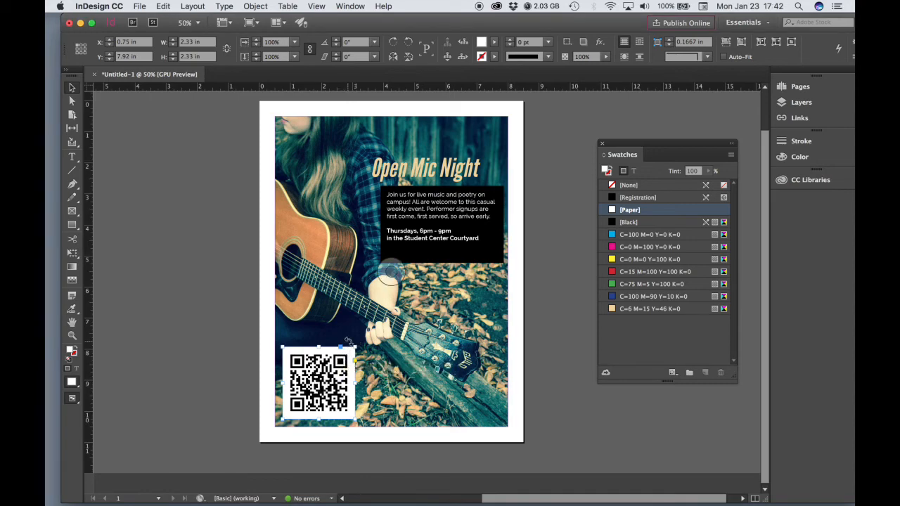
drag(356, 346, 345, 356)
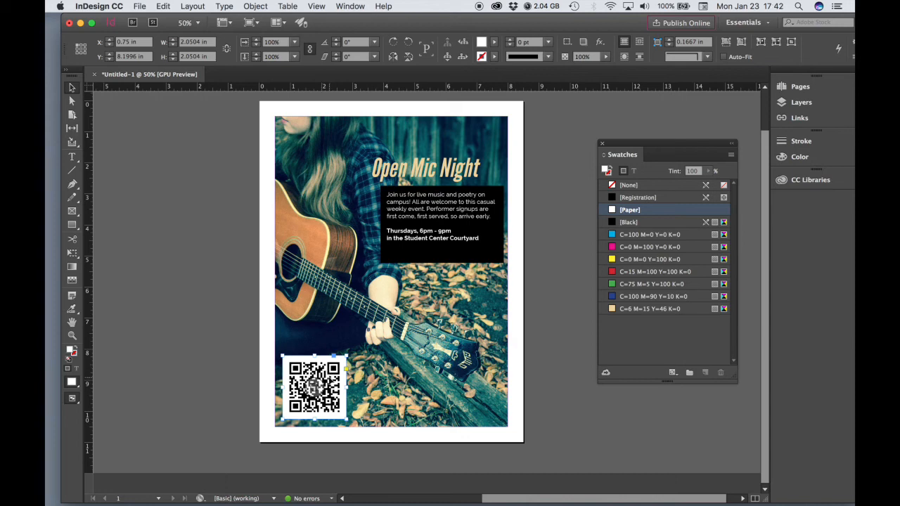
mouse_move(323, 385)
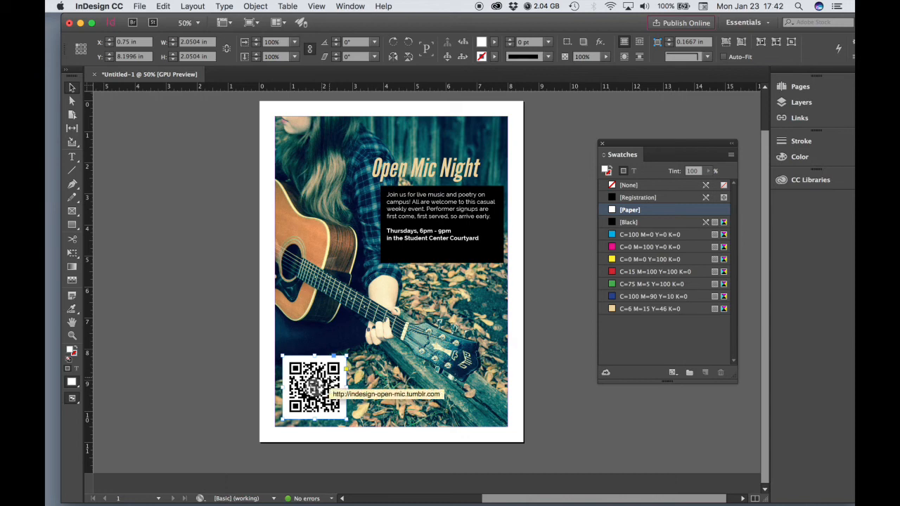
mouse_move(347, 356)
mouse_down()
mouse_move(370, 331)
mouse_move(329, 364)
mouse_move(343, 360)
mouse_up()
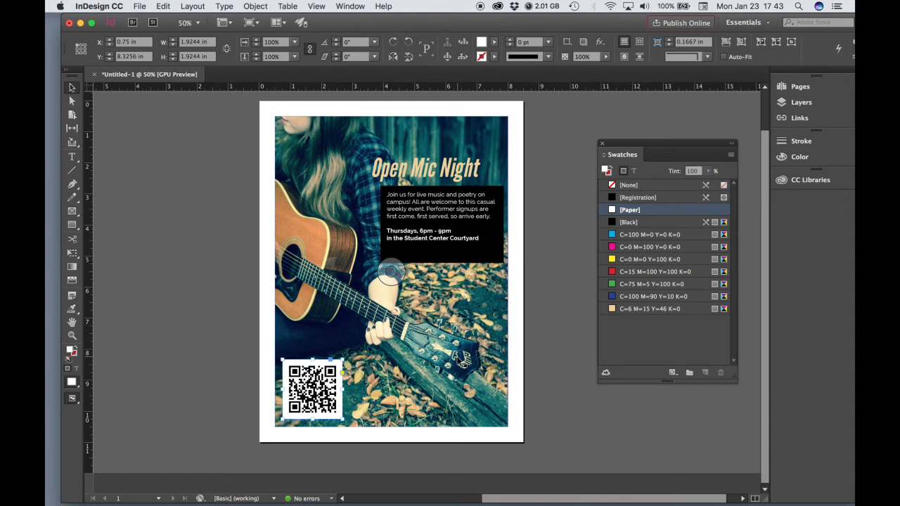
Deselect the QR code frame so nothing is selected
click(564, 209)
scroll(528, 262, up, 3)
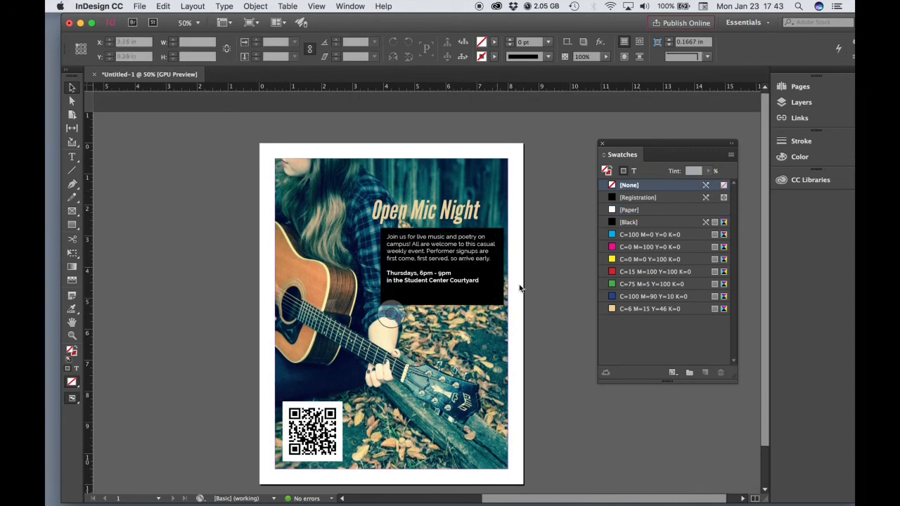
scroll(540, 272, down, 1)
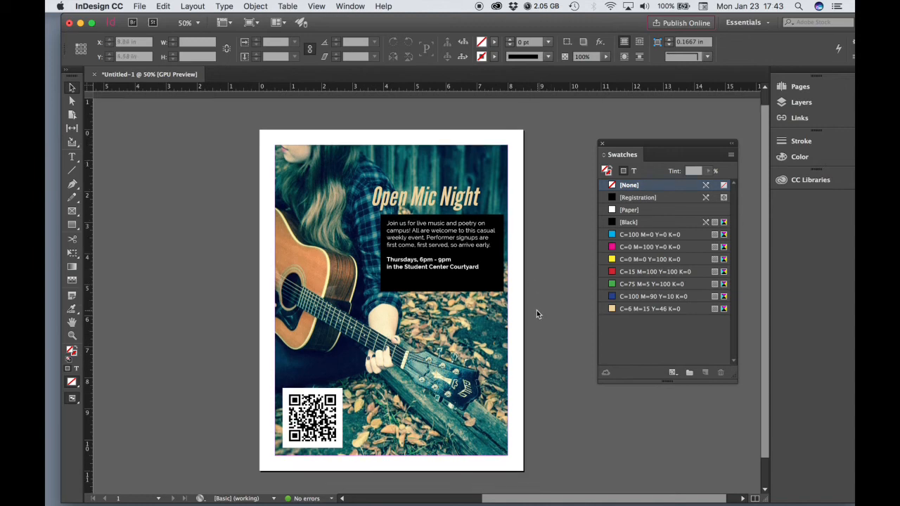
click(392, 300)
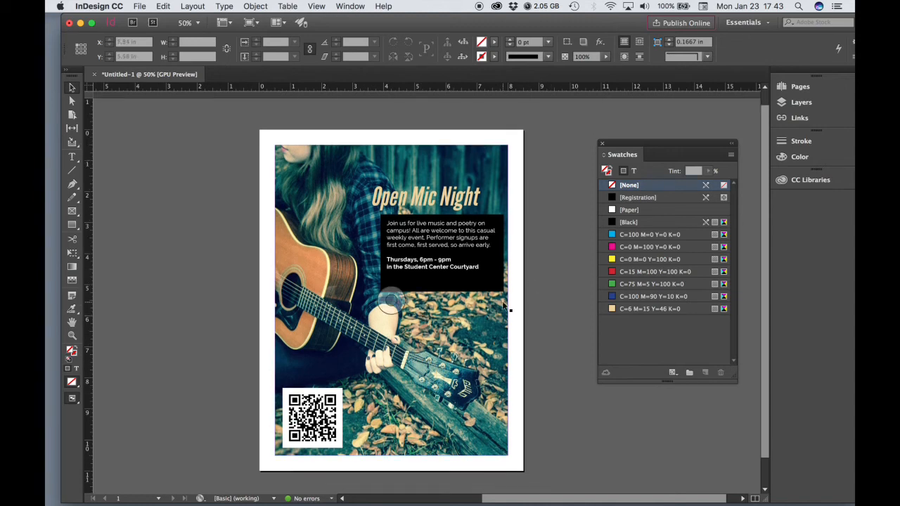
Save As Kodysz_IDFlyer_01, replacing Untitled-1, in the Kodysz_02_IDFlyer01 folder
click(139, 5)
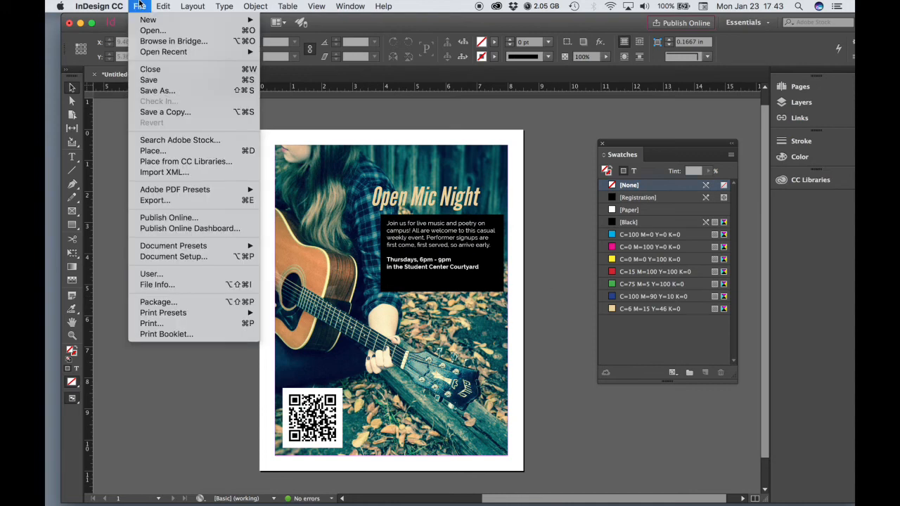
click(157, 90)
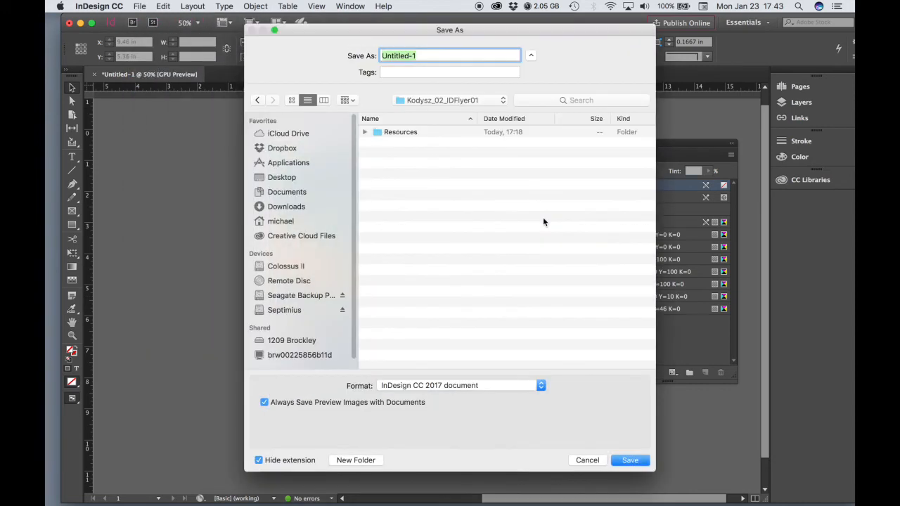
click(439, 101)
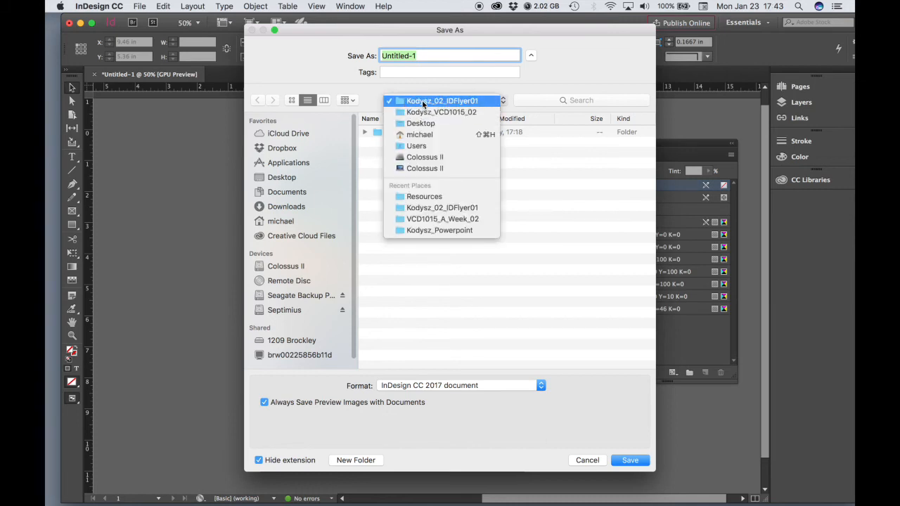
click(467, 103)
click(447, 202)
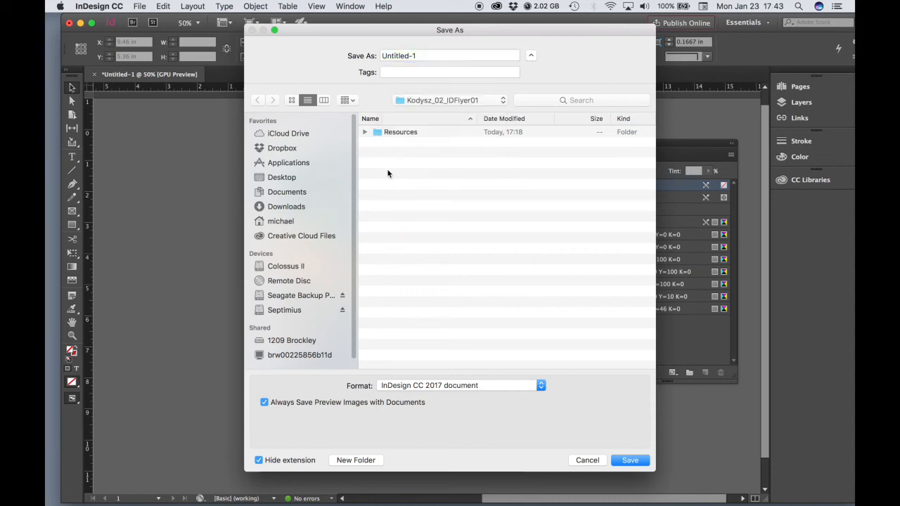
click(365, 132)
click(364, 133)
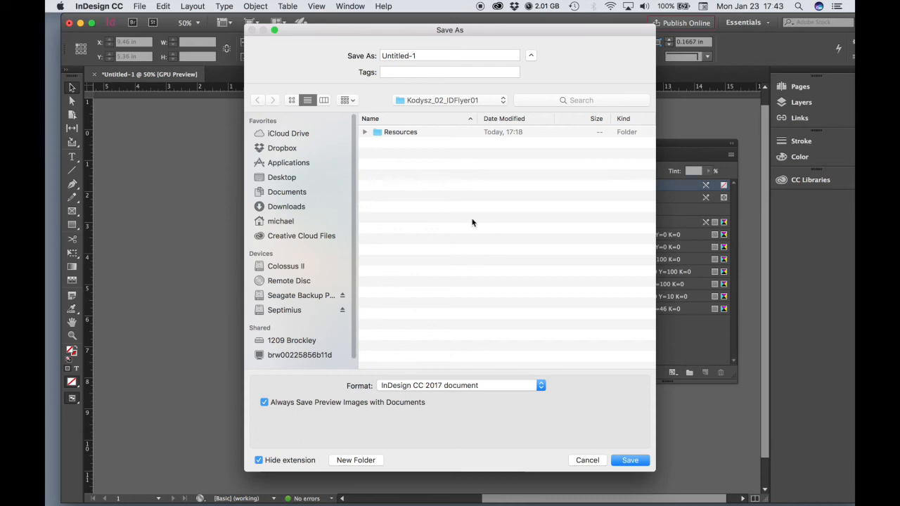
click(434, 54)
drag(434, 55, 369, 54)
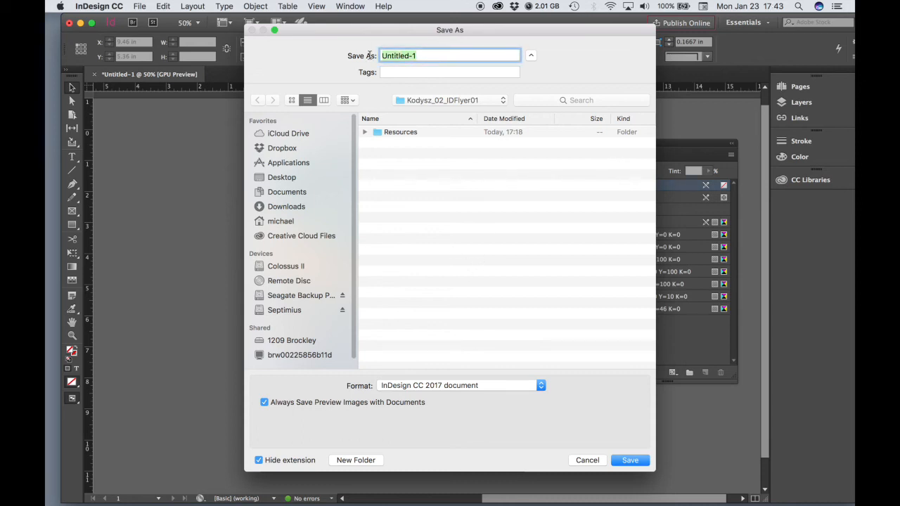
text(Kodysz_IDFlyer)
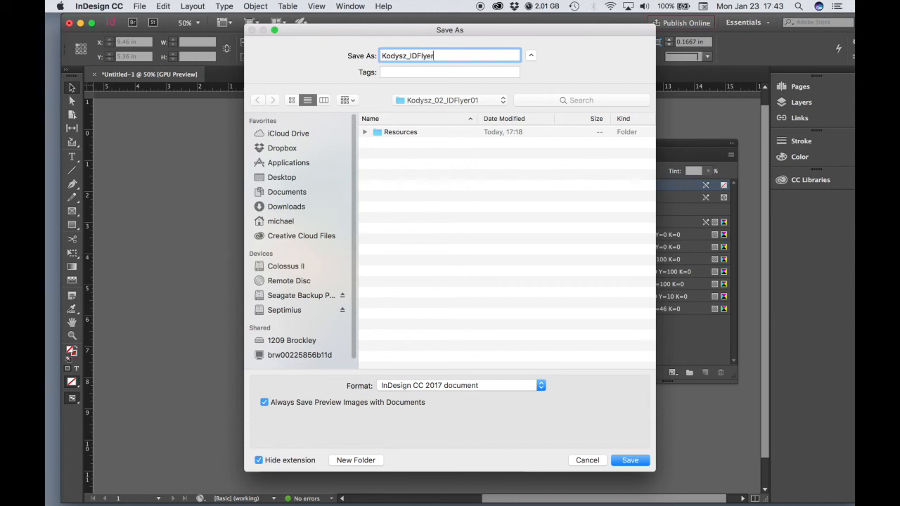
text(_01)
click(628, 460)
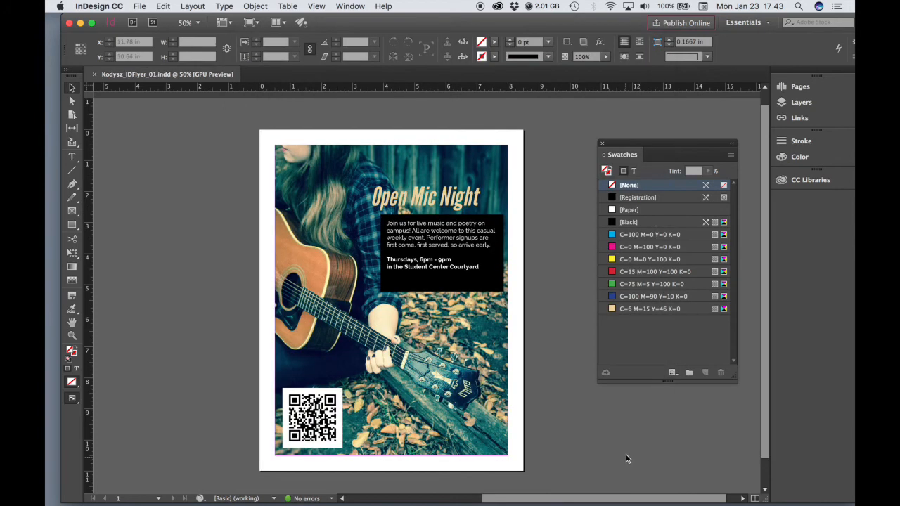
drag(497, 20, 486, 20)
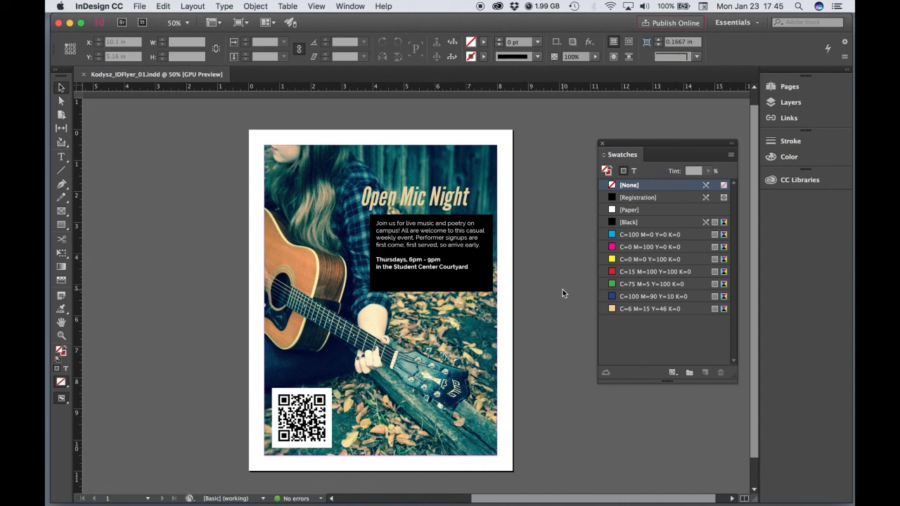
Export Kodysz_IDFlyer_01 to PDF using the [High Quality Print] preset
click(138, 5)
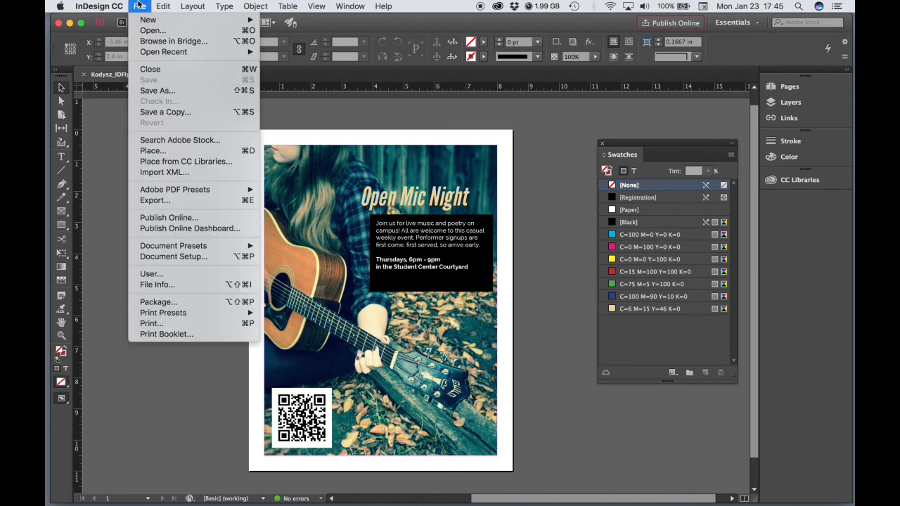
mouse_move(147, 191)
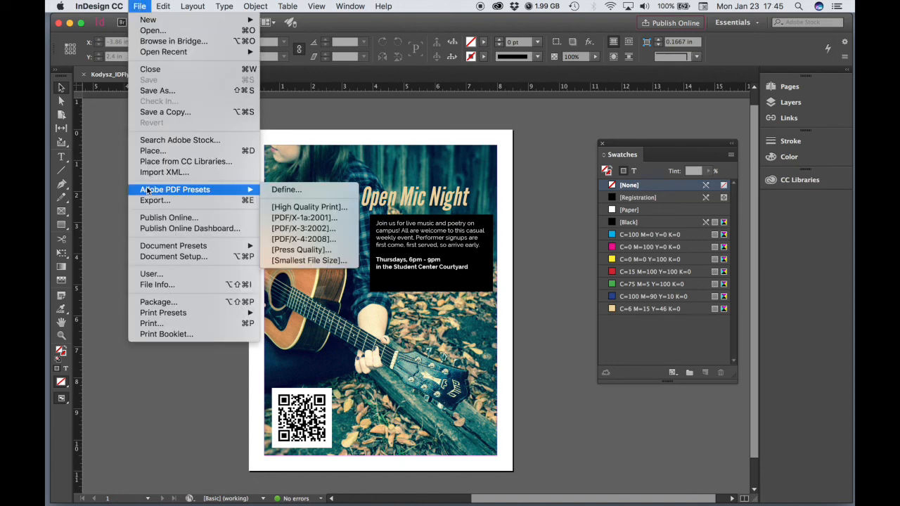
click(297, 210)
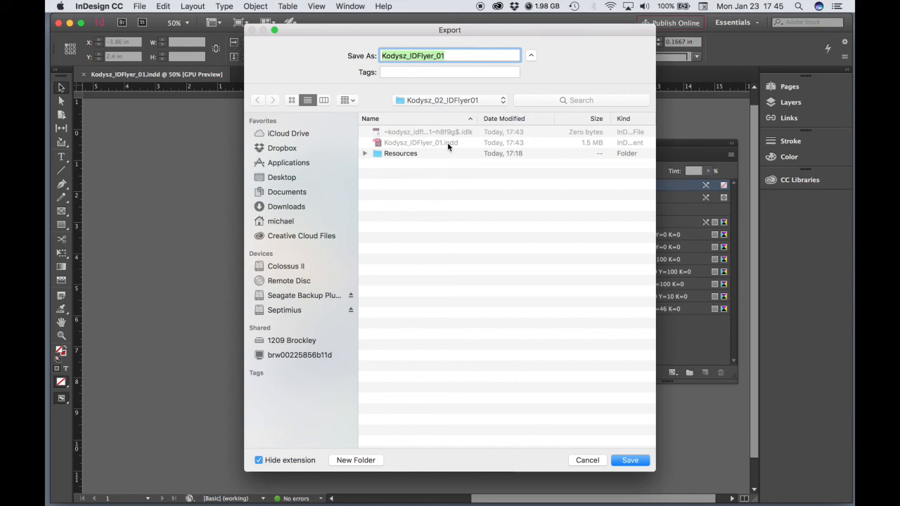
click(626, 461)
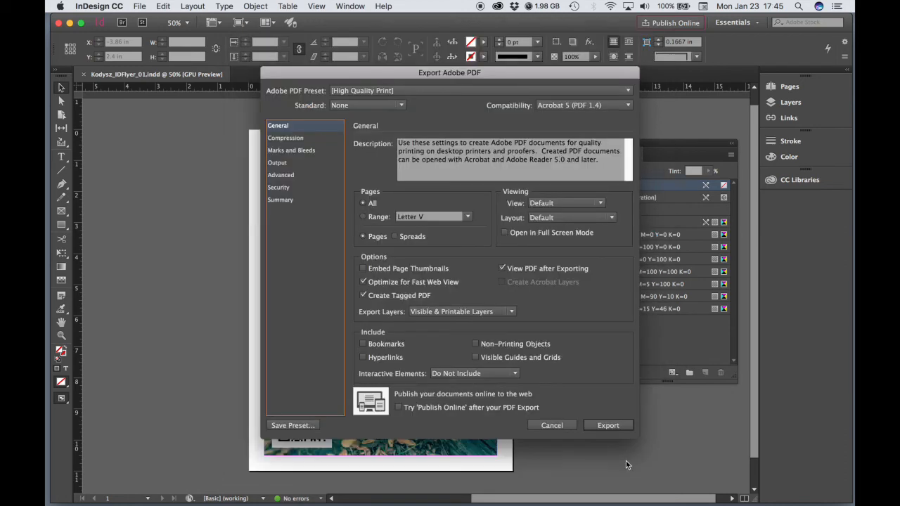
click(608, 425)
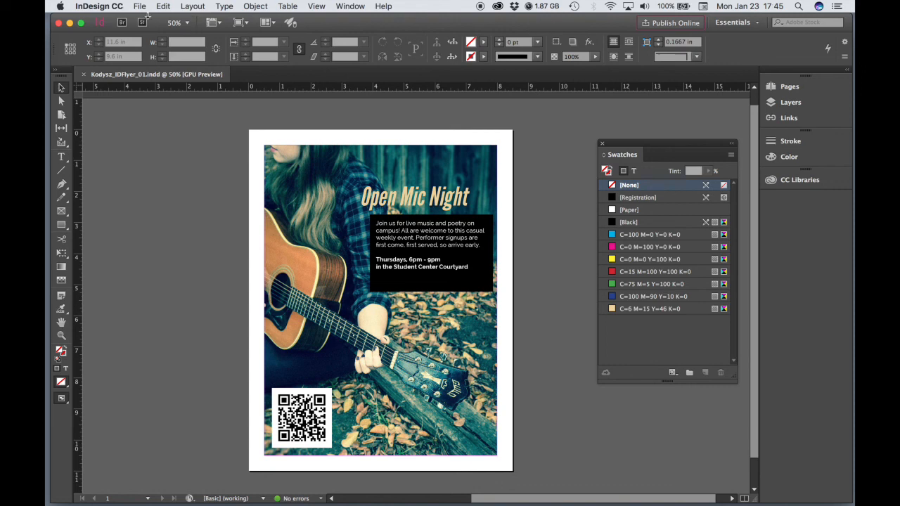
click(115, 4)
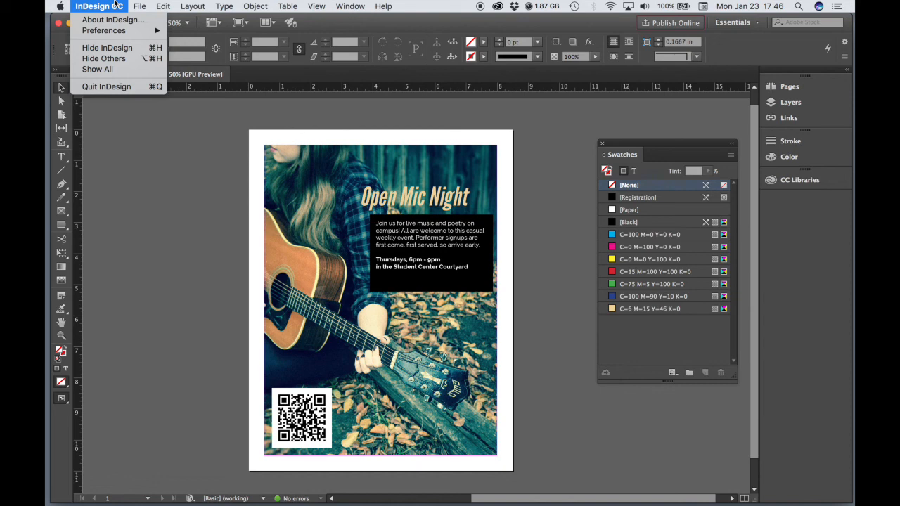
Hide InDesign and open Kodysz_IDFlyer_01.pdf from the Kodysz_02_IDFlyer01 folder in Finder
click(118, 47)
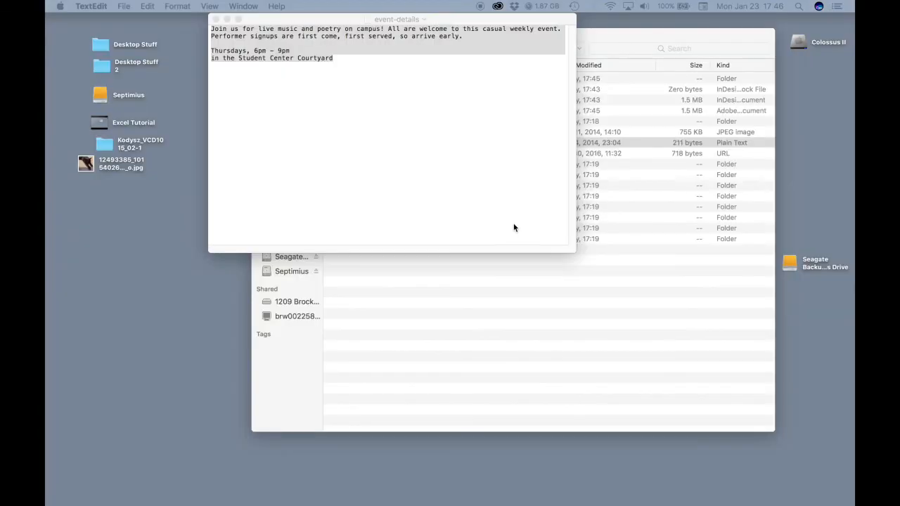
click(523, 276)
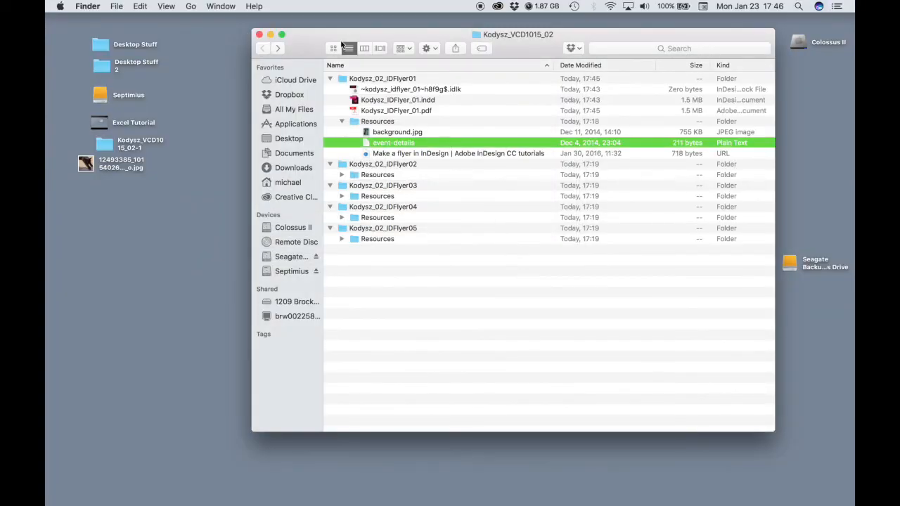
mouse_move(385, 35)
mouse_down()
mouse_move(379, 56)
mouse_move(381, 40)
mouse_up()
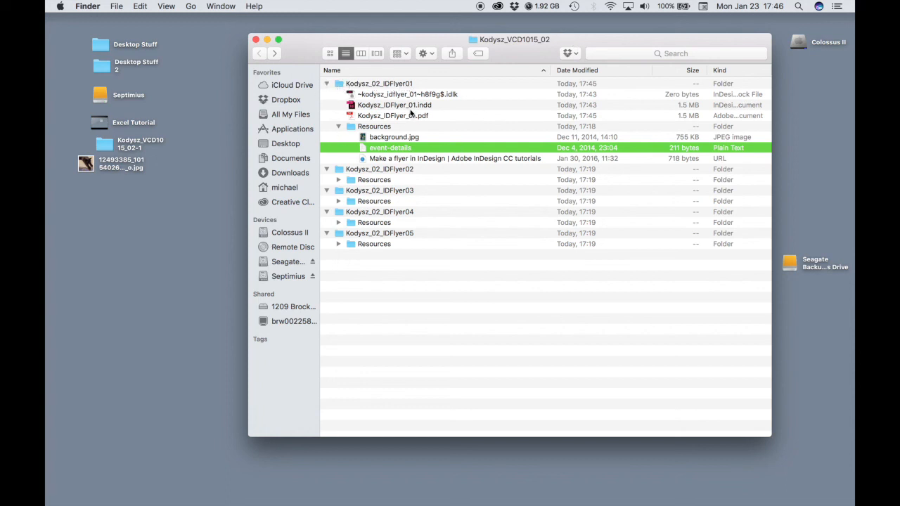
click(327, 83)
click(327, 83)
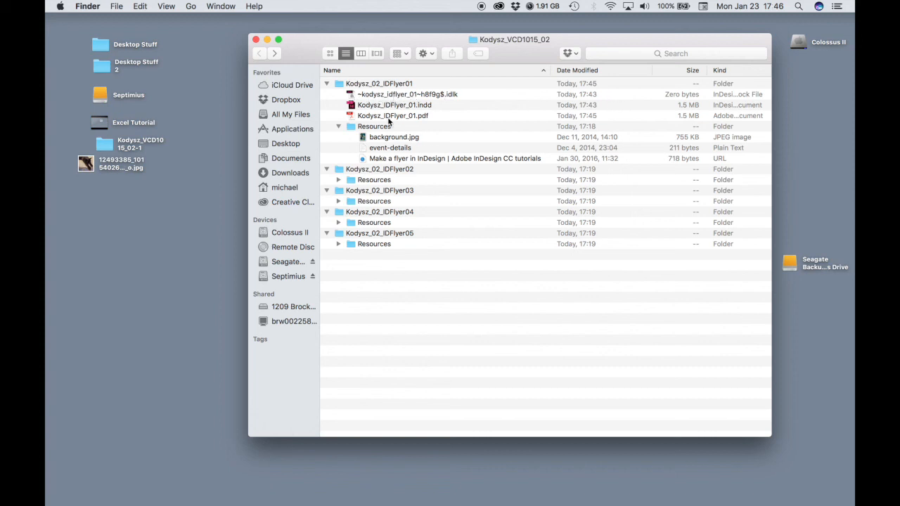
double_click(355, 118)
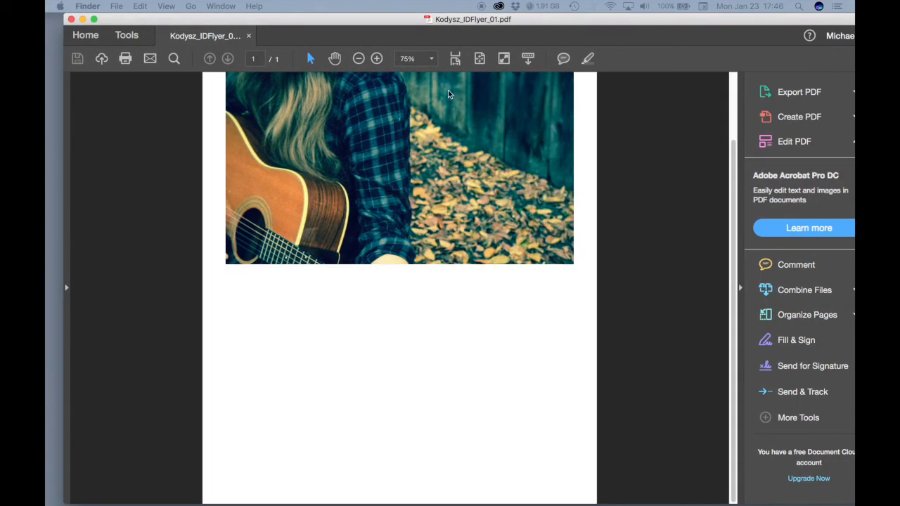
Scroll to the top of the PDF and zoom out until the whole flyer page fits
scroll(514, 183, up, 2)
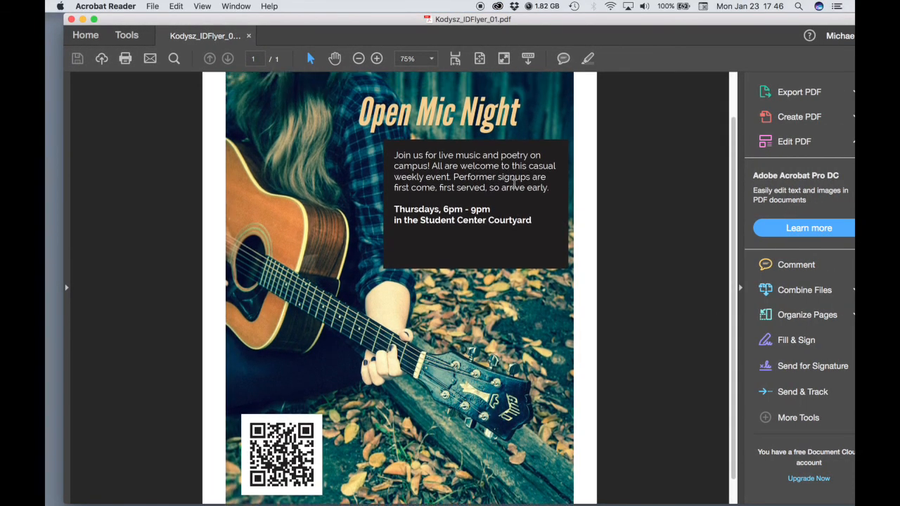
scroll(513, 182, up, 2)
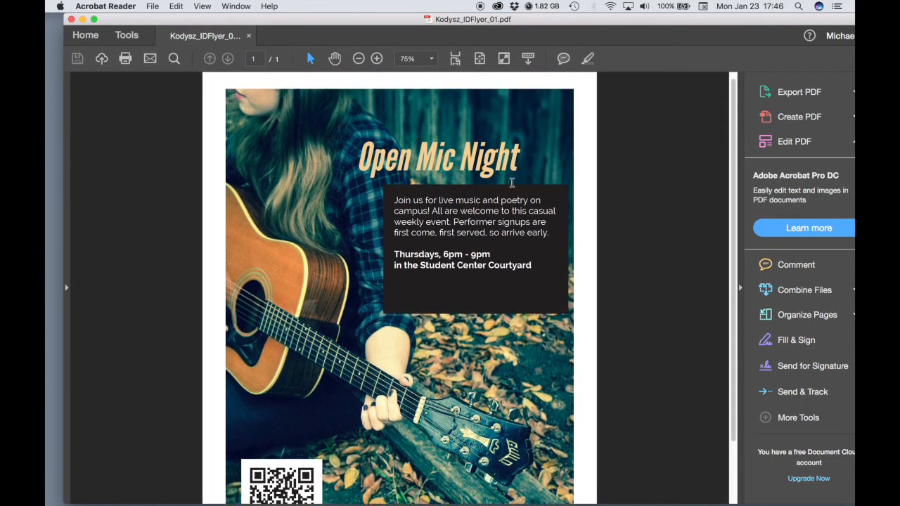
click(358, 60)
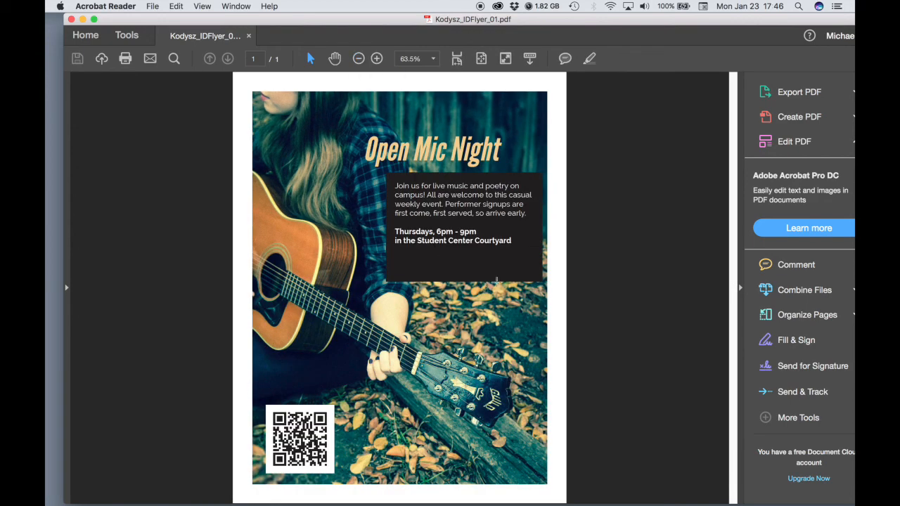